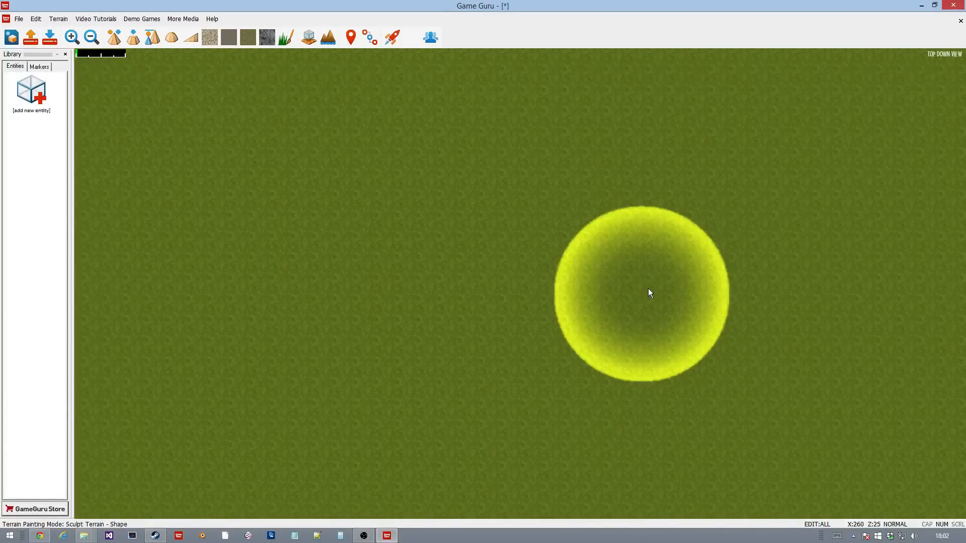
key(KP_2)
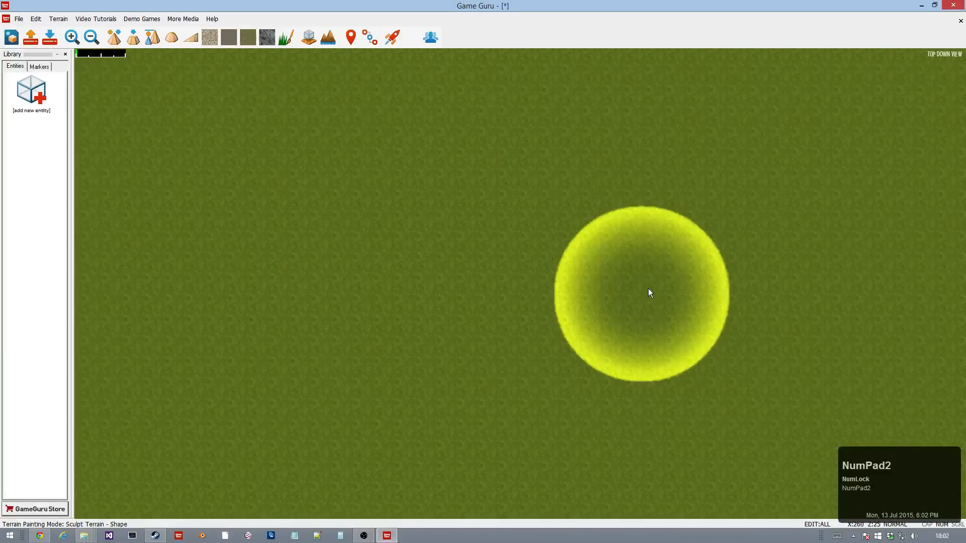
key(KP_0)
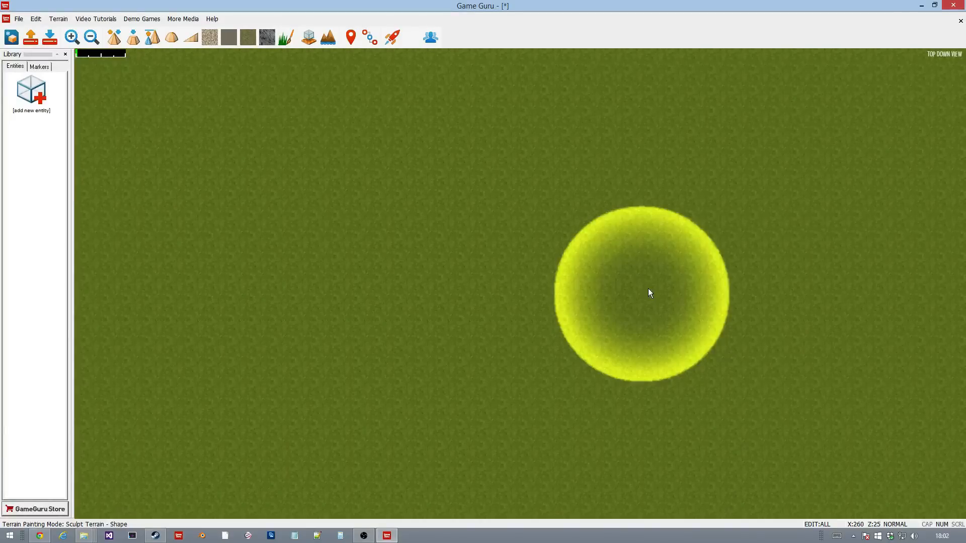
- Open the level file A Demo.fpm from the mapbank folder
click(20, 19)
click(31, 58)
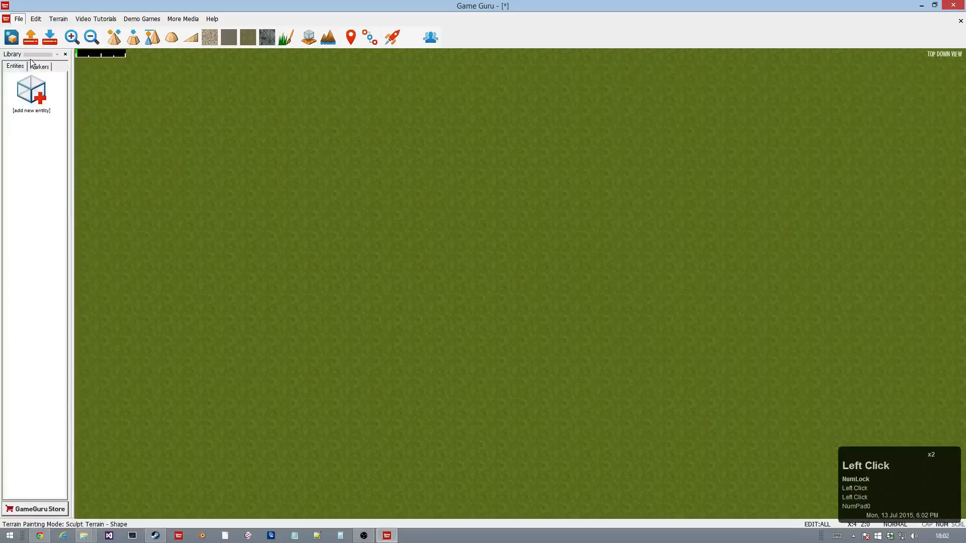
click(480, 291)
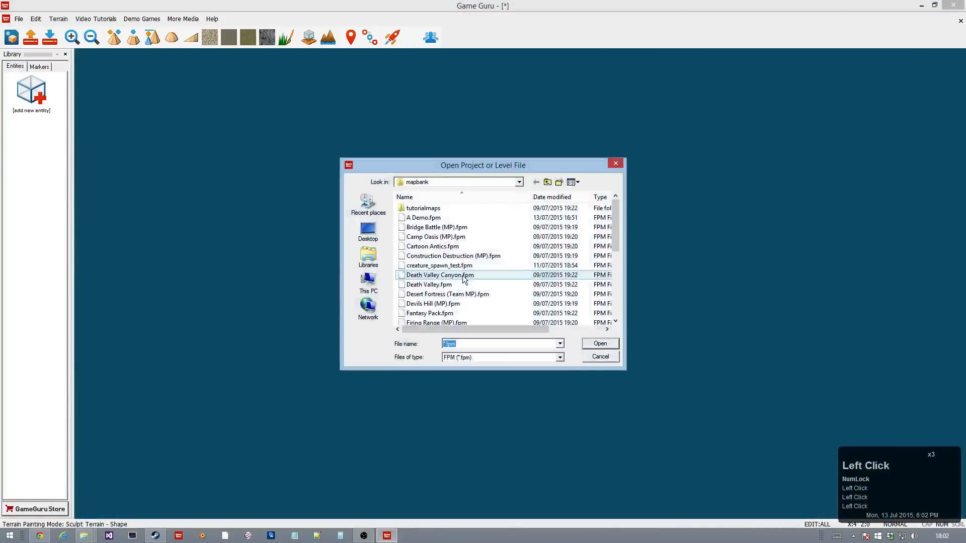
double_click(429, 218)
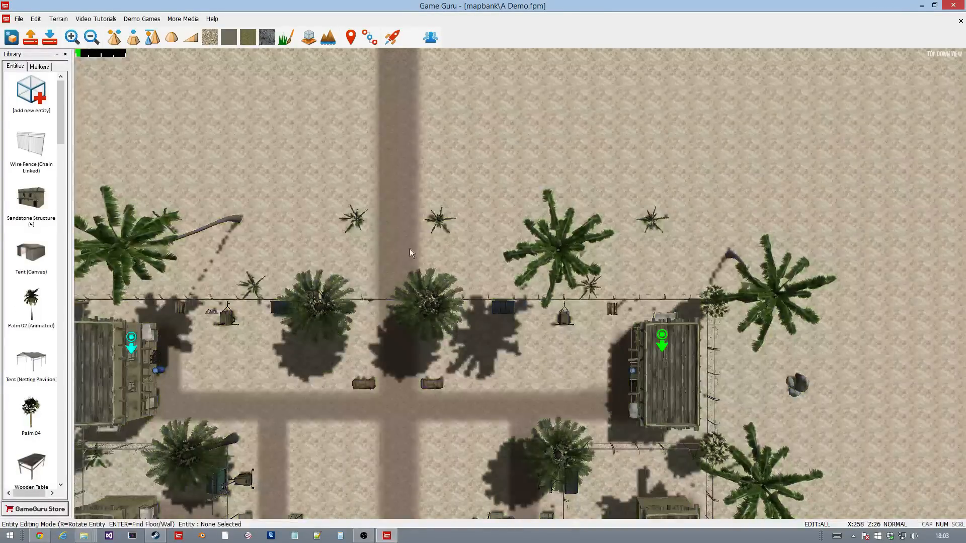
- Fly through the level to examine the two soldiers standing at the netting pavilion tent
right_drag(378, 241, 347, 237)
key(w)
key(w)
key(w)
key(w)
key(w)
key(w)
key(w)
key(w)
key(w)
key(w)
key(w)
key(w)
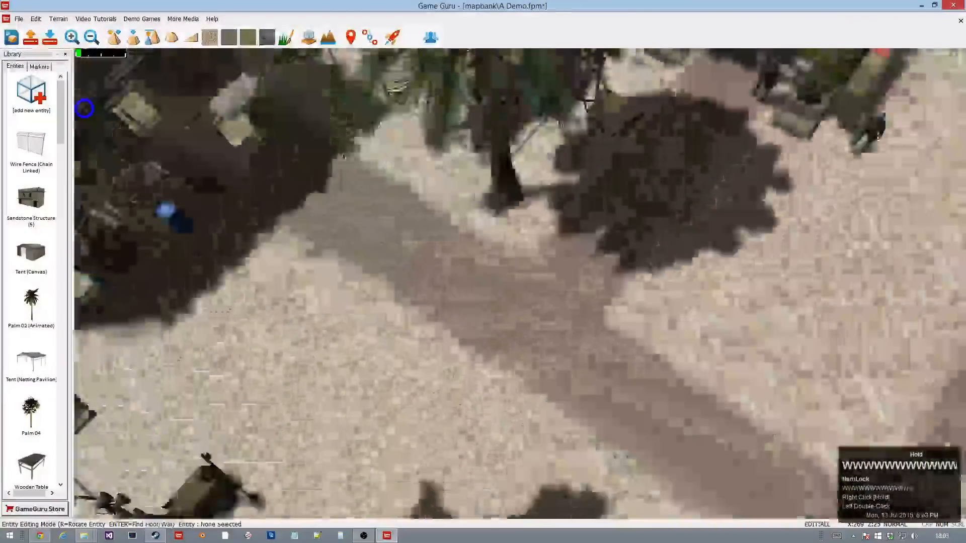
key(w)
key(w)
key(w)
key(w)
key(w)
key(w)
key(w)
key(w)
right_drag(84, 109, 162, 120)
key(d)
key(w)
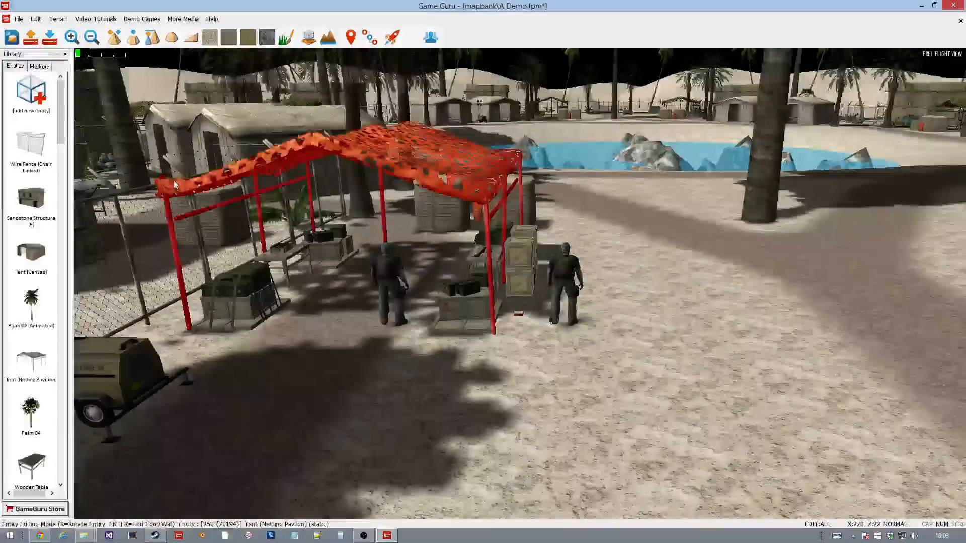
- Browse the entity library's Characters category with its Fantasy, Medieval and Zombies groups, and leave it without adding an entity
click(33, 94)
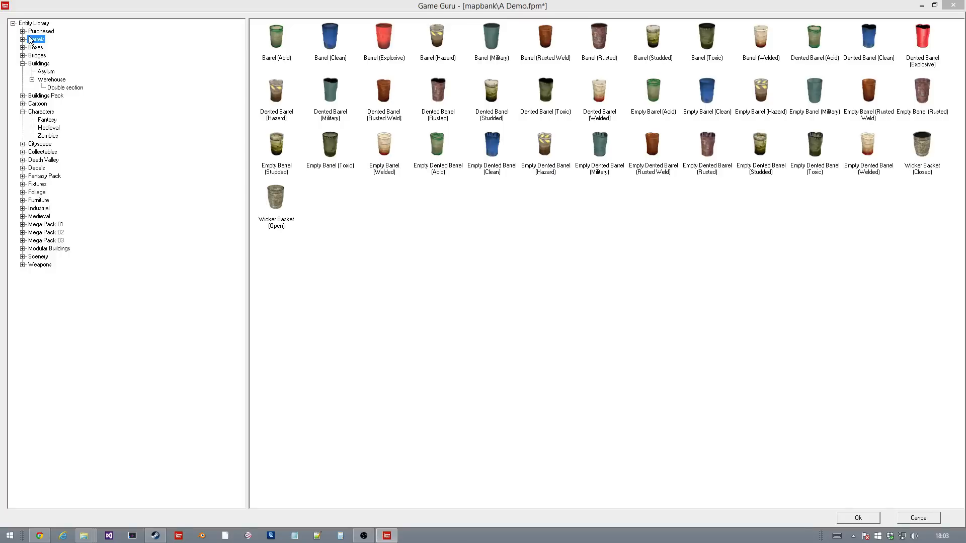
double_click(44, 113)
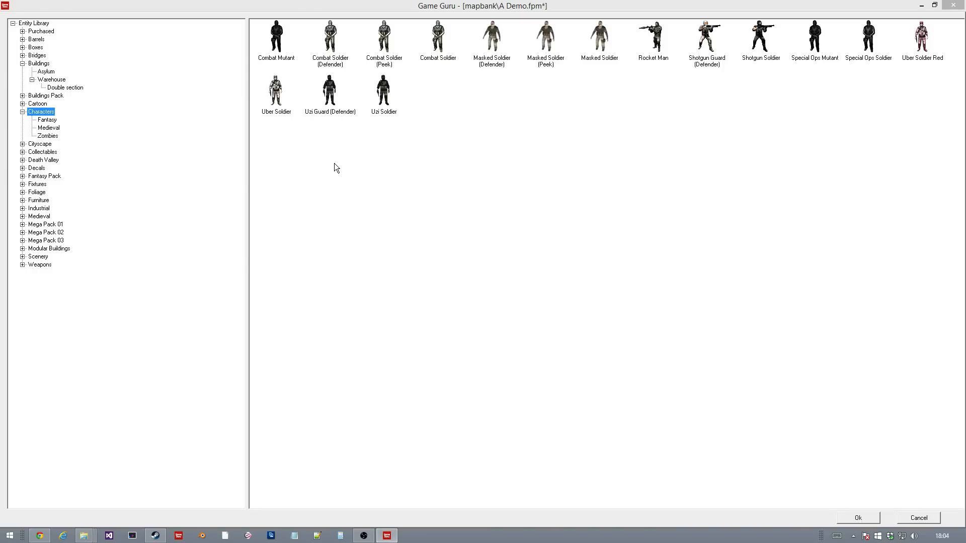
click(48, 120)
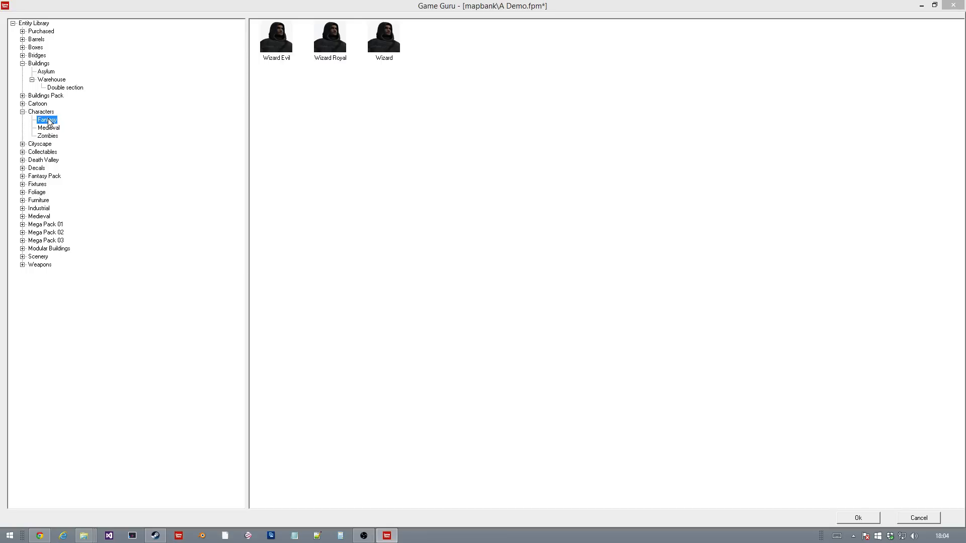
click(49, 127)
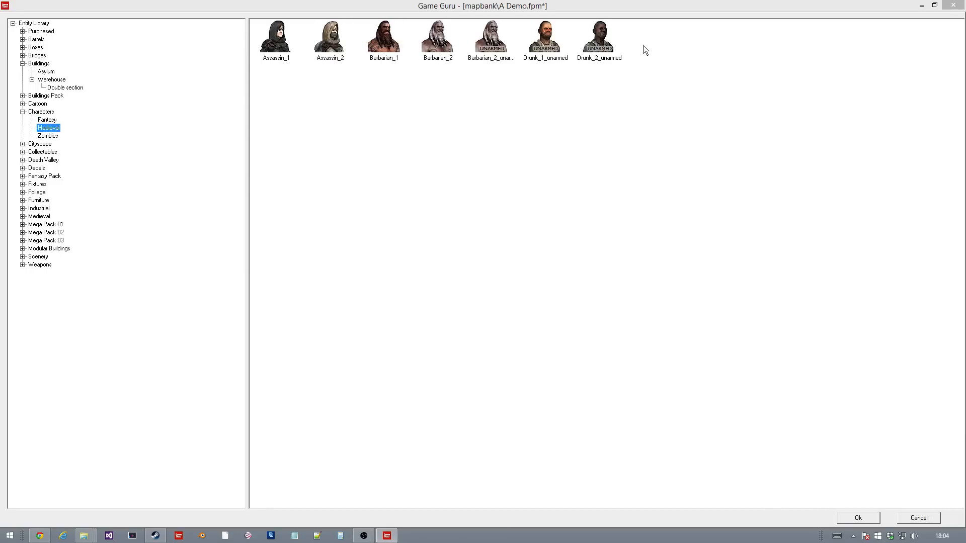
click(48, 136)
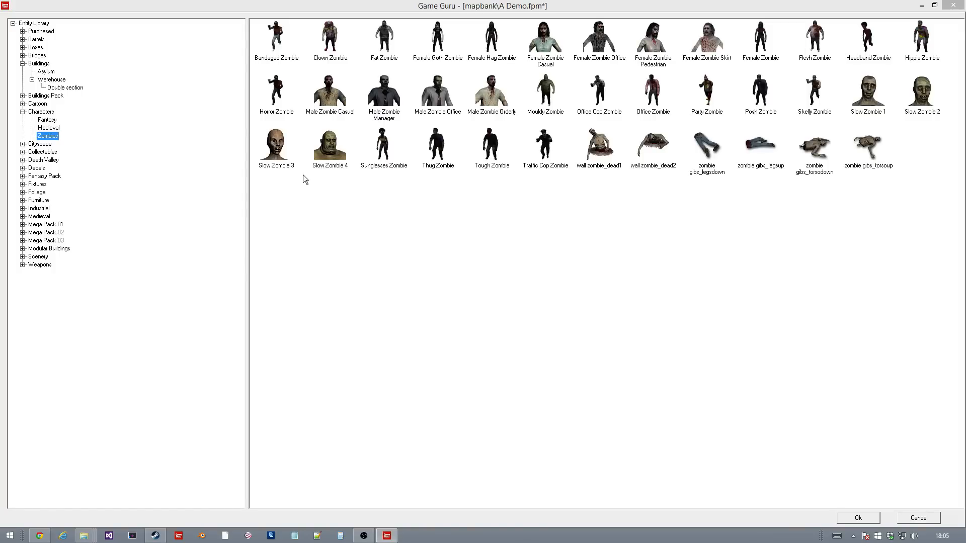
key(KP_2)
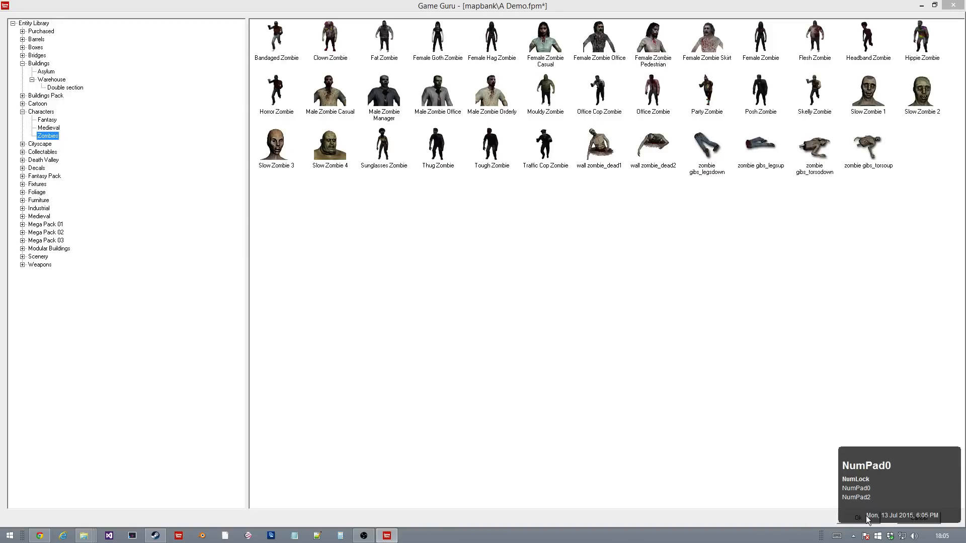
click(911, 521)
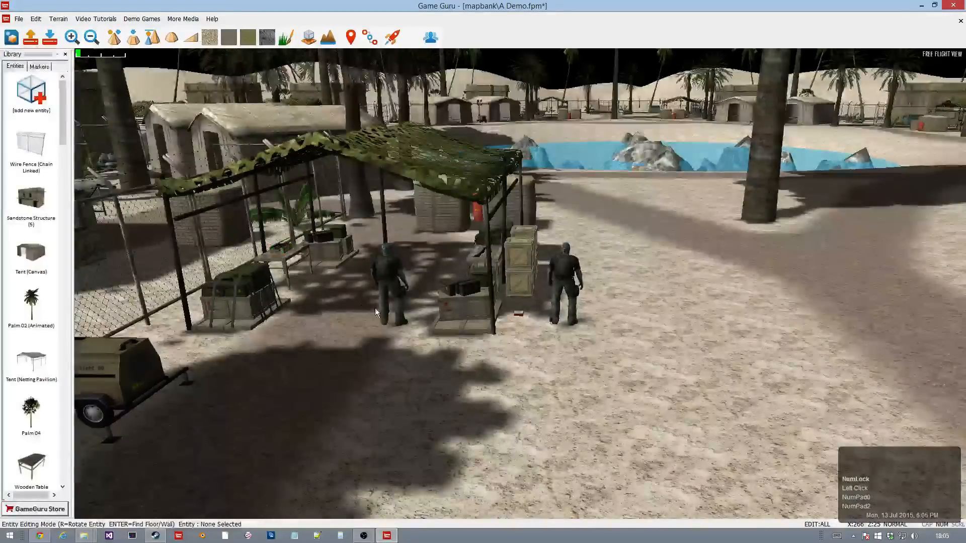
- Delete both soldiers standing at the netting pavilion tent
click(391, 278)
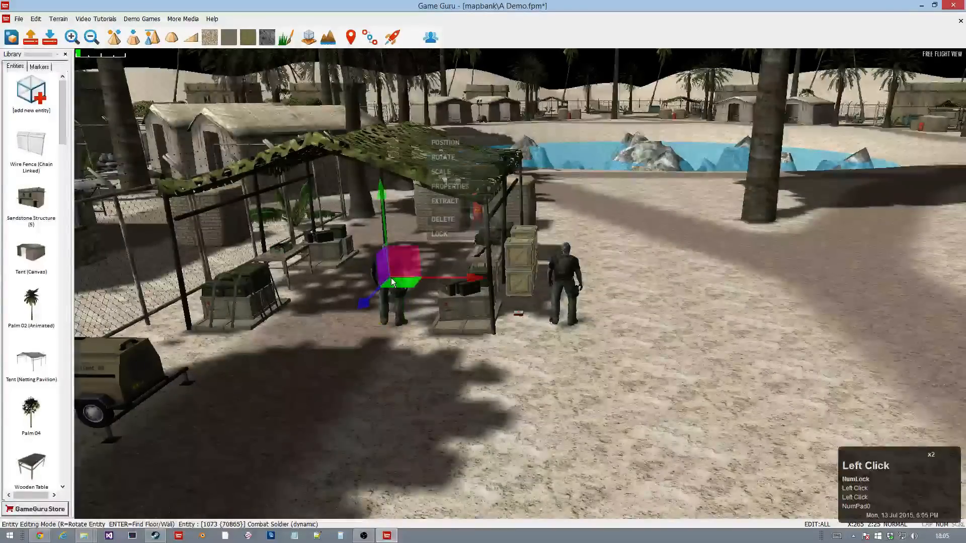
key(Delete)
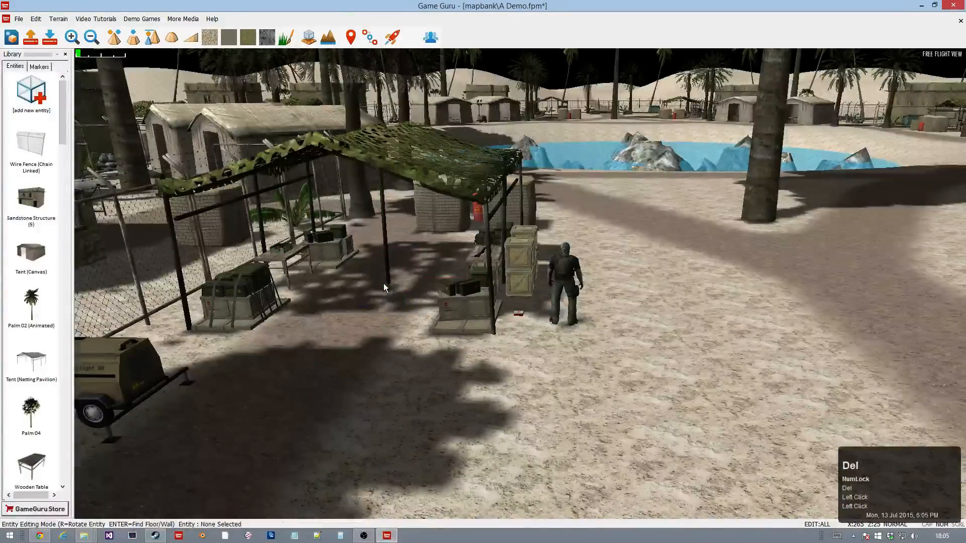
click(563, 283)
key(Delete)
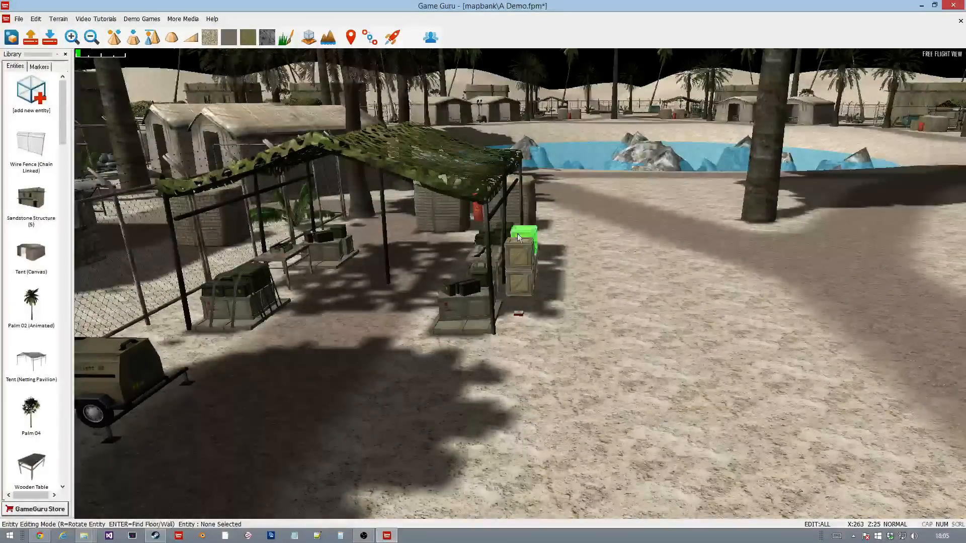
- Open the Character Creator and turn the preview character to a view angle of about 171
click(19, 19)
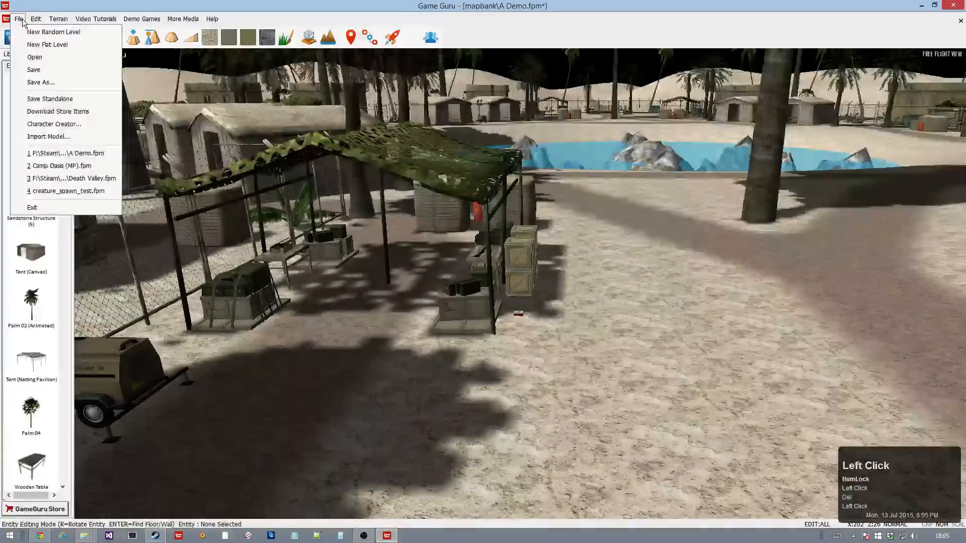
click(76, 123)
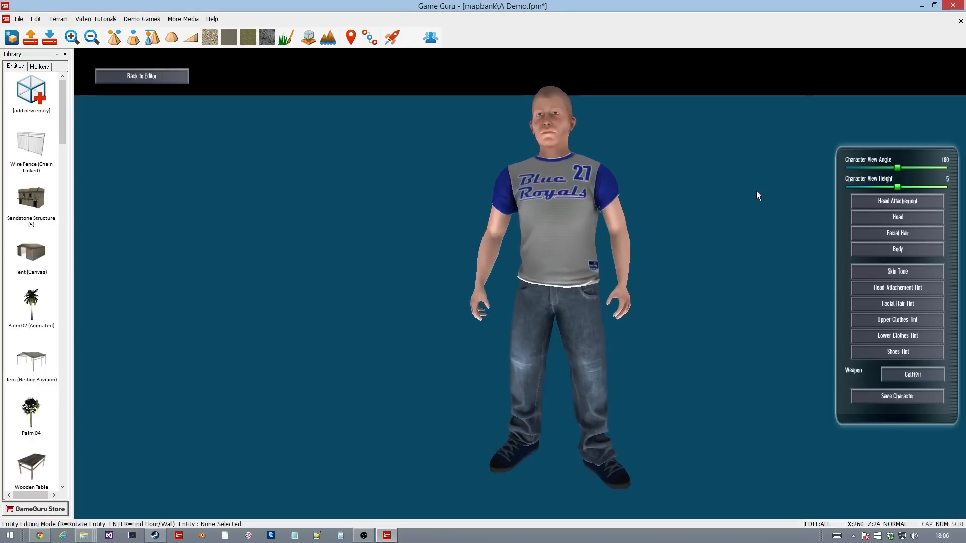
right_drag(502, 236, 838, 198)
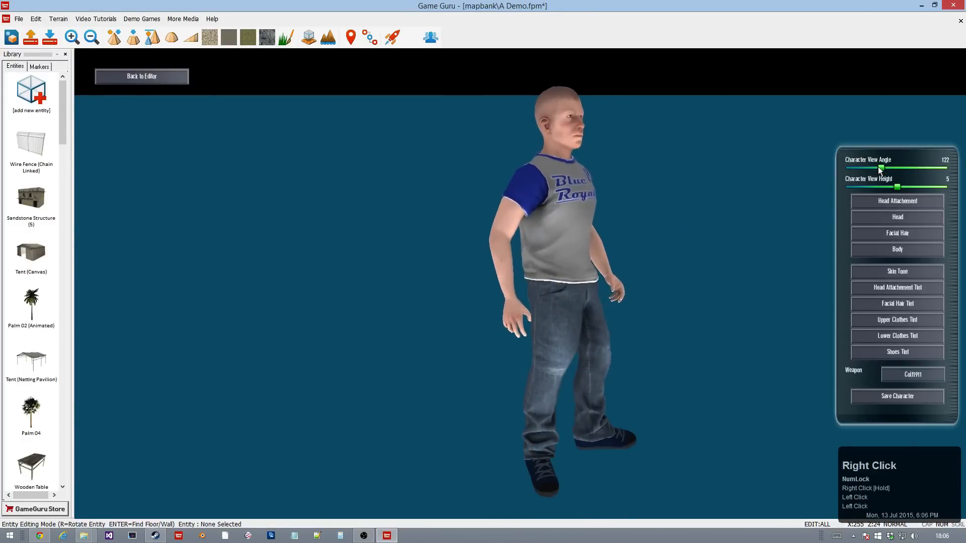
mouse_move(879, 168)
mouse_down()
mouse_move(920, 168)
mouse_move(937, 174)
mouse_move(900, 179)
mouse_move(945, 182)
mouse_move(852, 181)
mouse_move(915, 166)
mouse_move(902, 169)
mouse_up()
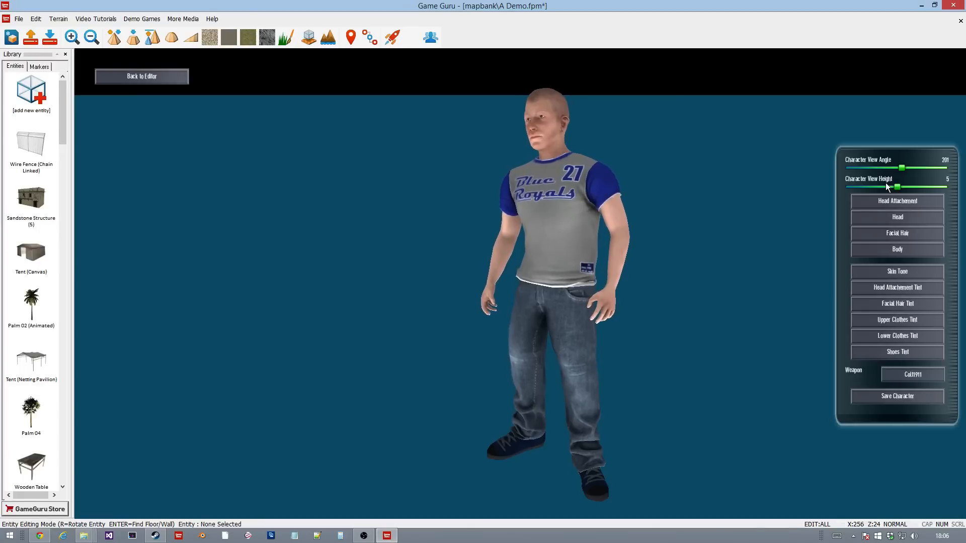
mouse_move(898, 188)
mouse_down()
mouse_move(845, 187)
mouse_move(960, 187)
mouse_move(898, 180)
mouse_up()
right_drag(574, 272, 623, 269)
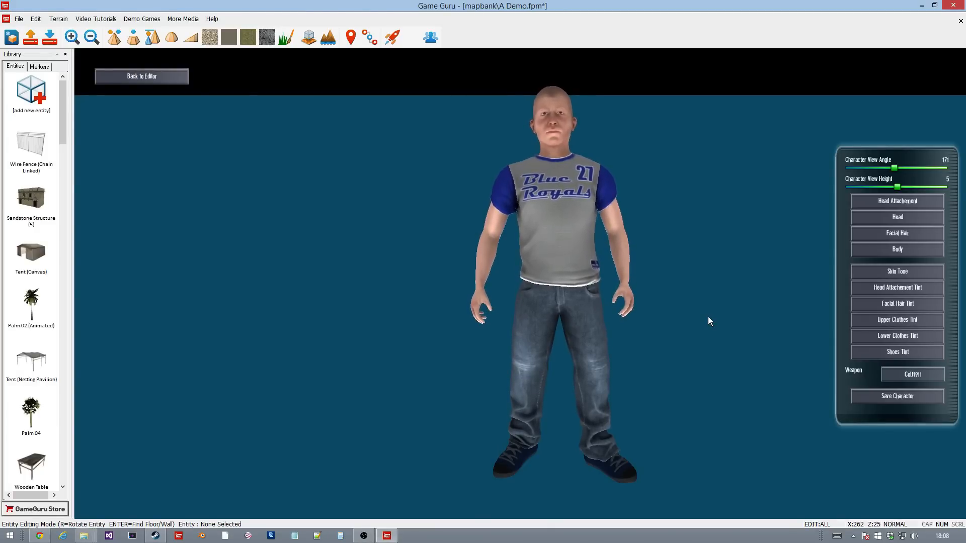
- Look through the head attachments and give the character the afro hairstyle
click(881, 201)
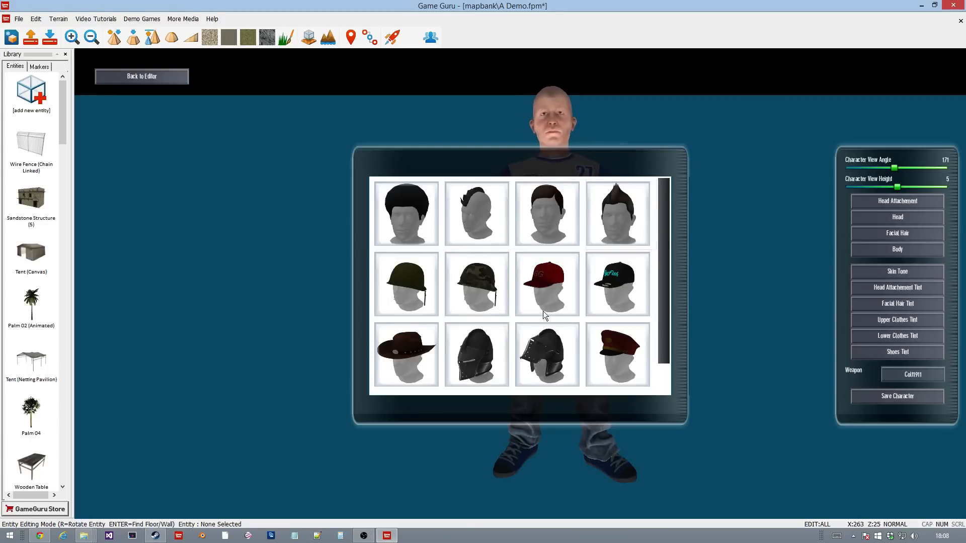
drag(665, 257, 674, 300)
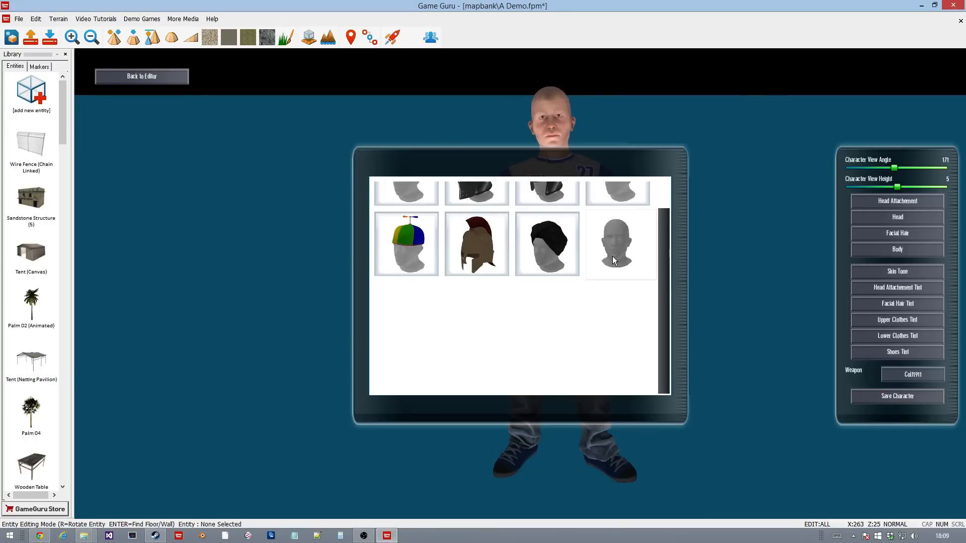
drag(662, 252, 663, 214)
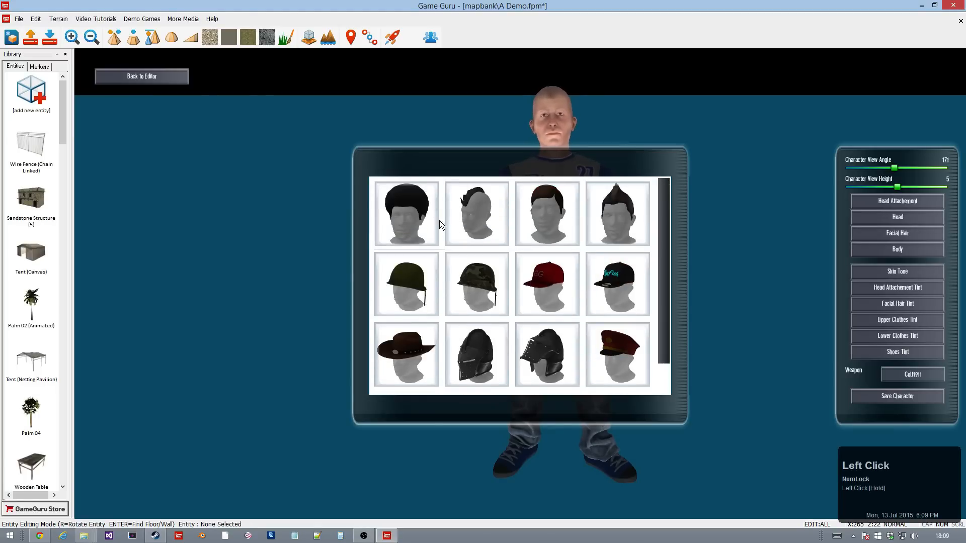
click(411, 215)
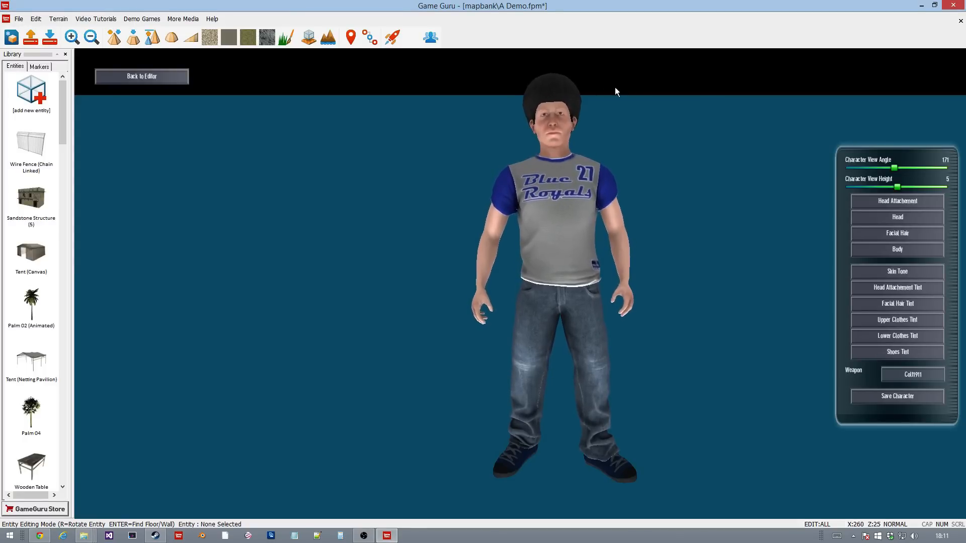
- Replace the character's afro with the mohawk head attachment
click(897, 206)
click(435, 234)
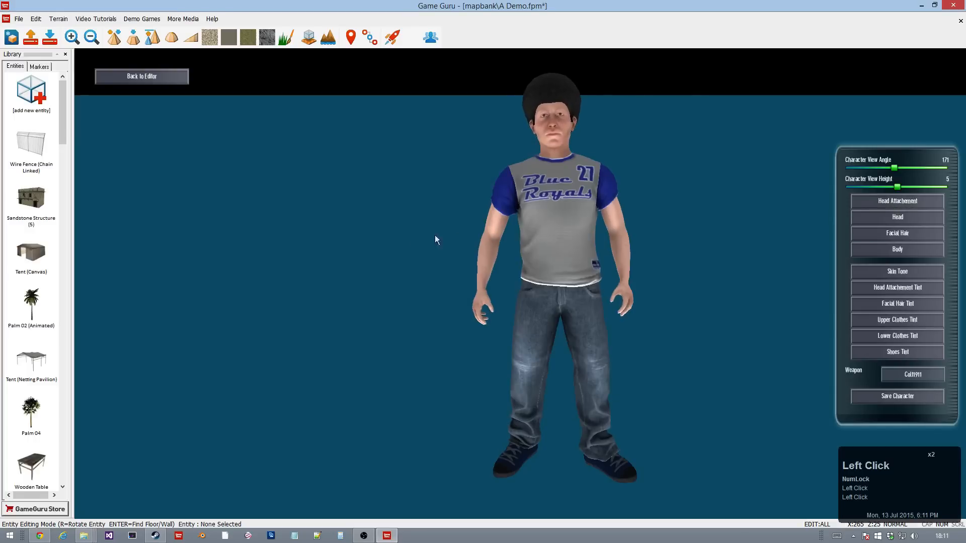
click(552, 91)
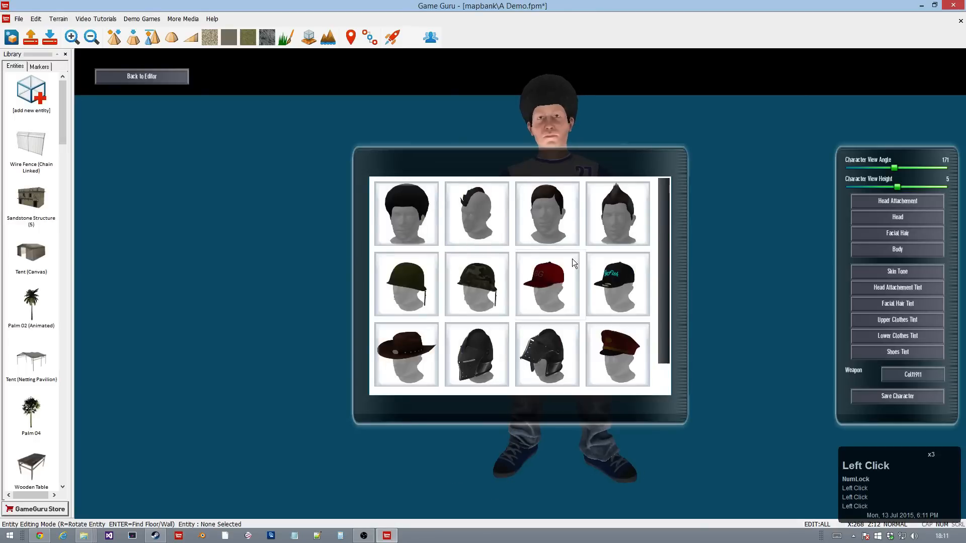
click(496, 216)
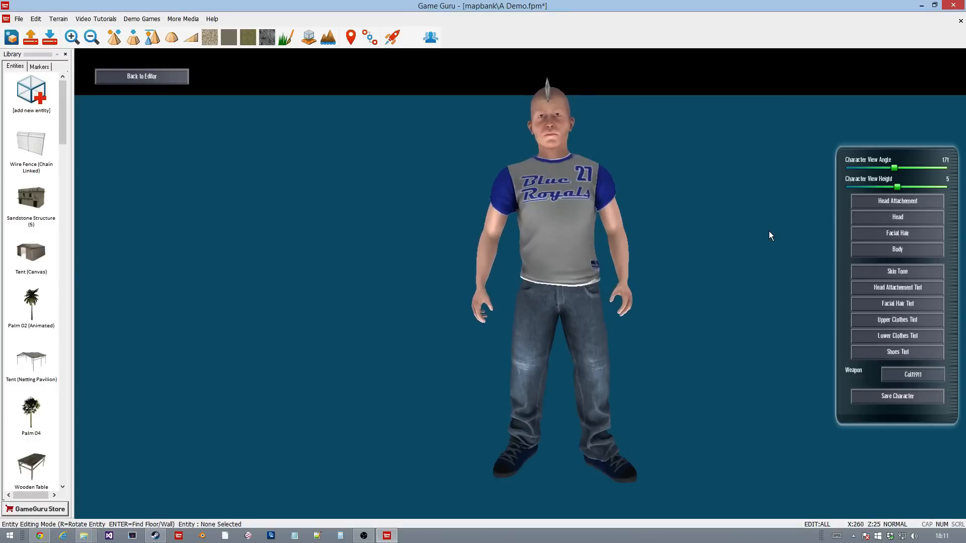
click(874, 197)
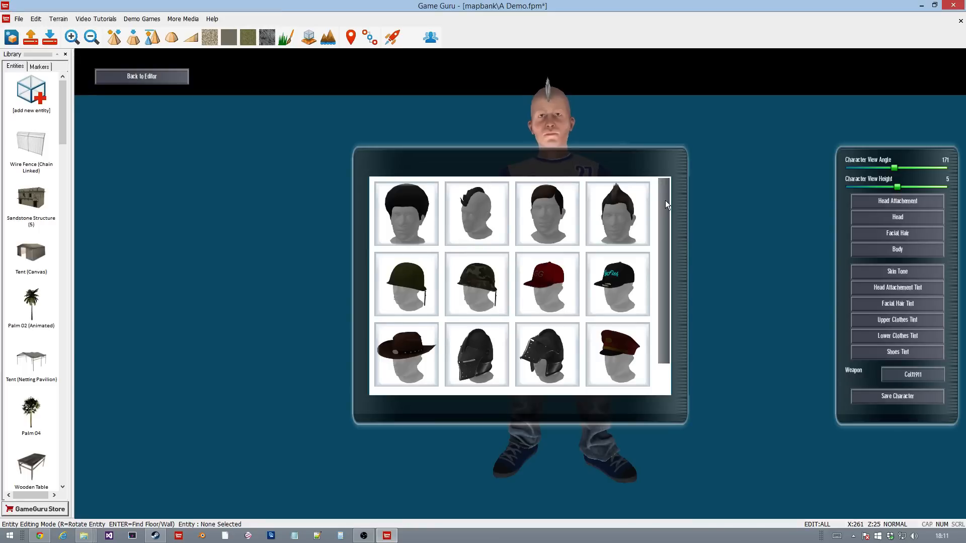
mouse_move(663, 201)
mouse_down()
mouse_move(662, 252)
mouse_move(662, 215)
mouse_move(674, 211)
mouse_up()
click(745, 208)
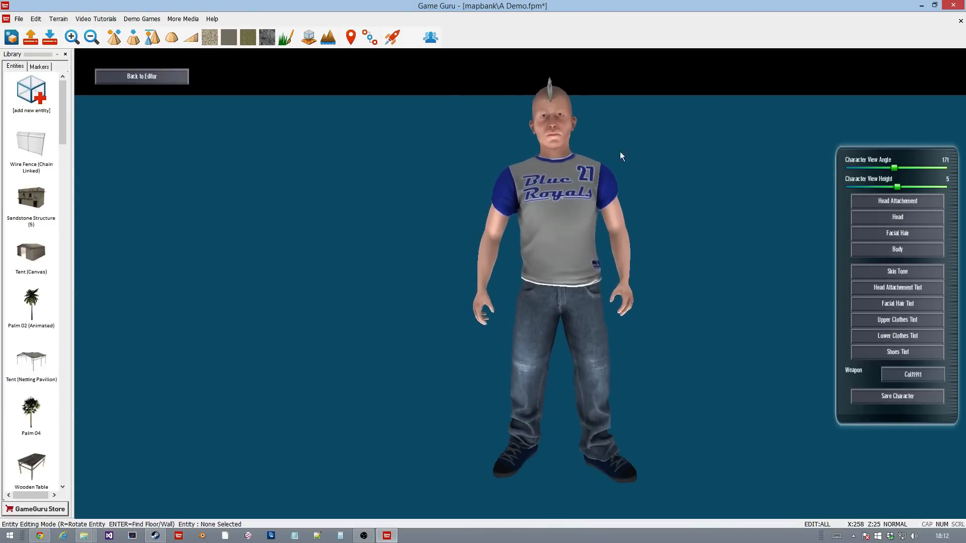
- Look through the available heads and give the character the clean-shaven male head directly above the white-masked one
double_click(556, 131)
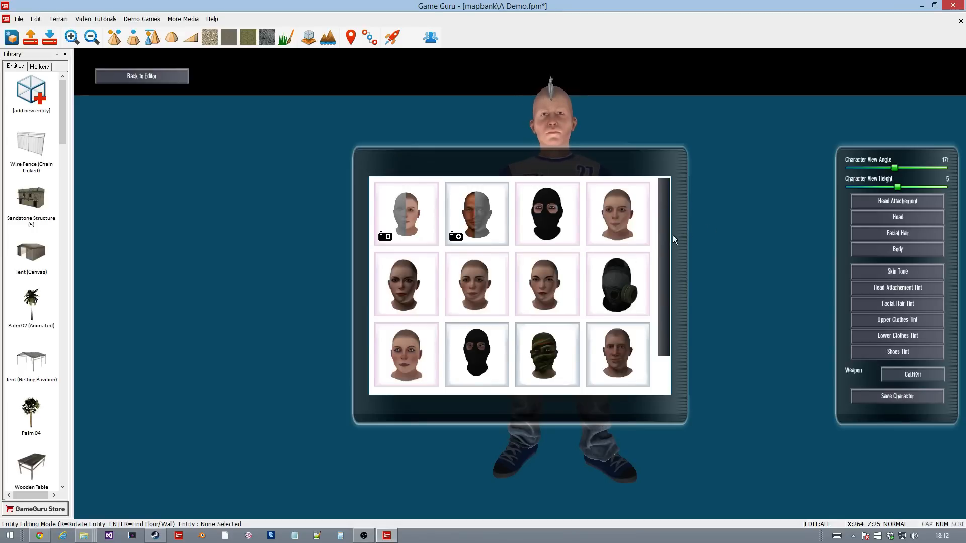
drag(665, 237, 632, 250)
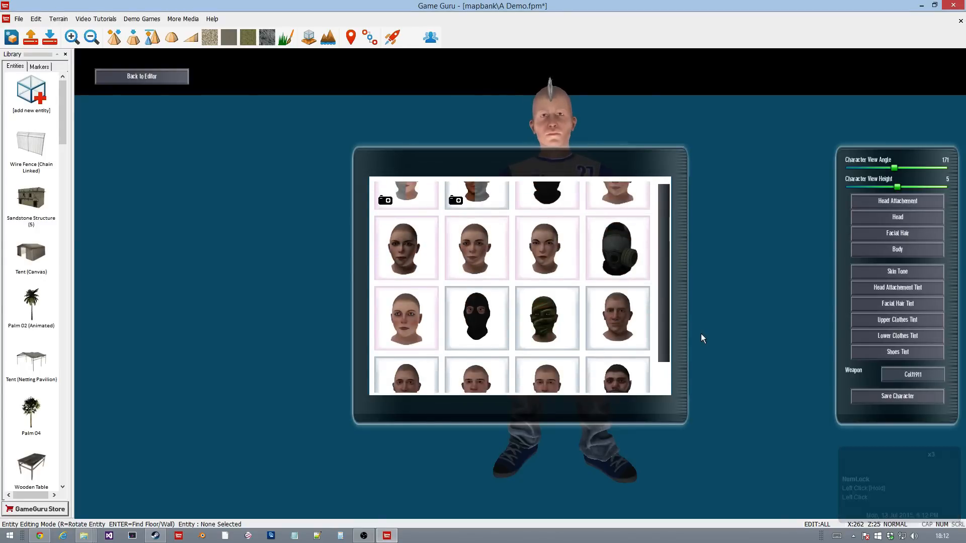
click(666, 258)
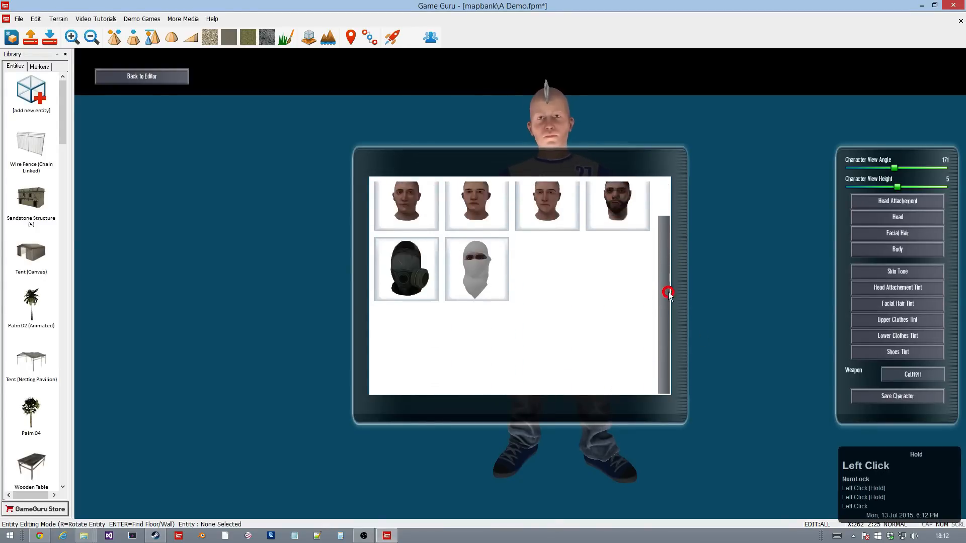
drag(662, 266, 666, 210)
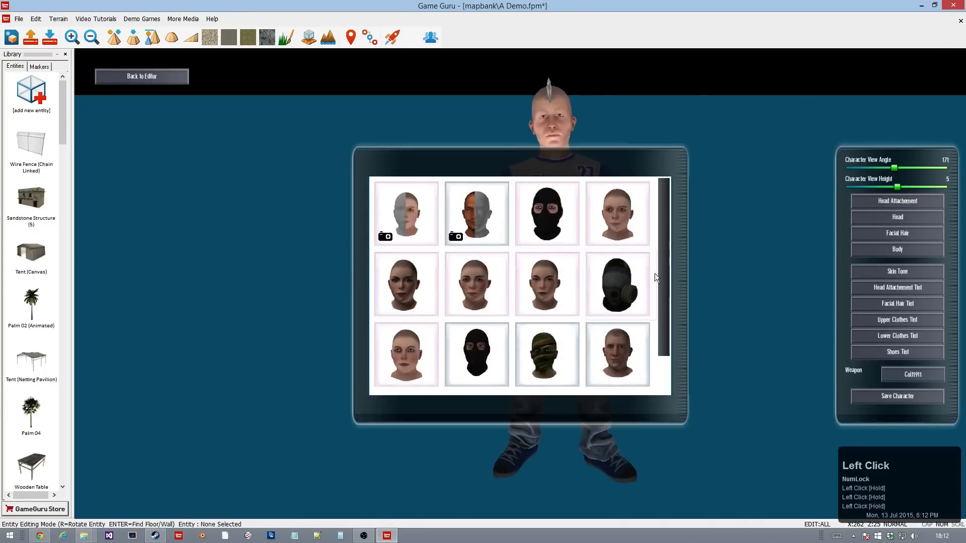
drag(666, 280, 670, 301)
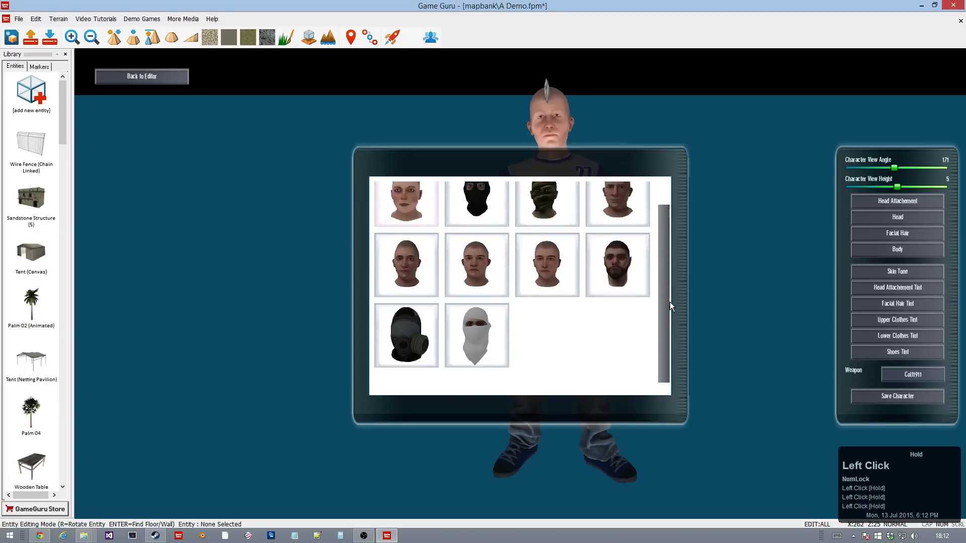
click(476, 265)
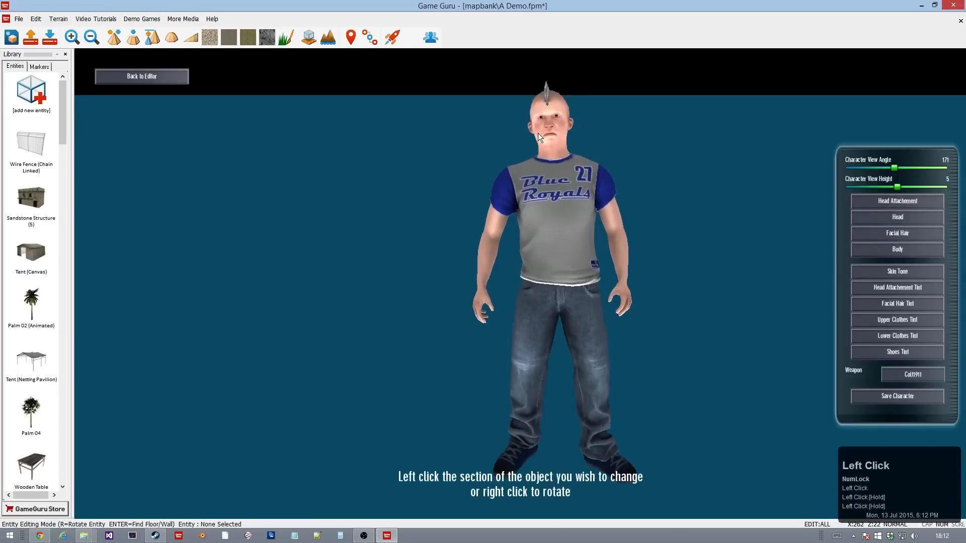
- Turn the character to a view angle of 164 and swap its mohawk for the red GG baseball cap
right_drag(556, 231, 628, 276)
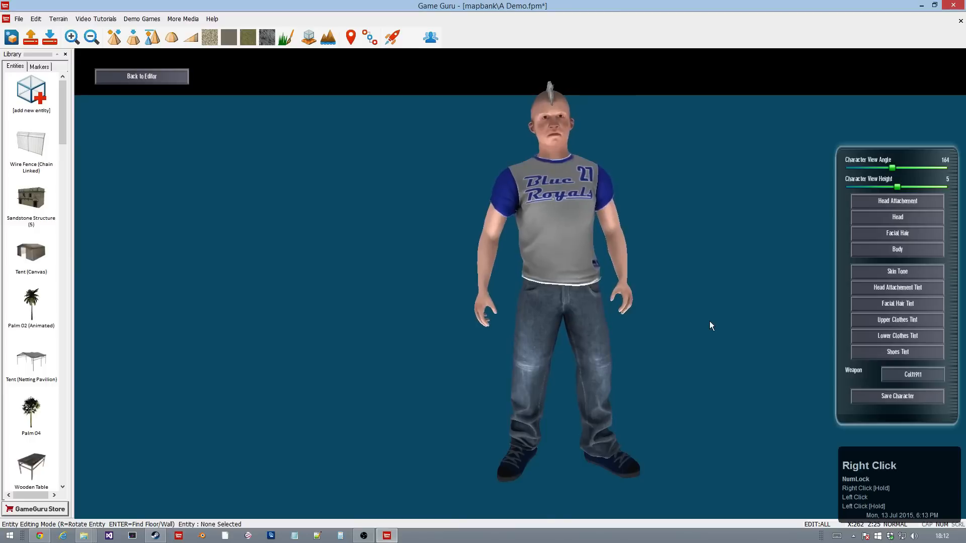
click(872, 201)
click(543, 284)
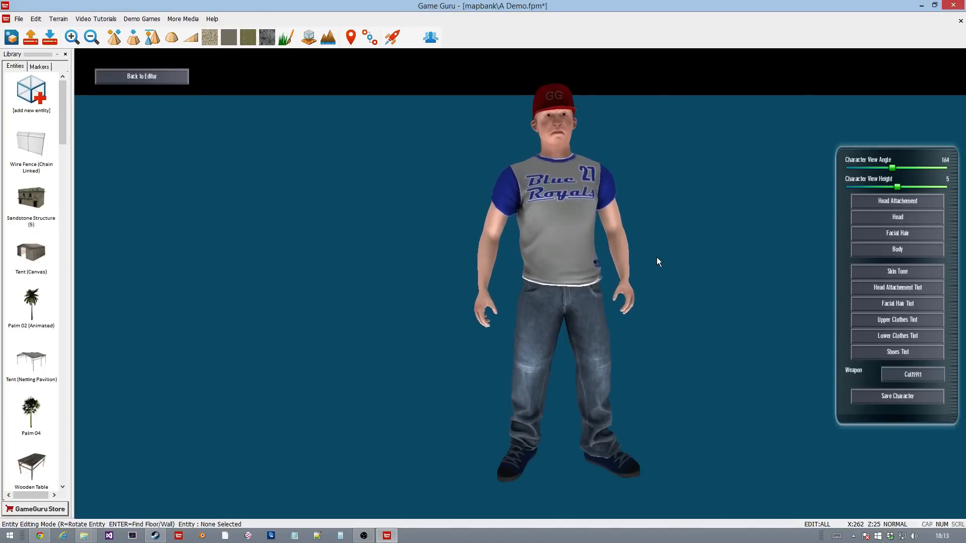
- Replace the character's cap with the mohawk head attachment and add the long drooping moustache as facial hair
click(903, 218)
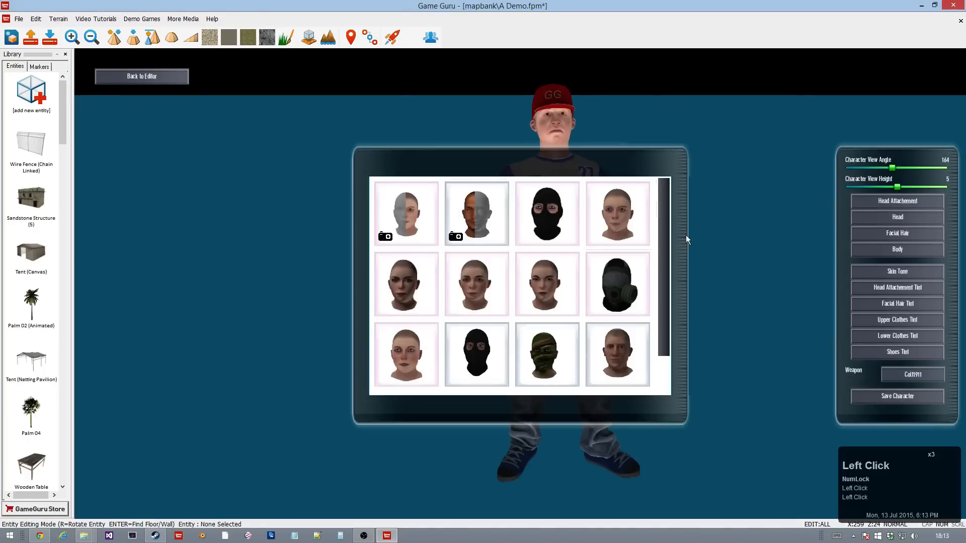
click(870, 202)
click(858, 206)
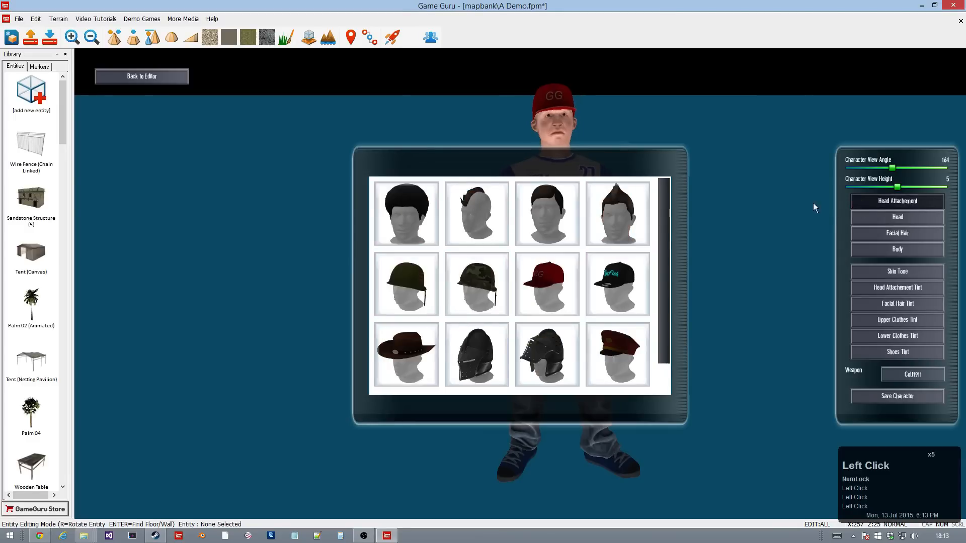
click(467, 212)
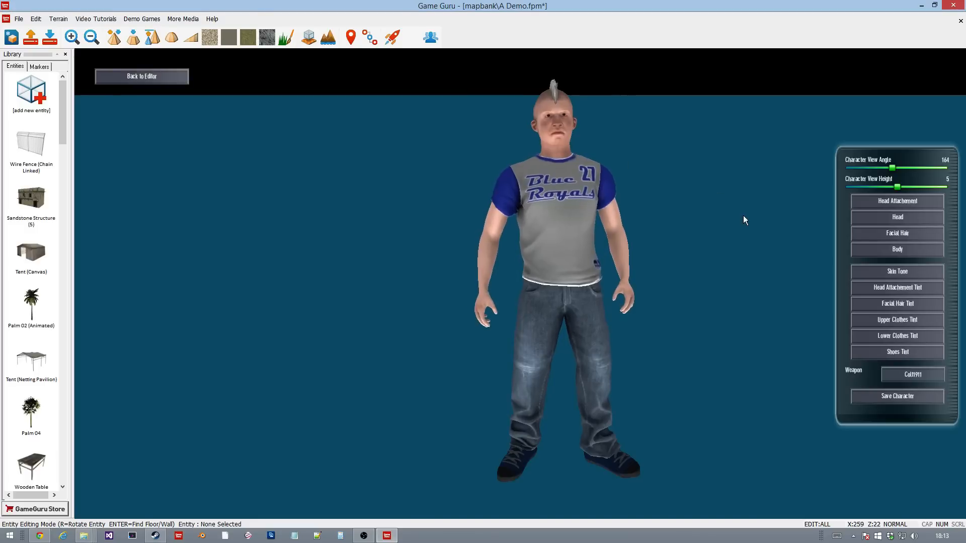
click(866, 233)
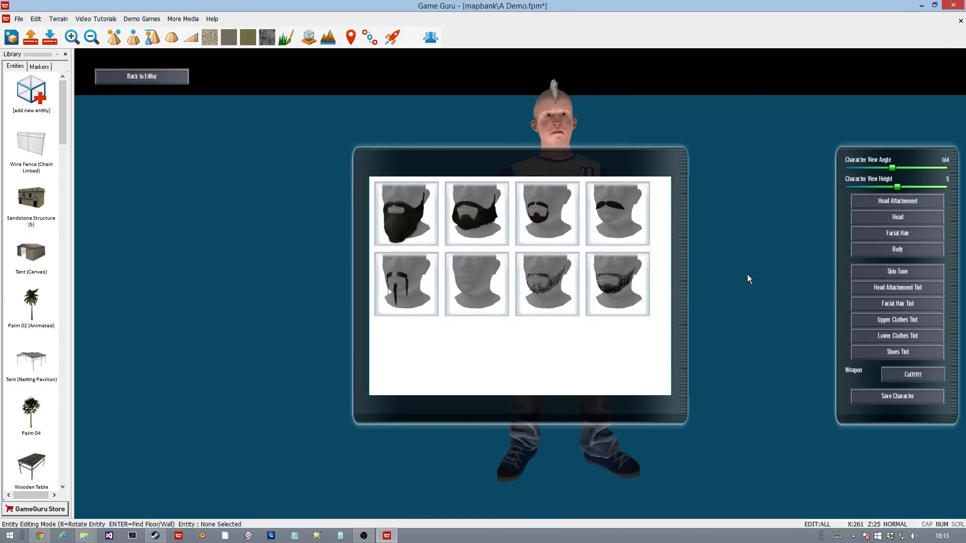
click(408, 282)
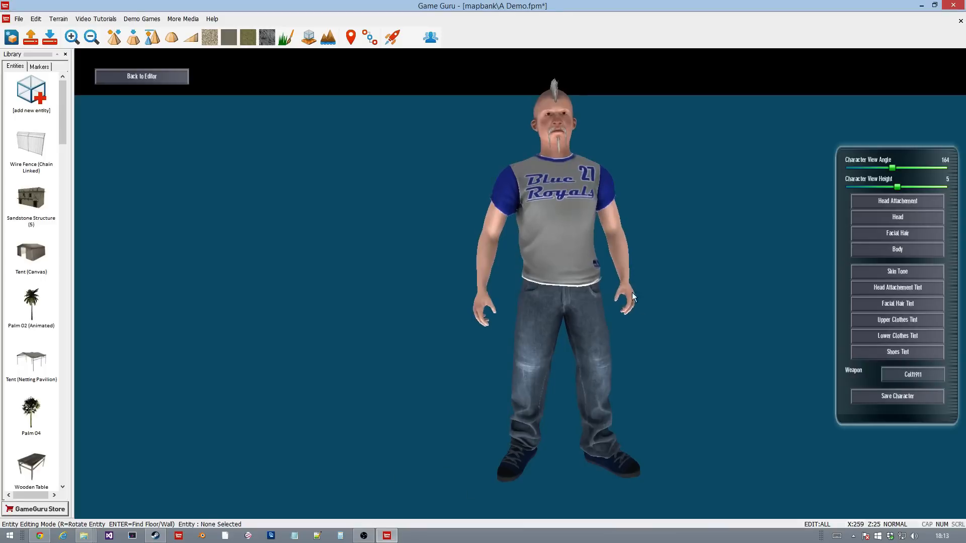
- Look through the body outfits and dress the character in the brown skull T-shirt with dark blue jeans
click(561, 261)
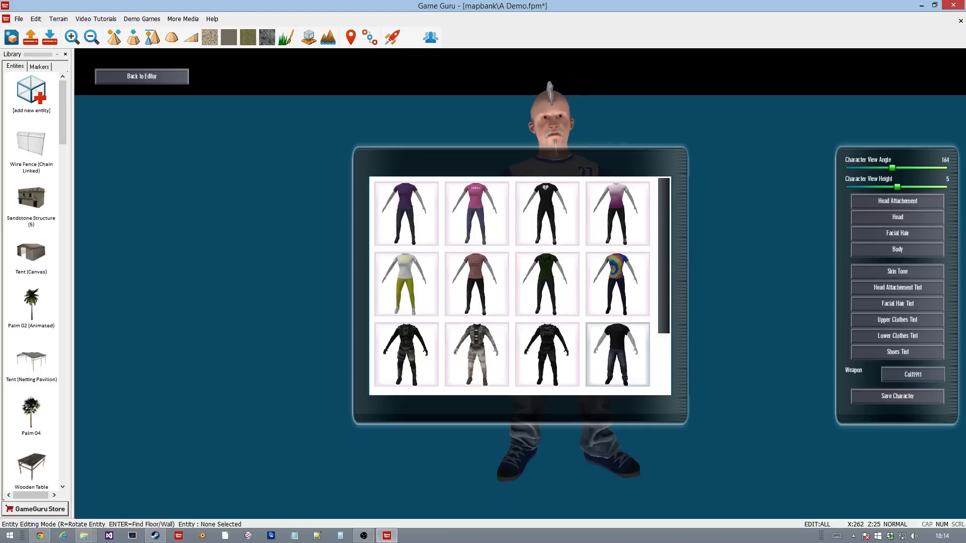
drag(669, 215, 669, 245)
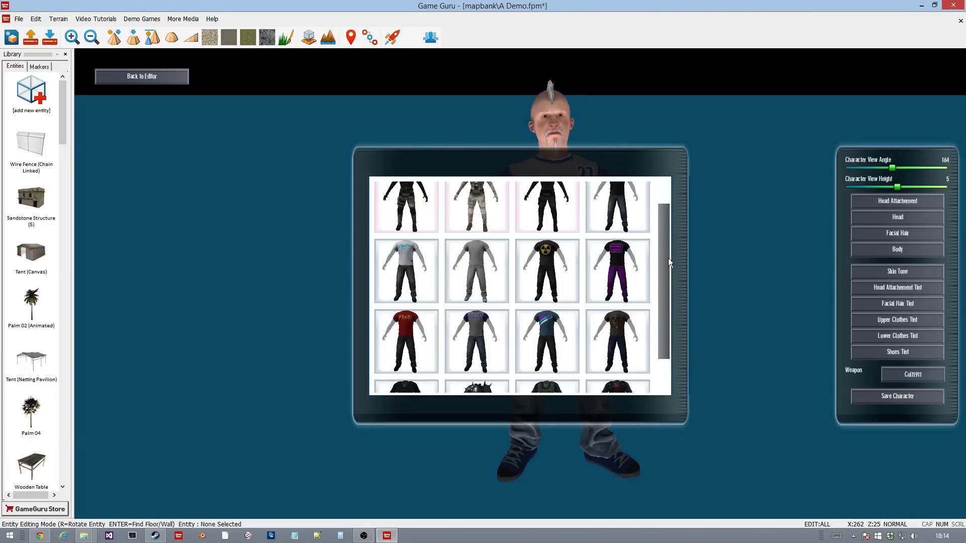
click(668, 259)
mouse_move(669, 258)
mouse_down()
mouse_move(669, 250)
mouse_move(671, 280)
mouse_move(673, 246)
mouse_move(679, 262)
mouse_up()
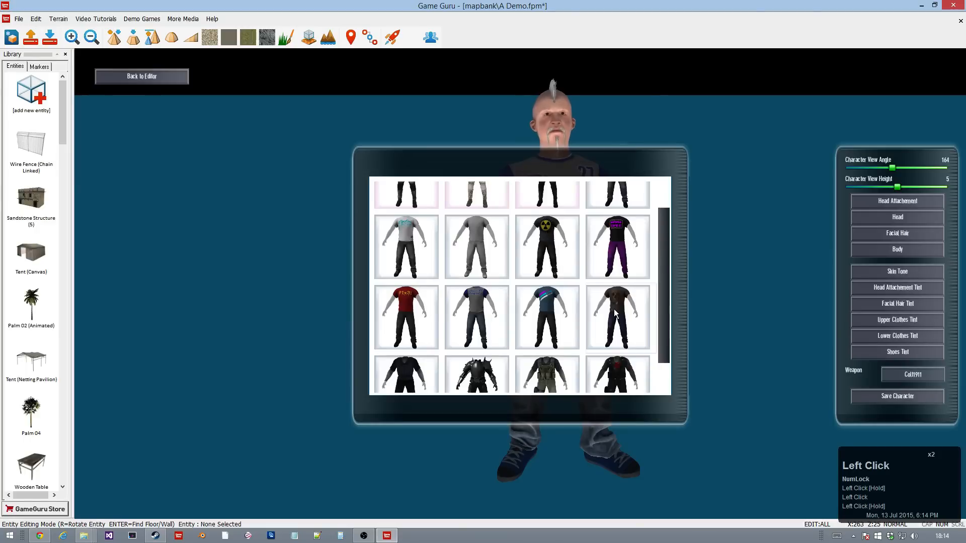
click(615, 313)
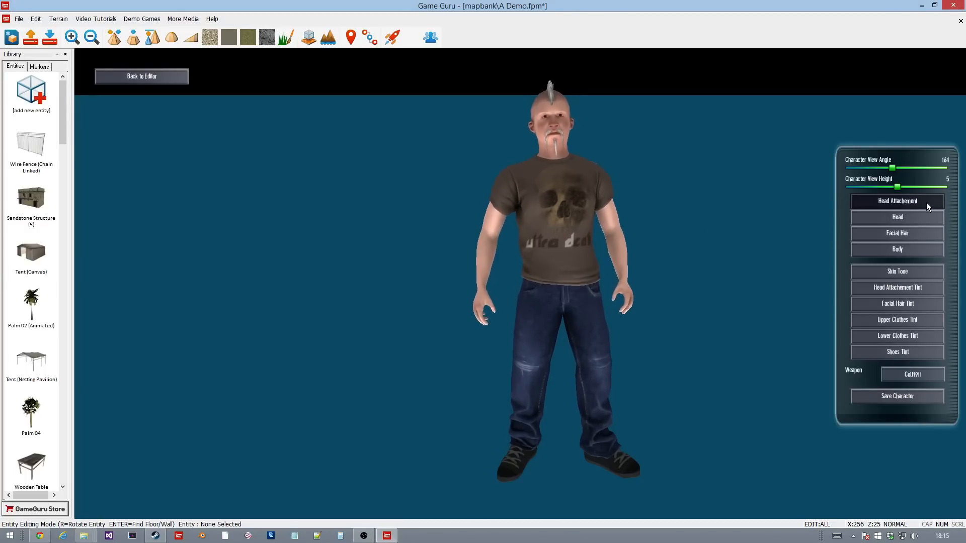
- Look through the available heads, including the photo-based ones, and close the selection without choosing one
click(906, 217)
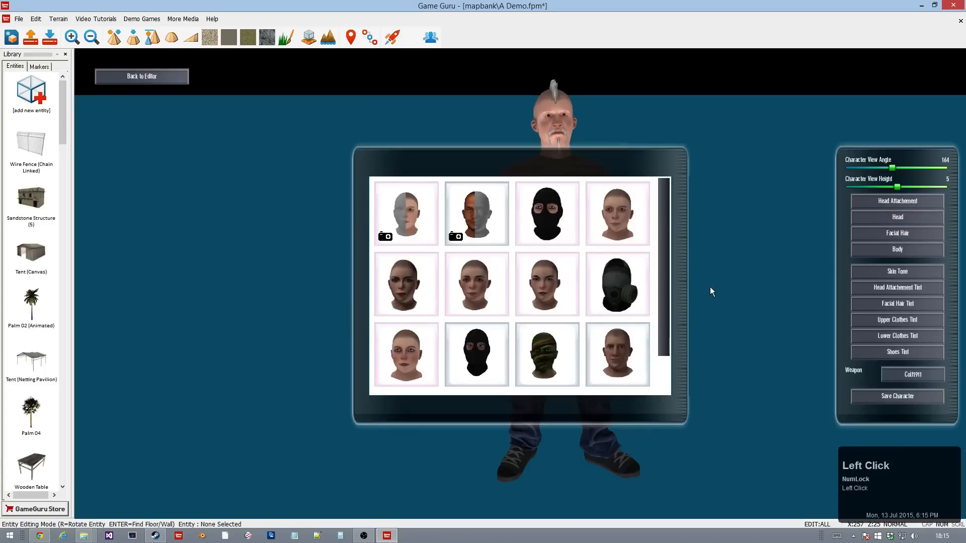
mouse_move(667, 277)
mouse_down()
mouse_move(669, 300)
mouse_move(670, 281)
mouse_up()
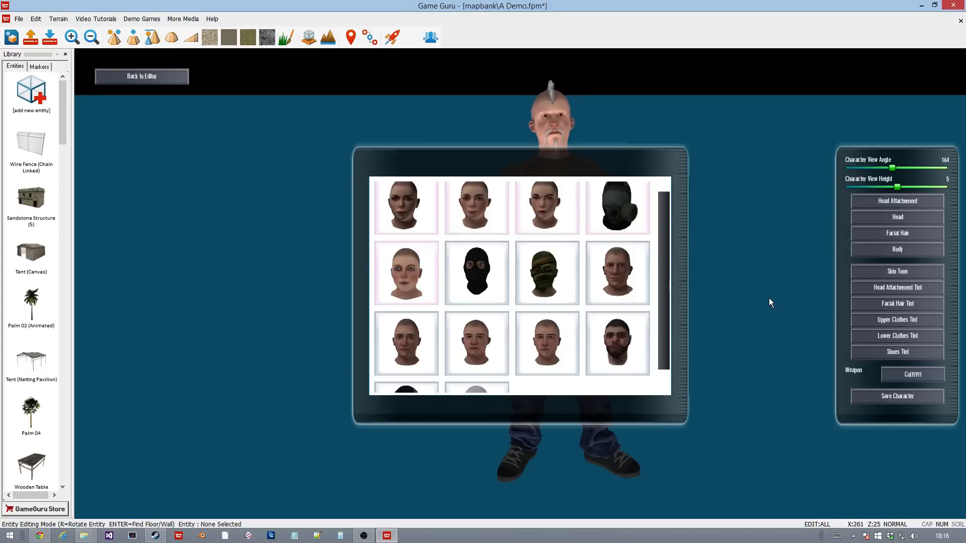
click(765, 276)
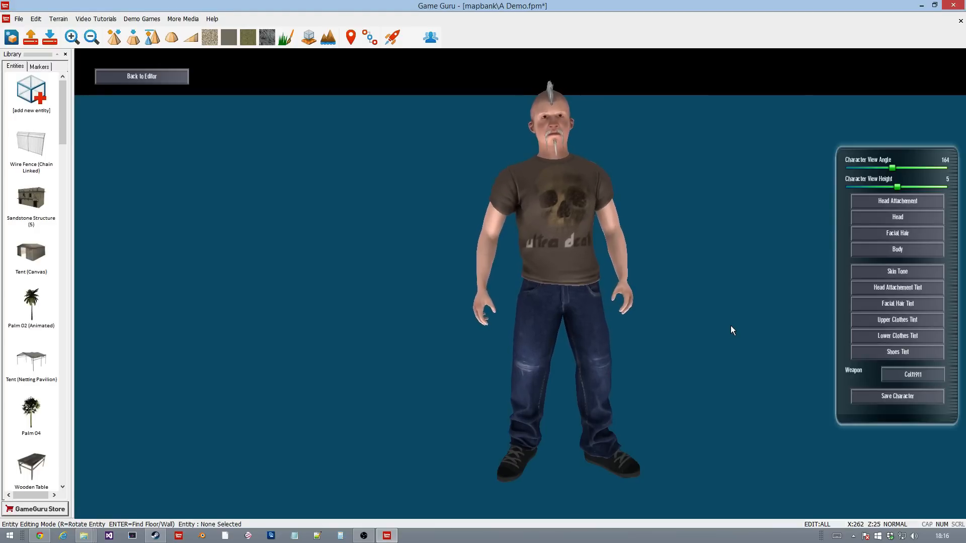
- Try several skin tones on the character and apply a tanned medium brown
click(876, 278)
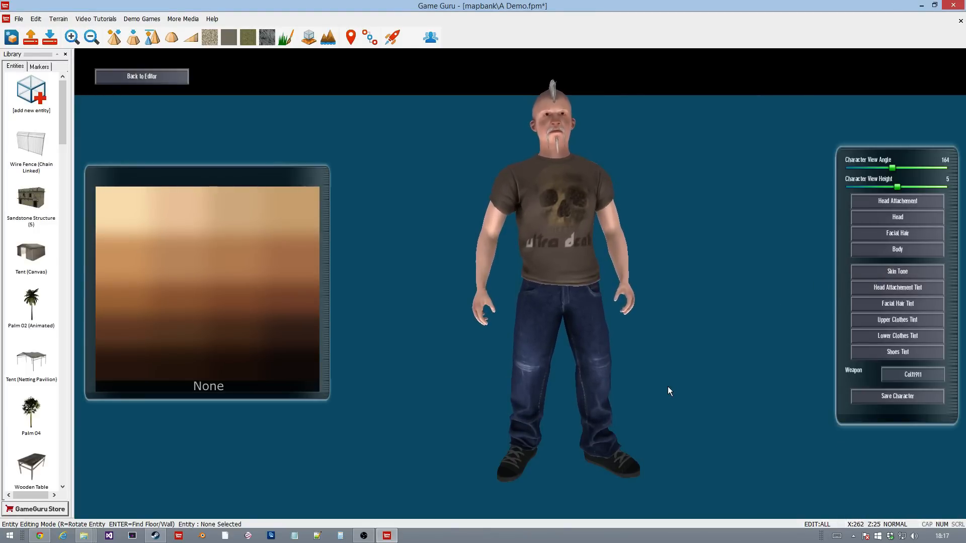
click(246, 378)
drag(244, 374, 147, 314)
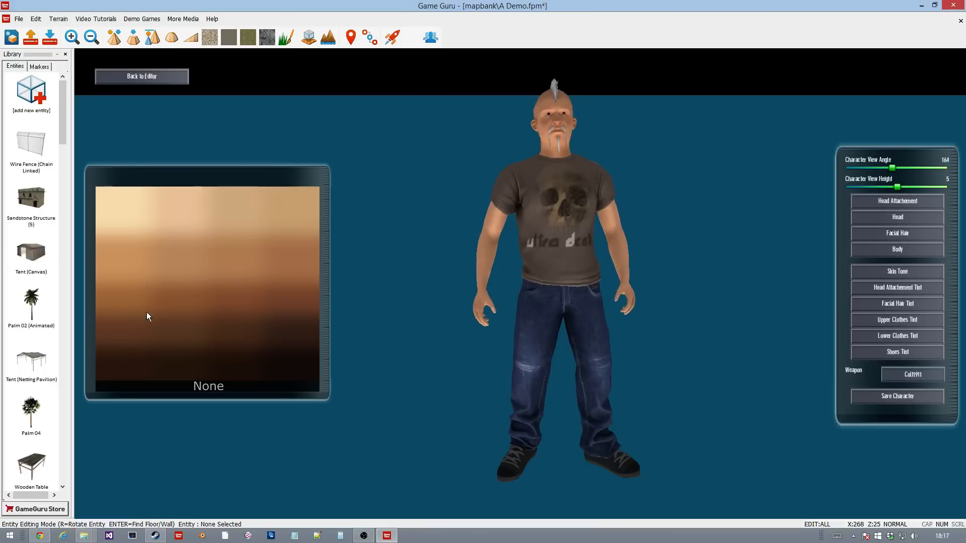
click(146, 312)
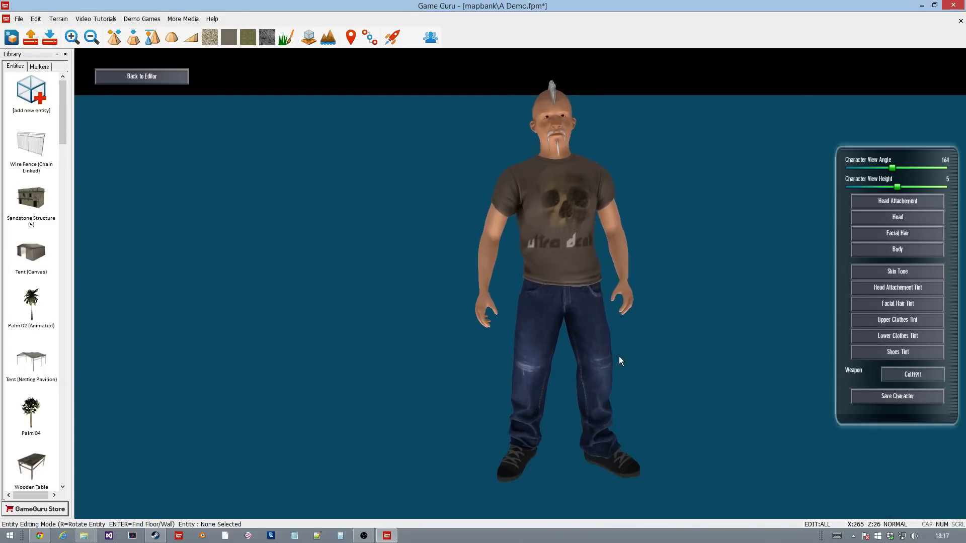
click(886, 270)
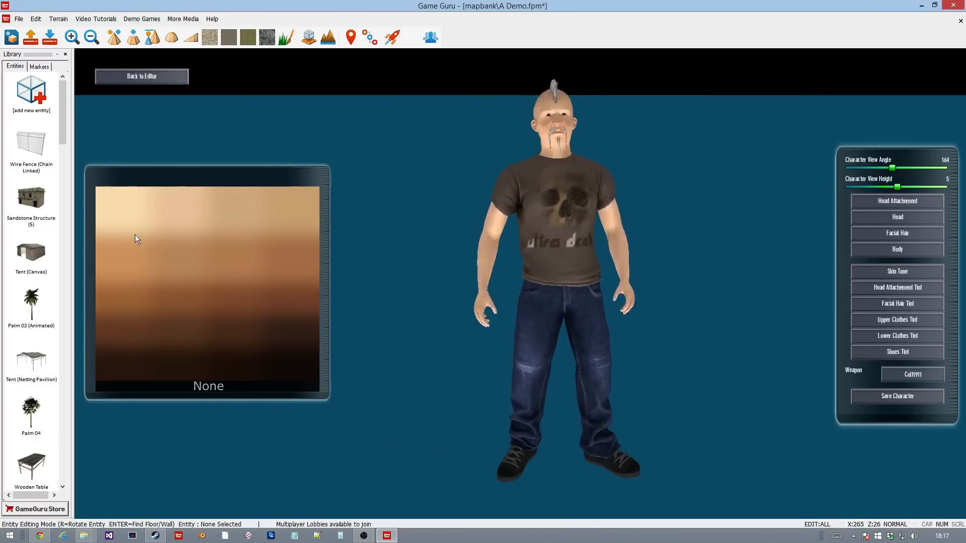
click(123, 299)
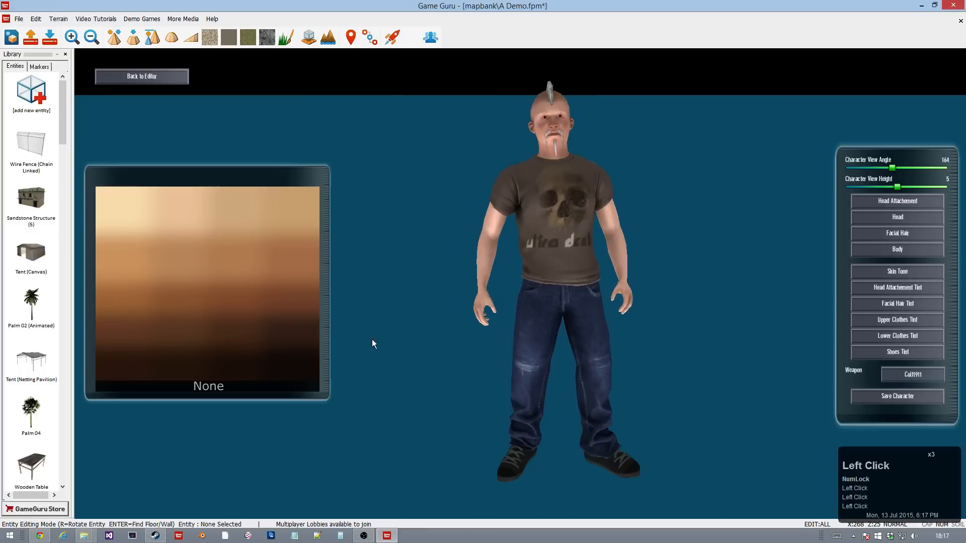
click(150, 310)
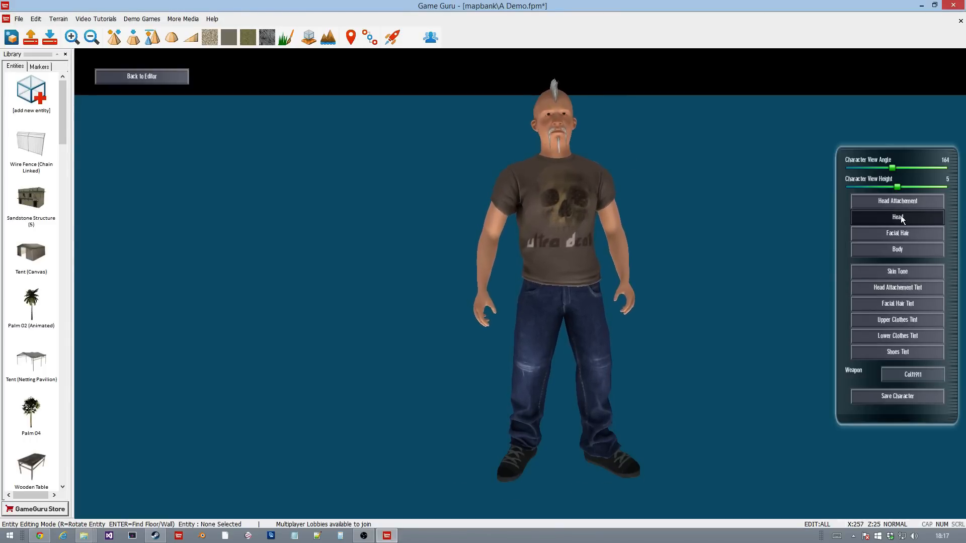
- Replace the mohawk with the afro head attachment and tint it a dark olive brown
click(893, 203)
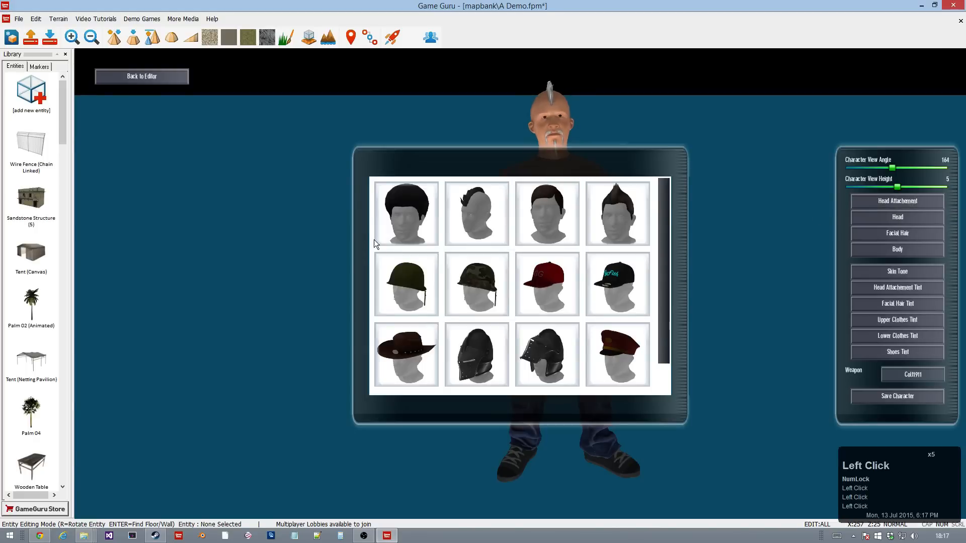
click(398, 214)
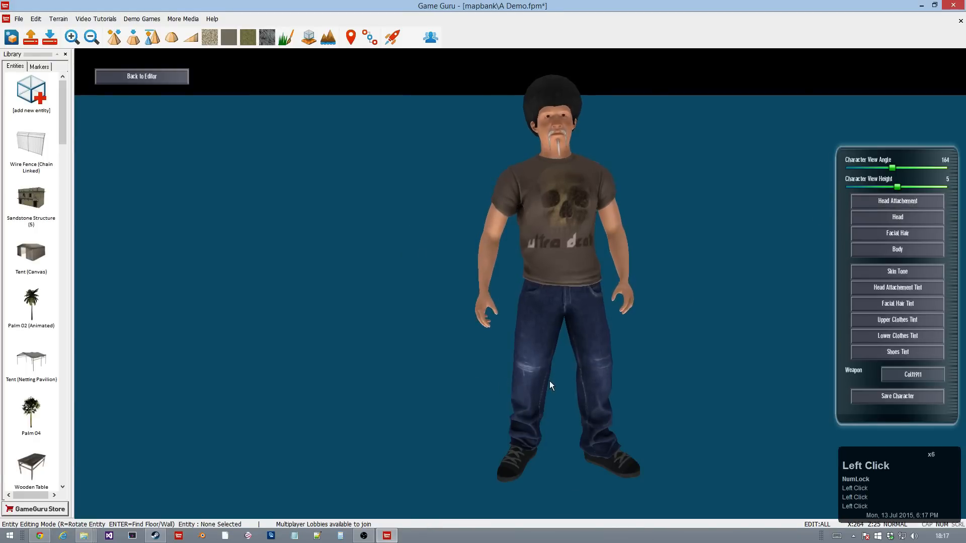
click(890, 287)
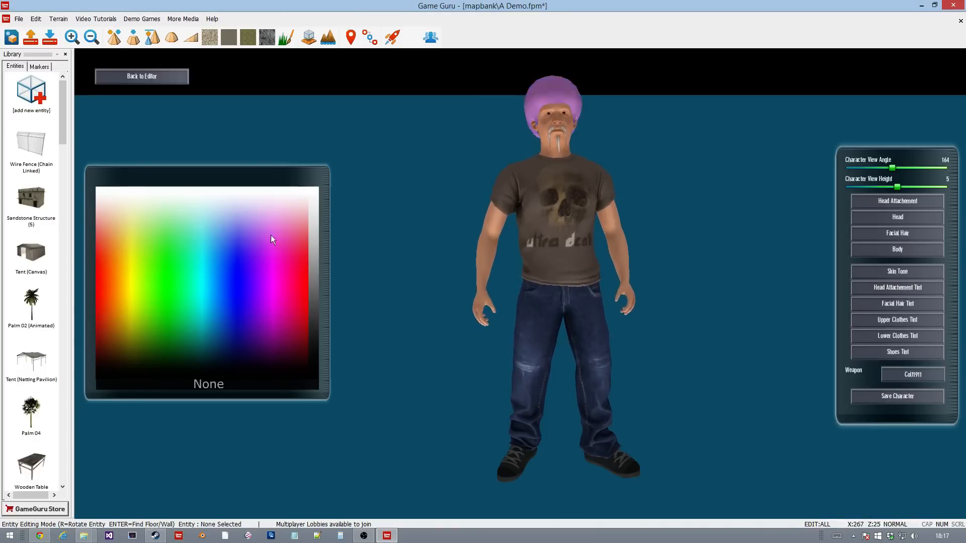
click(125, 352)
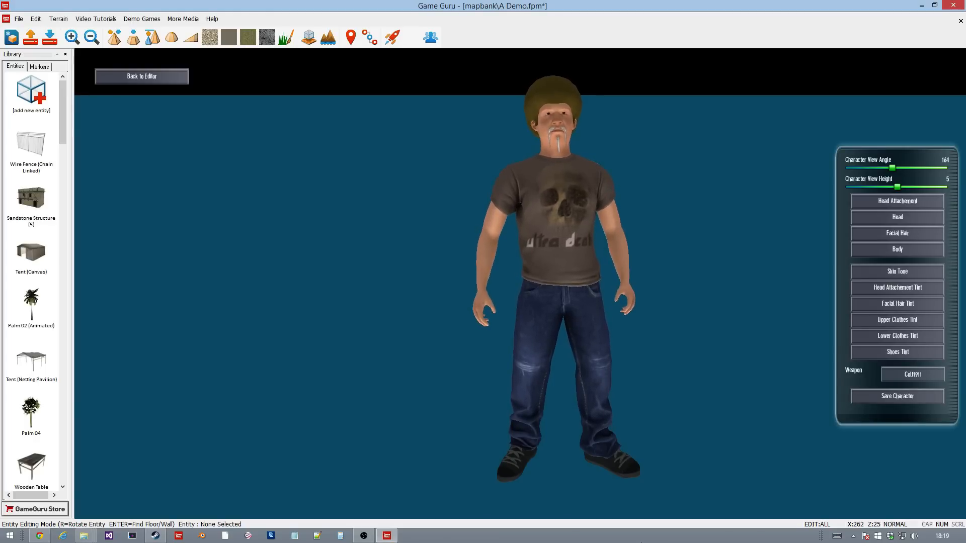
- Switch to Steam and open GameGuru's local files folder from the game's properties
click(155, 535)
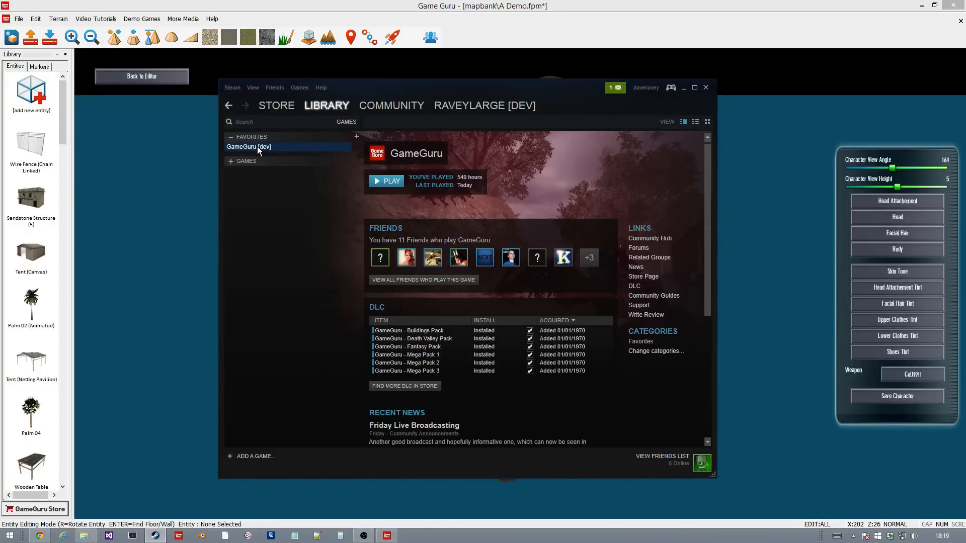
right_click(288, 144)
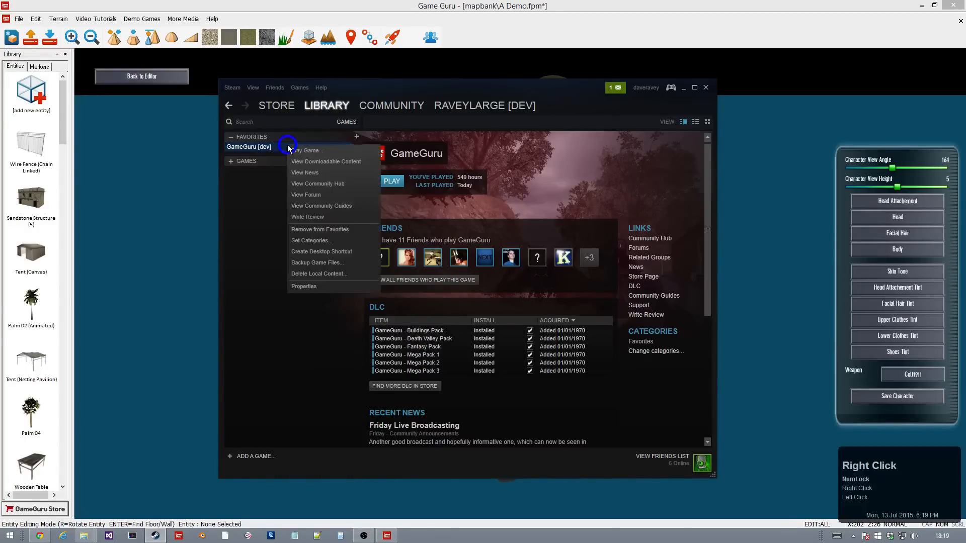
click(326, 285)
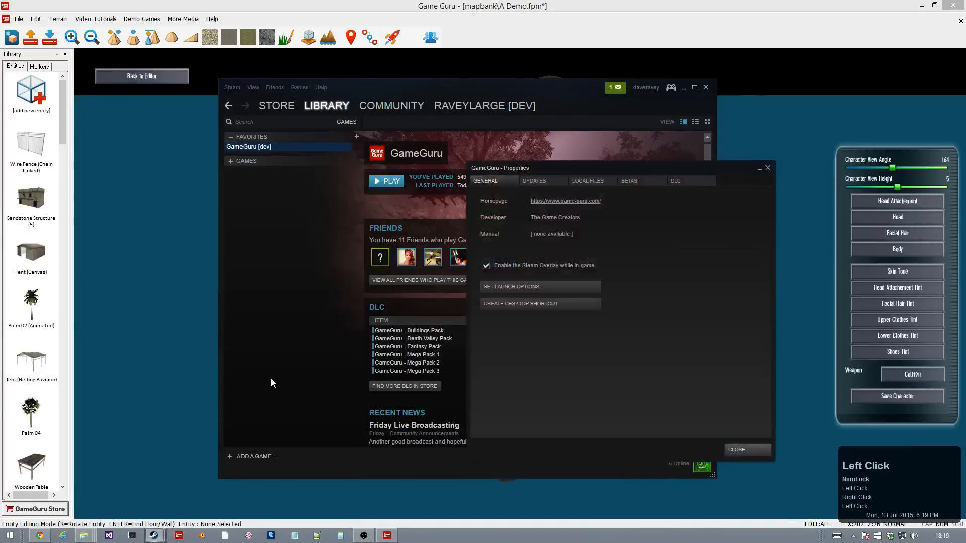
click(590, 185)
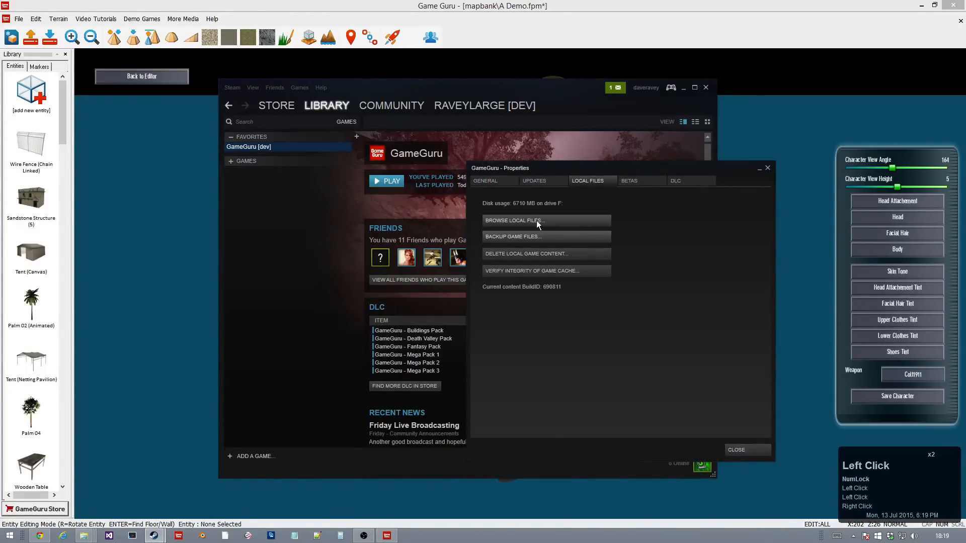
click(537, 222)
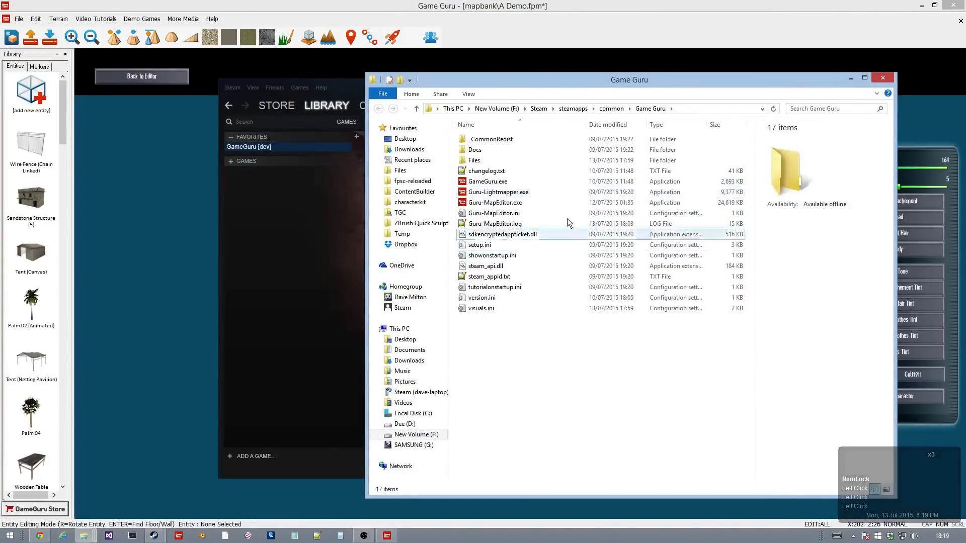
- Look through GameGuru's Files folder, check entitybank, and open the bodyandhead folder inside characterkit
double_click(496, 161)
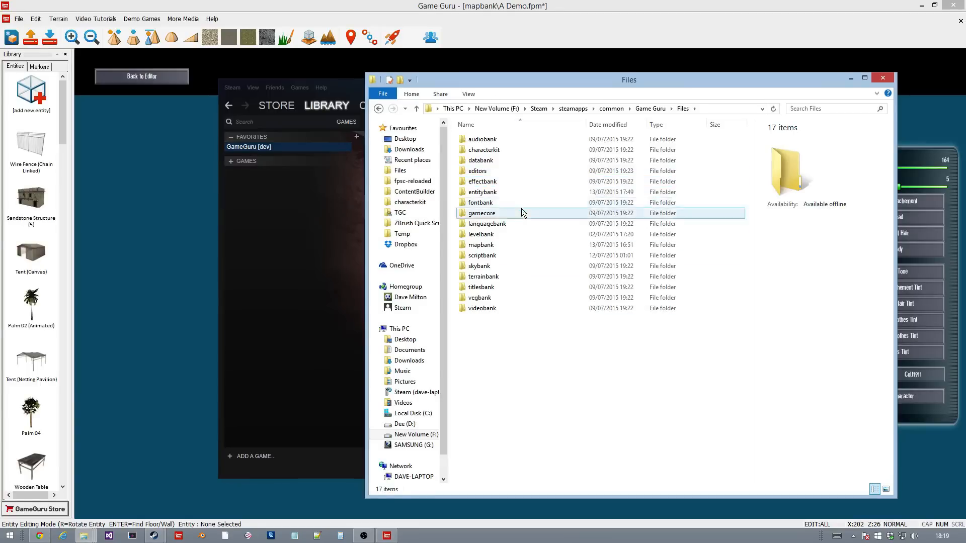
double_click(514, 194)
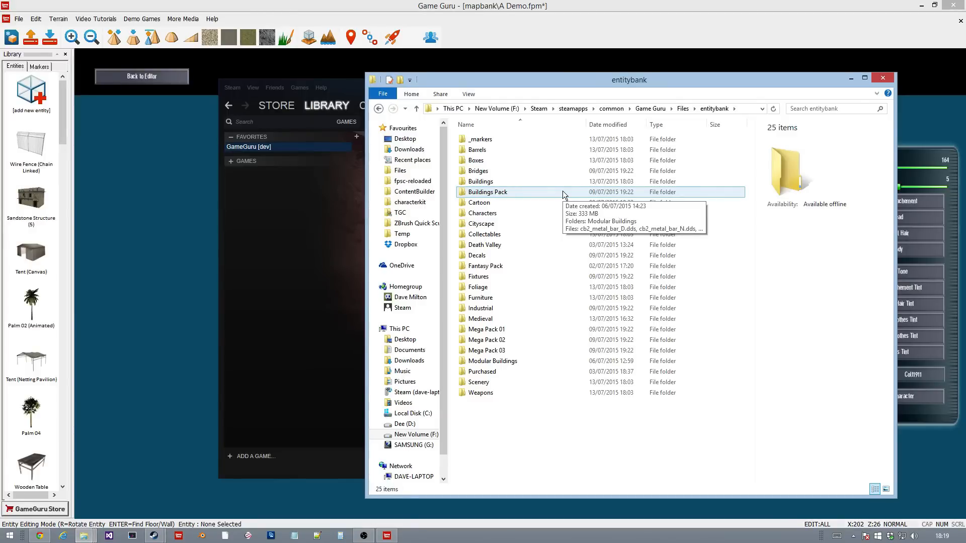
click(683, 108)
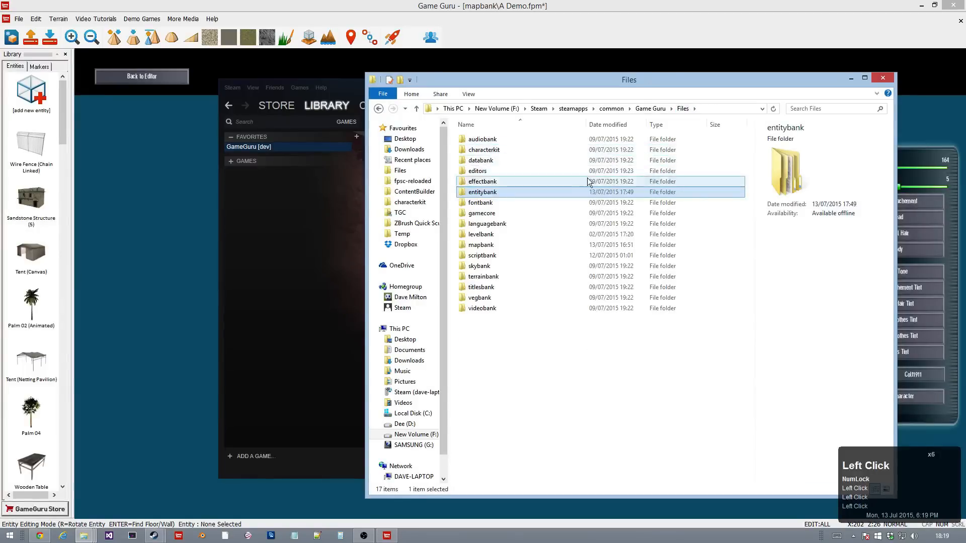
click(554, 149)
double_click(554, 150)
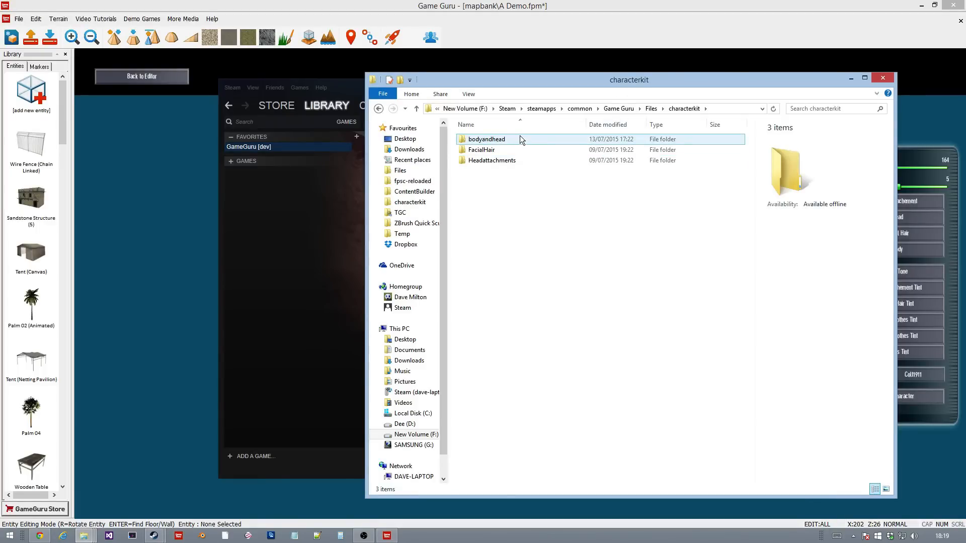
double_click(491, 143)
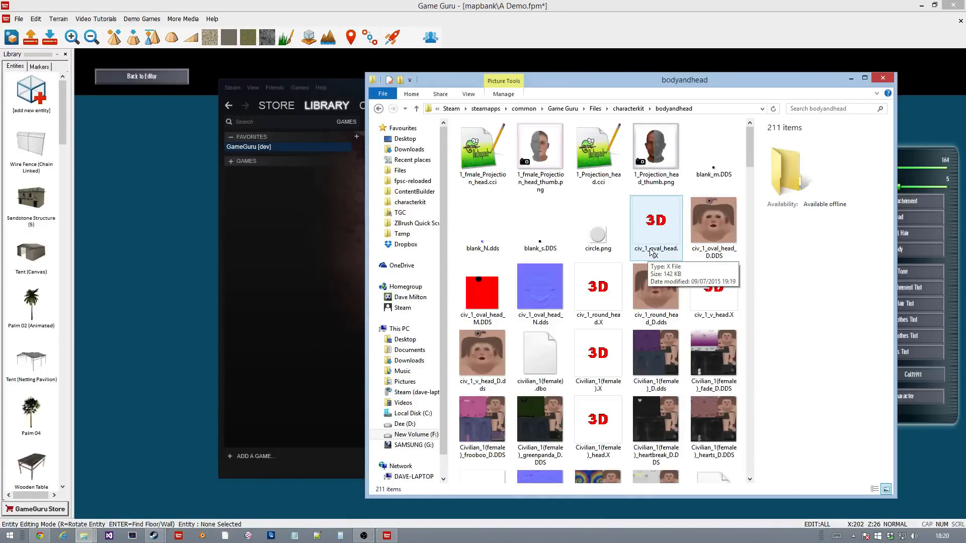
- Put the folder window away, close GameGuru's Steam properties, and switch back to GameGuru
click(849, 80)
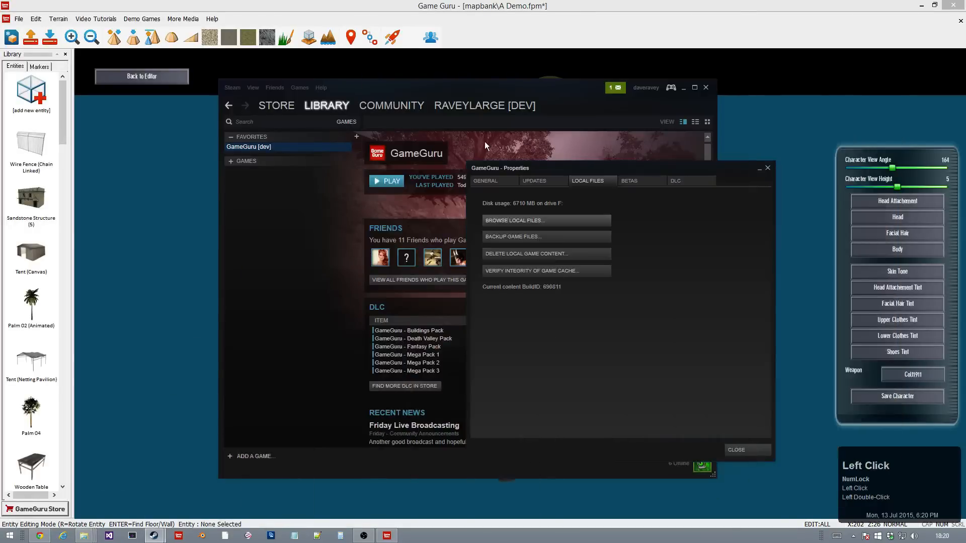
click(741, 448)
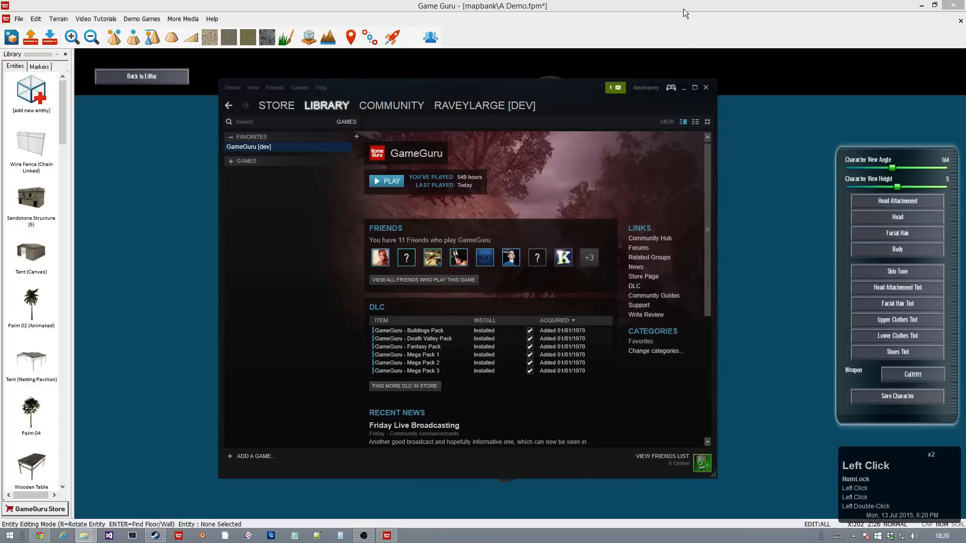
click(677, 7)
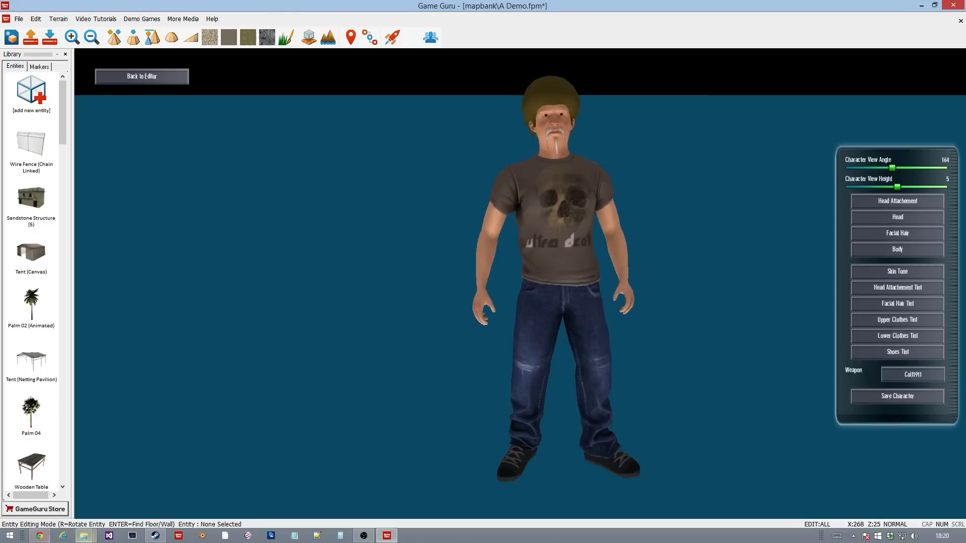
- Reopen the bodyandhead folder, examine the texture entries in 1_Projection_head.cci, and return to GameGuru
click(85, 538)
click(382, 475)
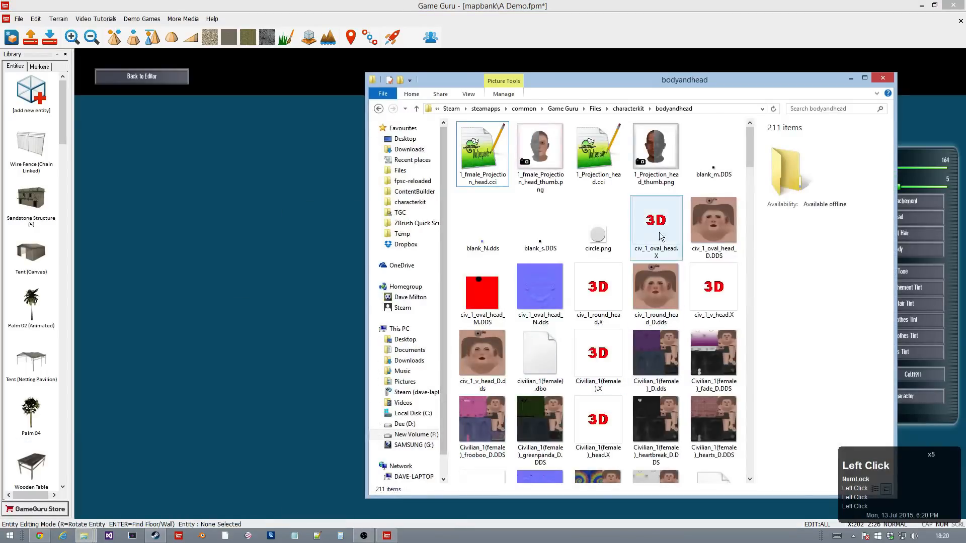
mouse_move(719, 178)
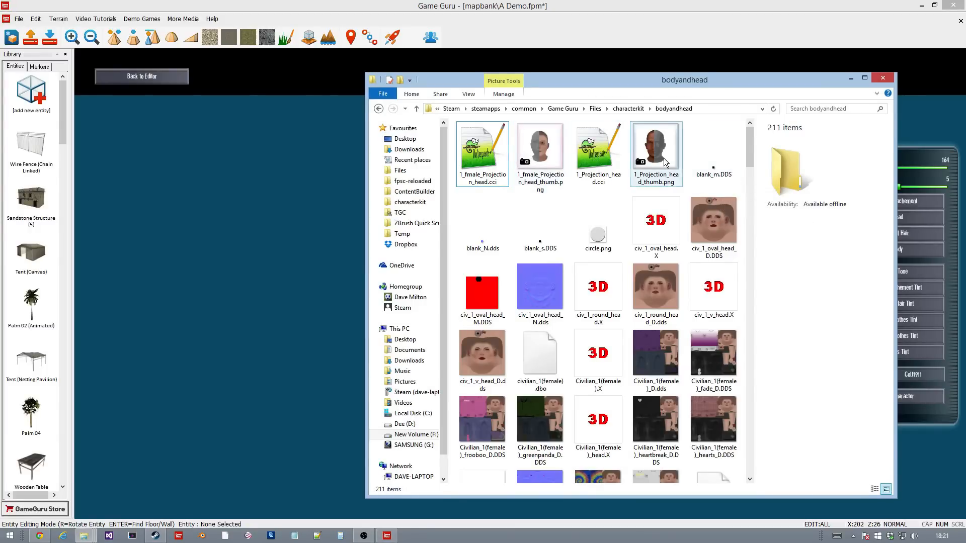
double_click(596, 173)
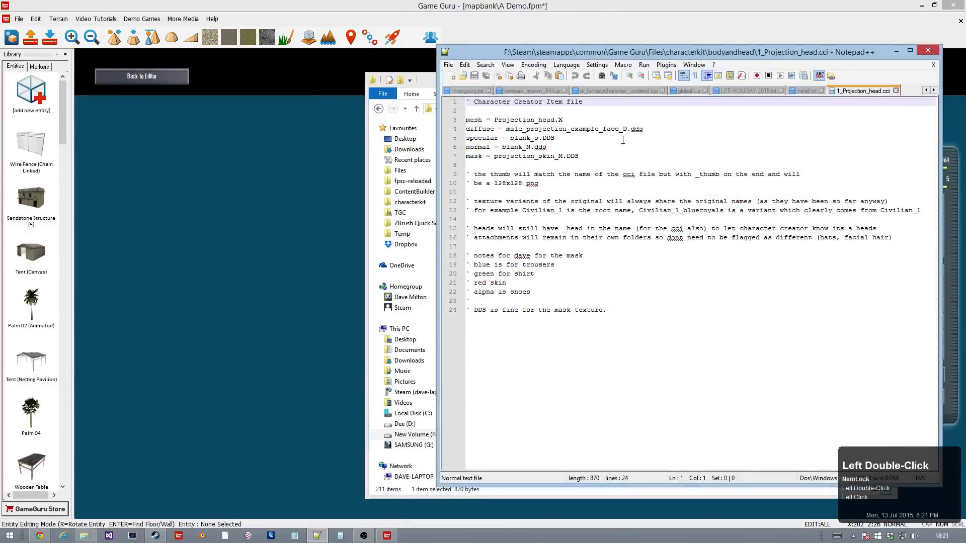
drag(579, 157, 467, 125)
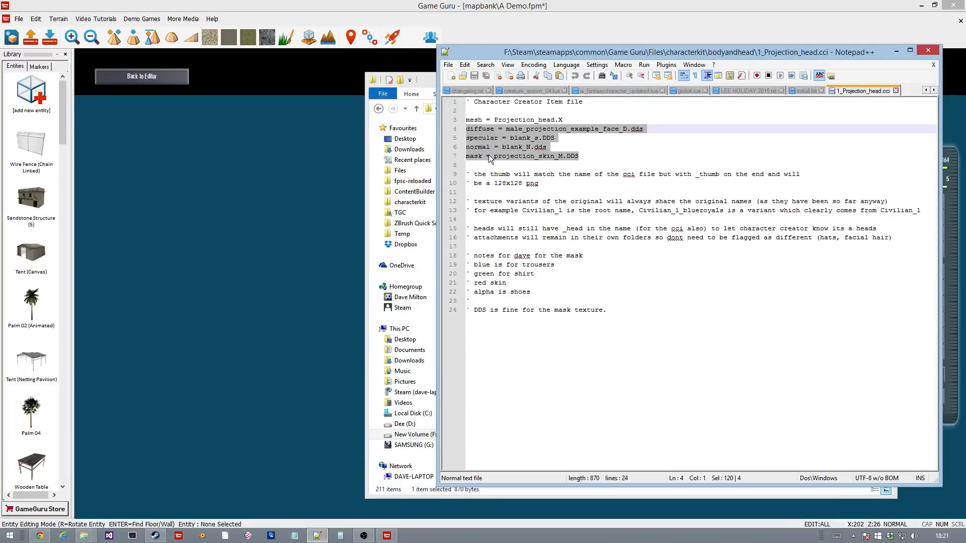
click(919, 50)
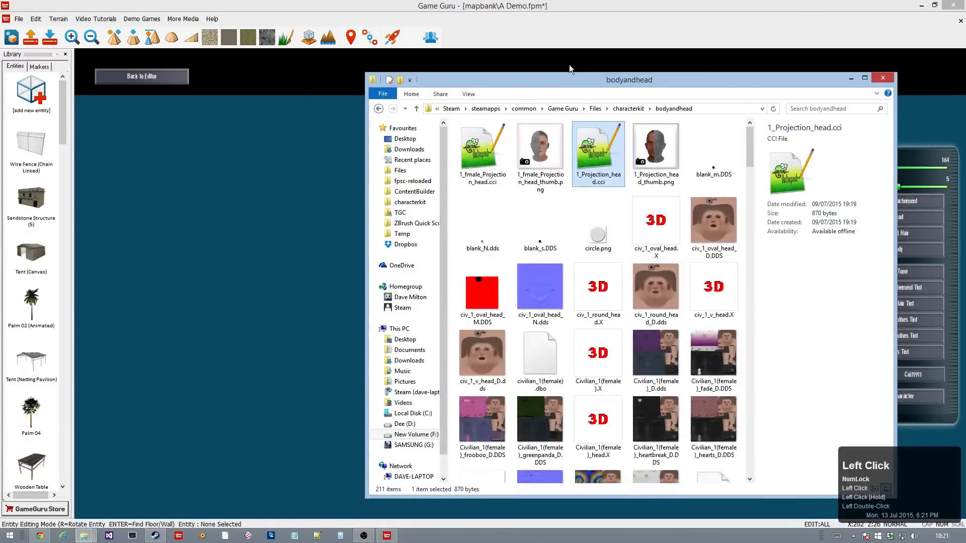
click(552, 12)
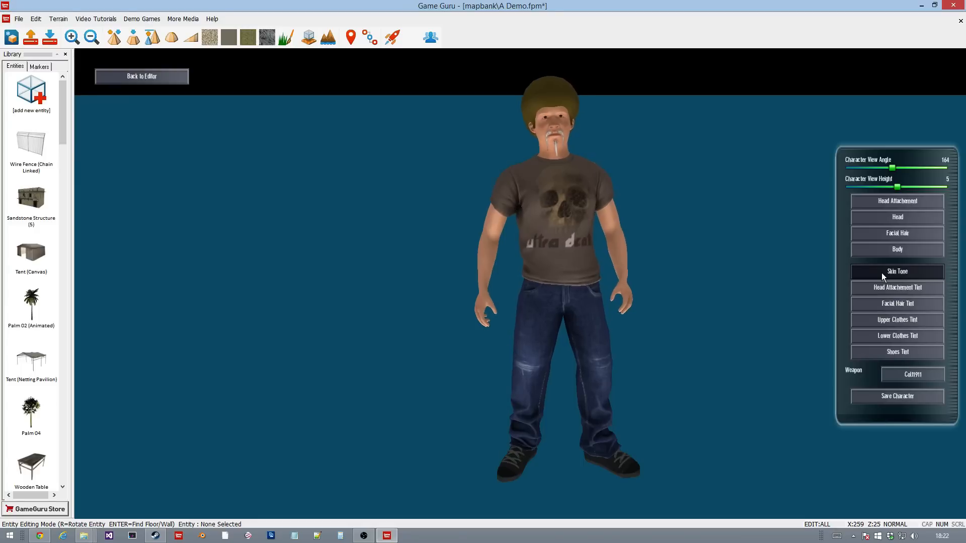
- Tint the character's facial hair yellow-green and the upper clothes dark blue
click(870, 306)
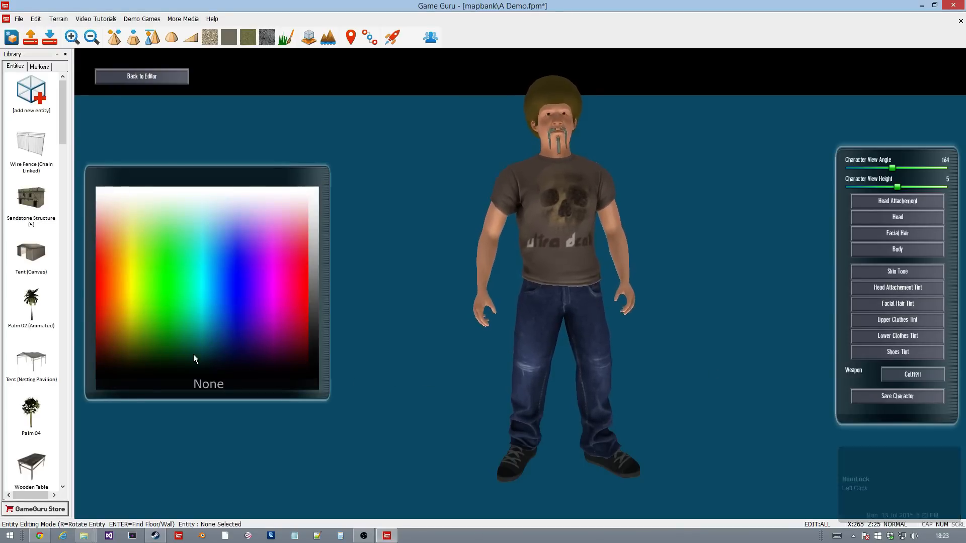
click(146, 332)
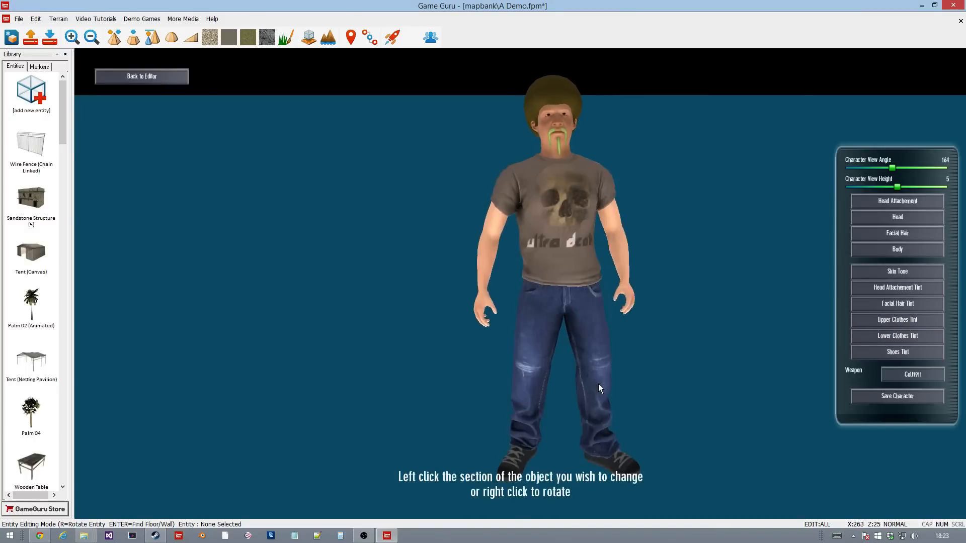
click(901, 318)
click(264, 358)
drag(264, 358, 227, 333)
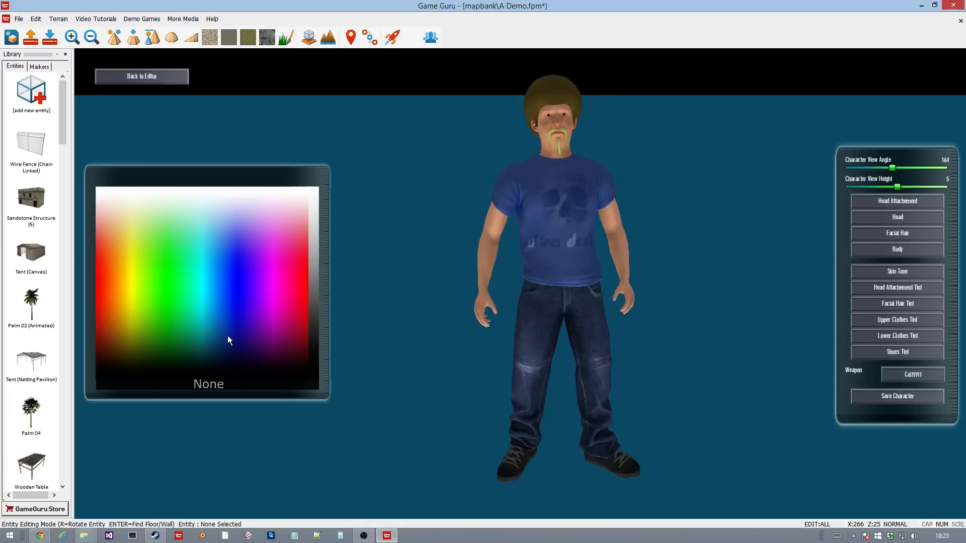
click(227, 335)
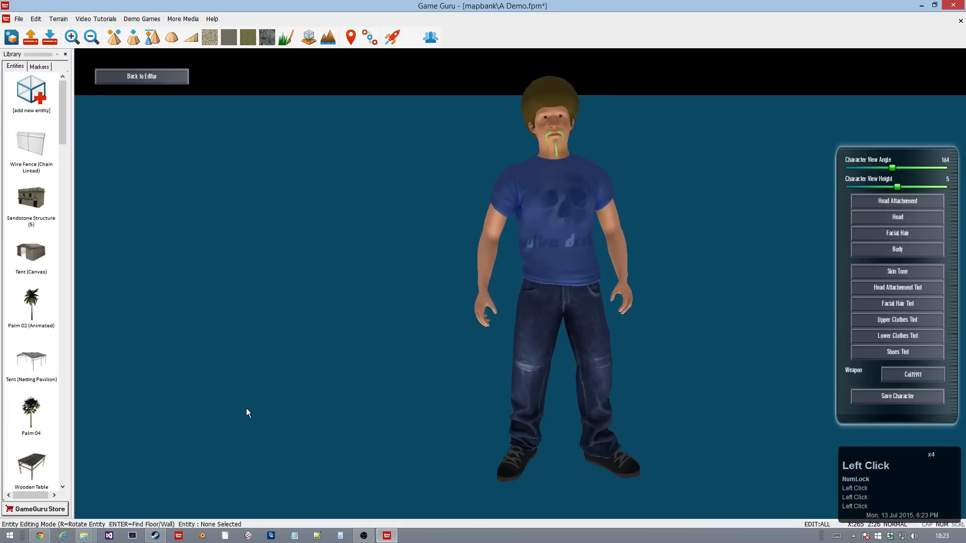
- Tint the character's lower clothes dark indigo and the shoes a very pale grey-cyan
click(876, 337)
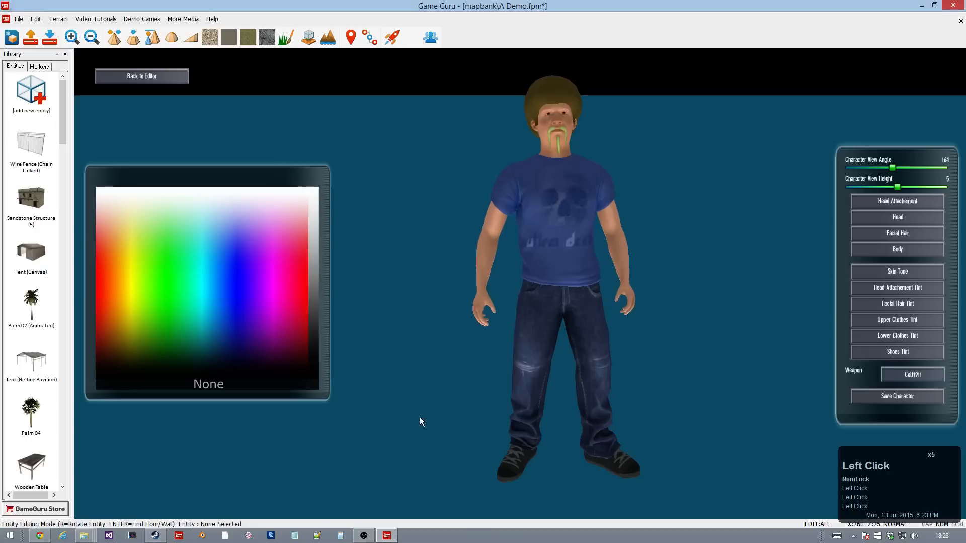
click(251, 354)
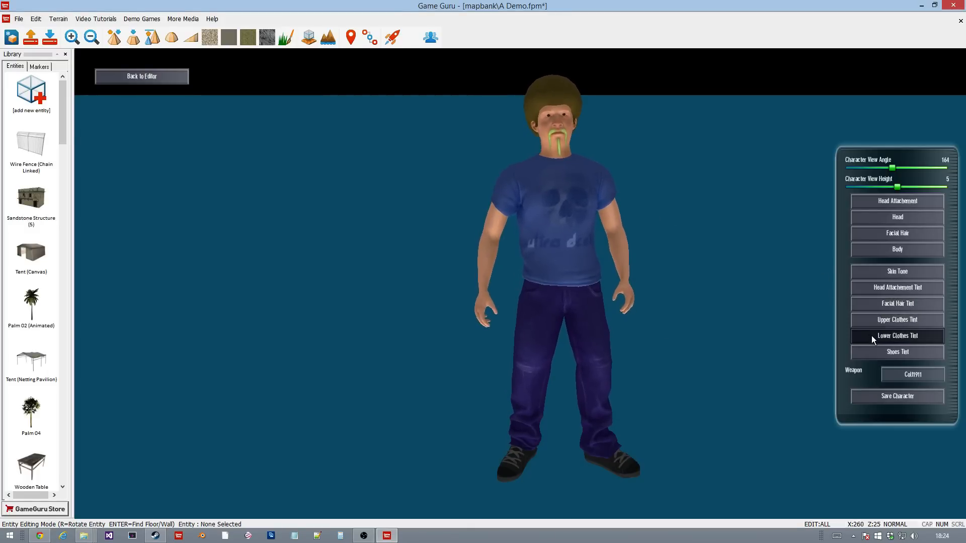
click(901, 352)
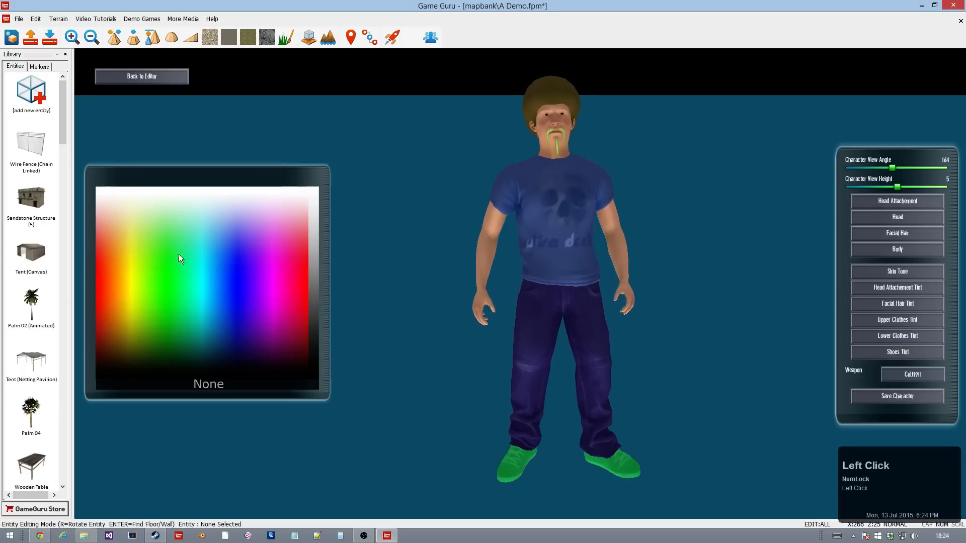
click(201, 207)
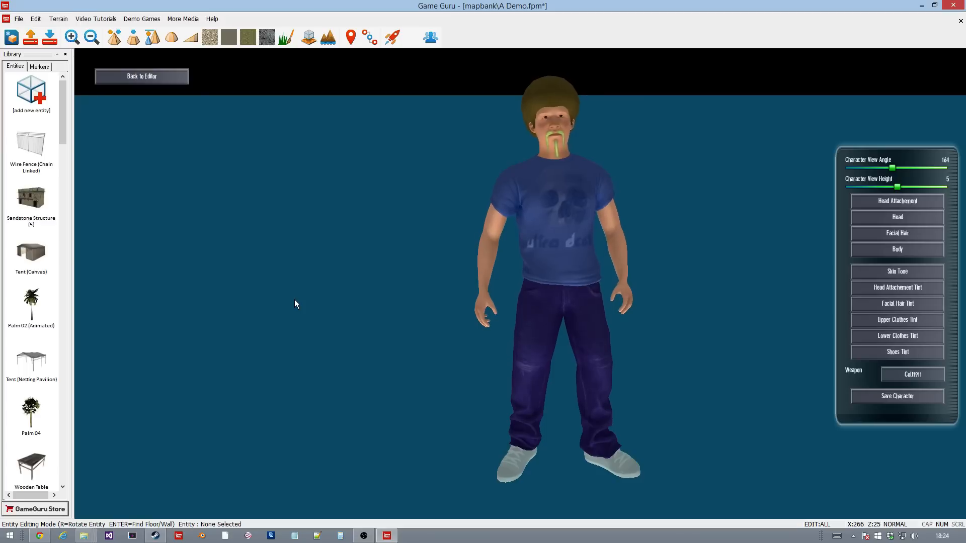
- Set the character's weapon to Magnum357 and turn the character slightly
click(893, 373)
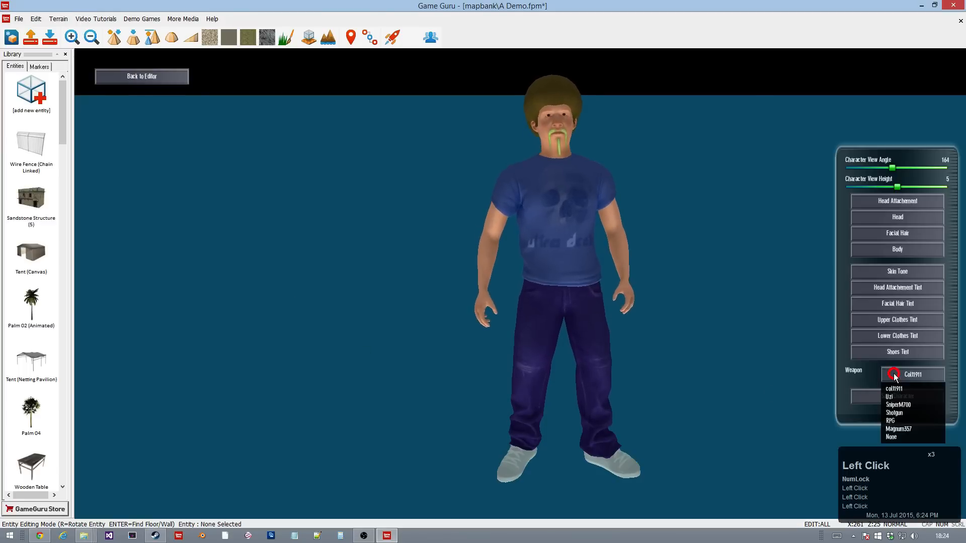
click(911, 428)
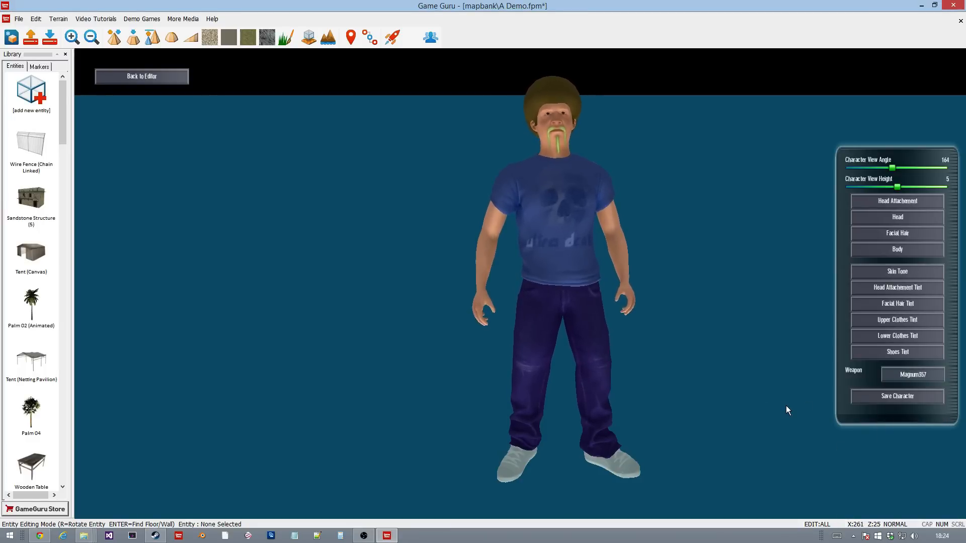
right_drag(550, 246, 507, 265)
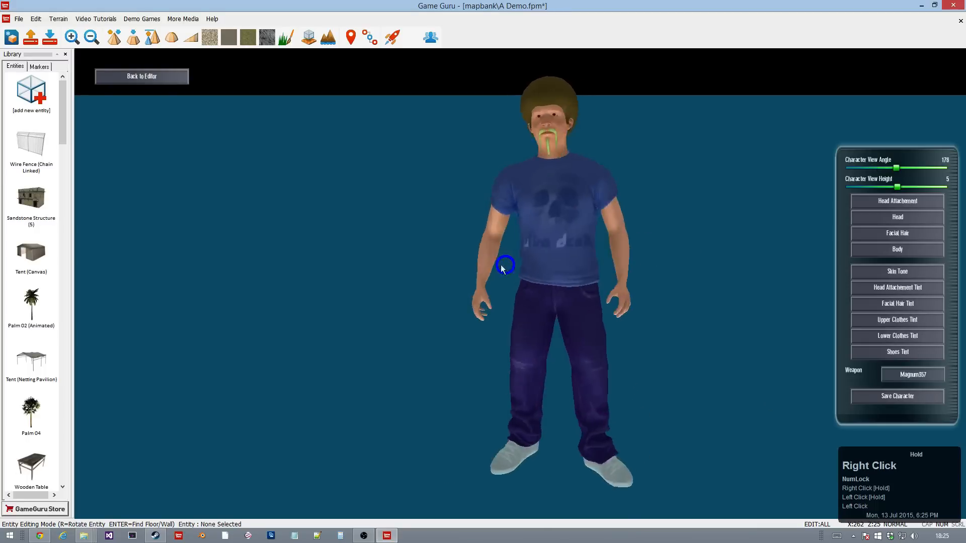
- Save the character as an FPSC entity named Richard in the charactercreator folder
click(901, 397)
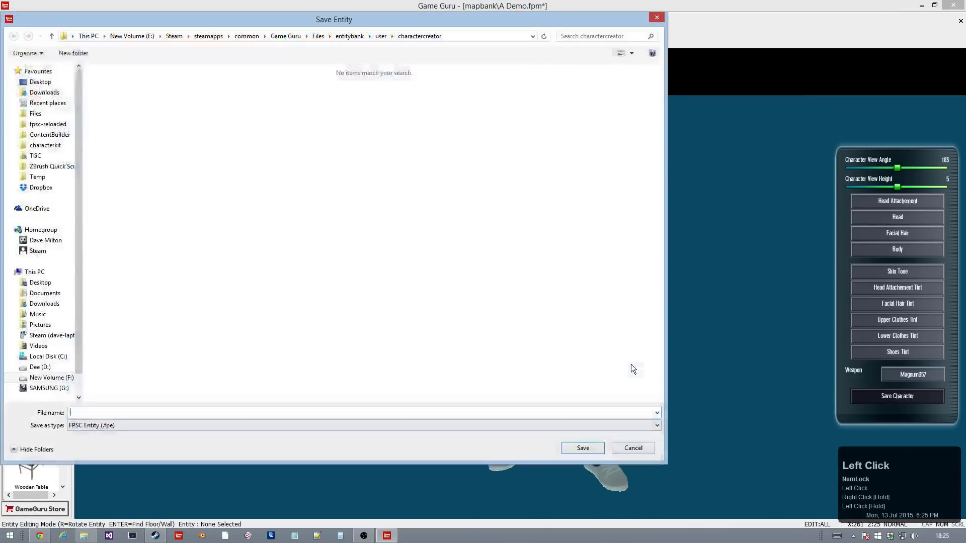
click(174, 412)
click(167, 412)
text(Richard)
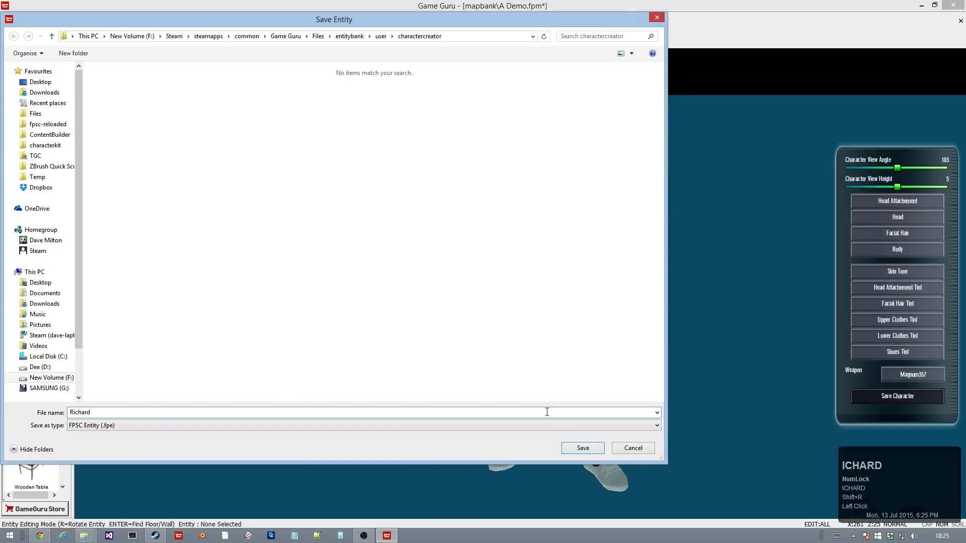
click(573, 447)
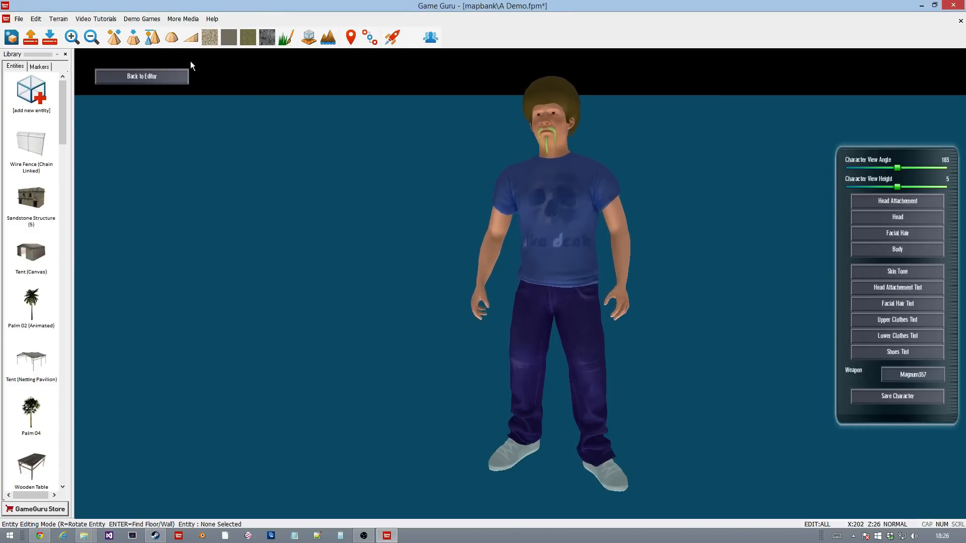
- Return to the level editor and add the Richard entity from the entity library's user charactercreator folder
click(153, 79)
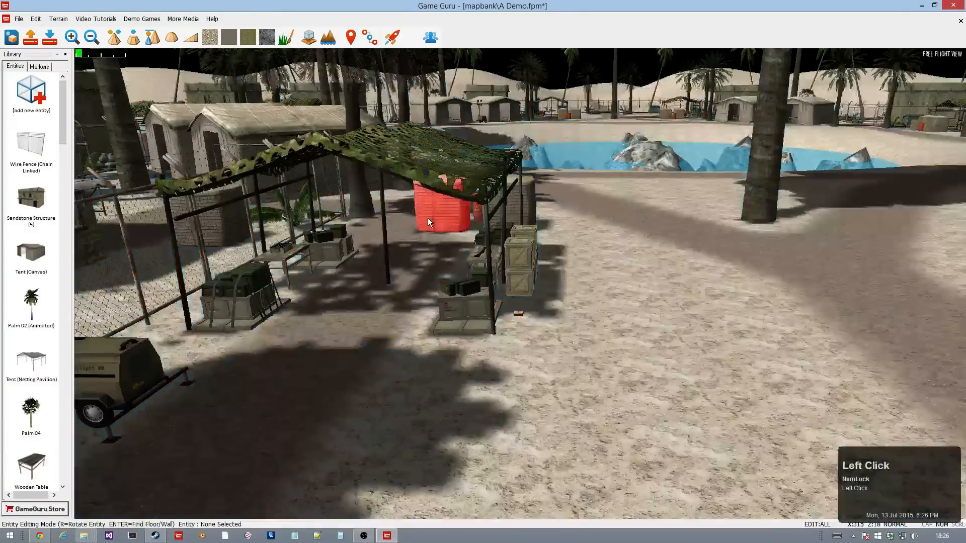
right_drag(396, 402, 254, 122)
click(30, 91)
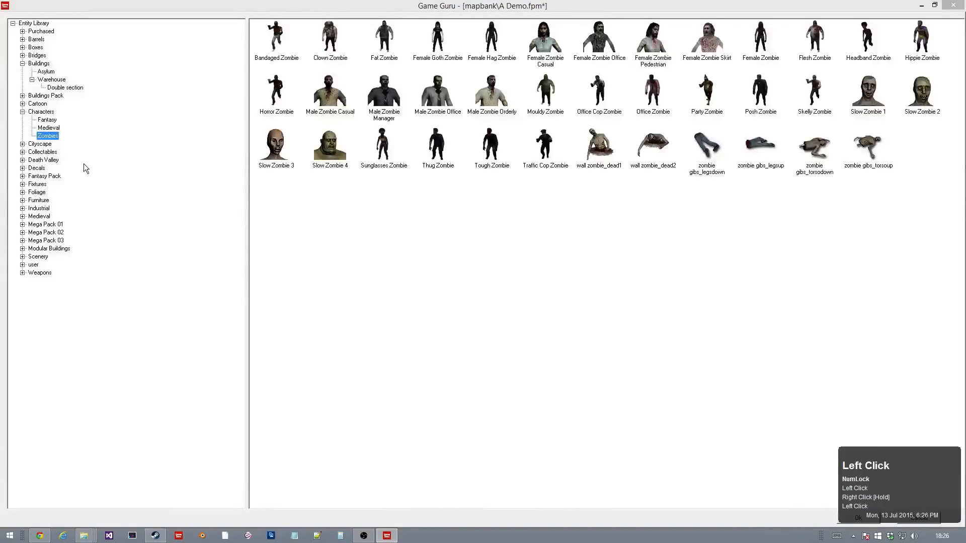
click(41, 112)
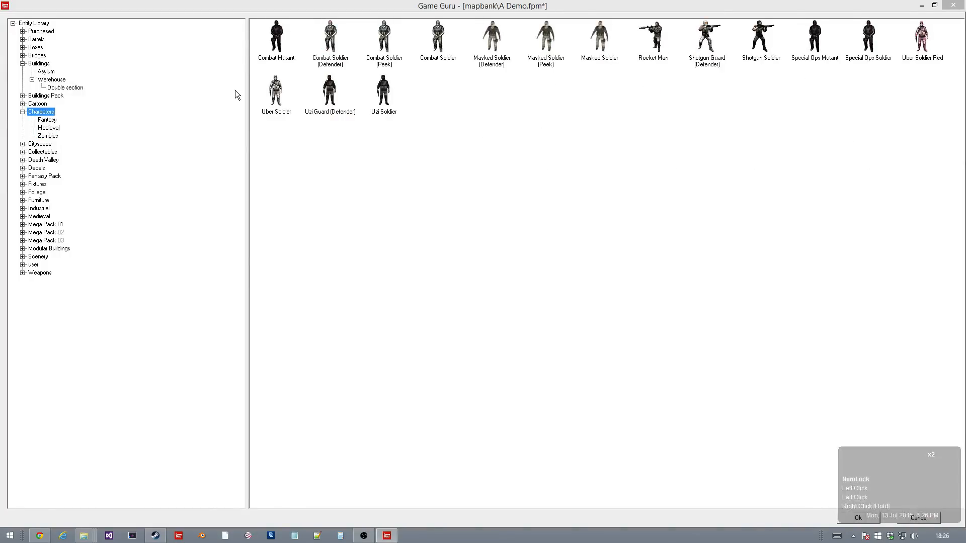
click(34, 266)
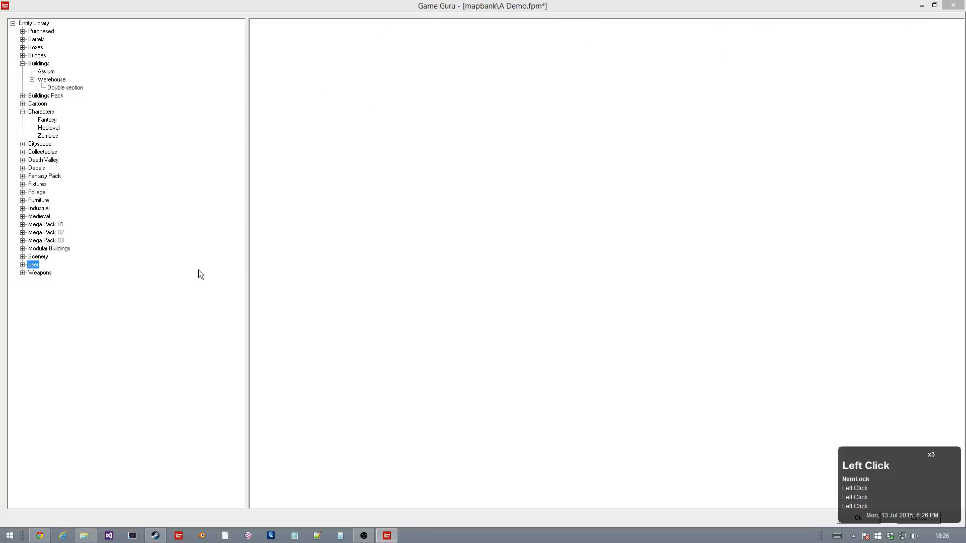
click(23, 264)
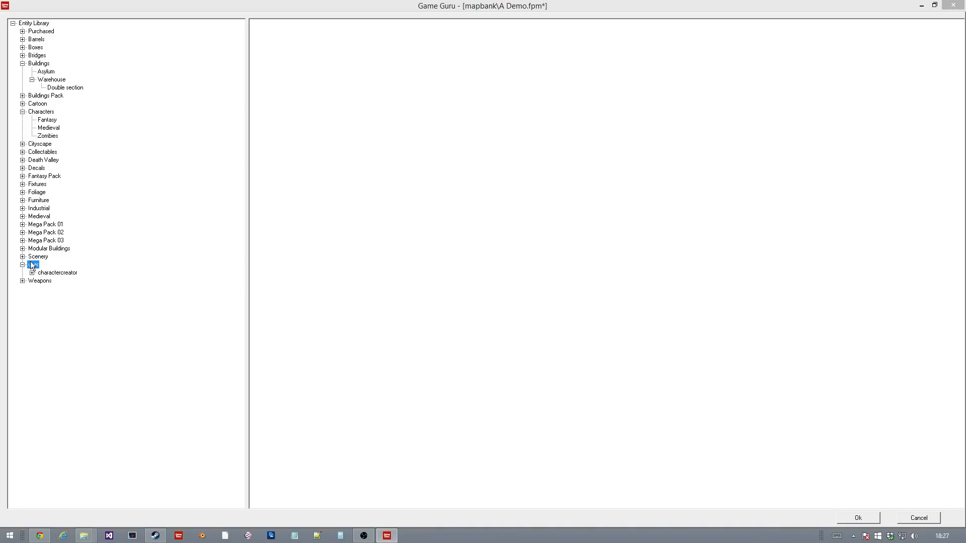
click(54, 273)
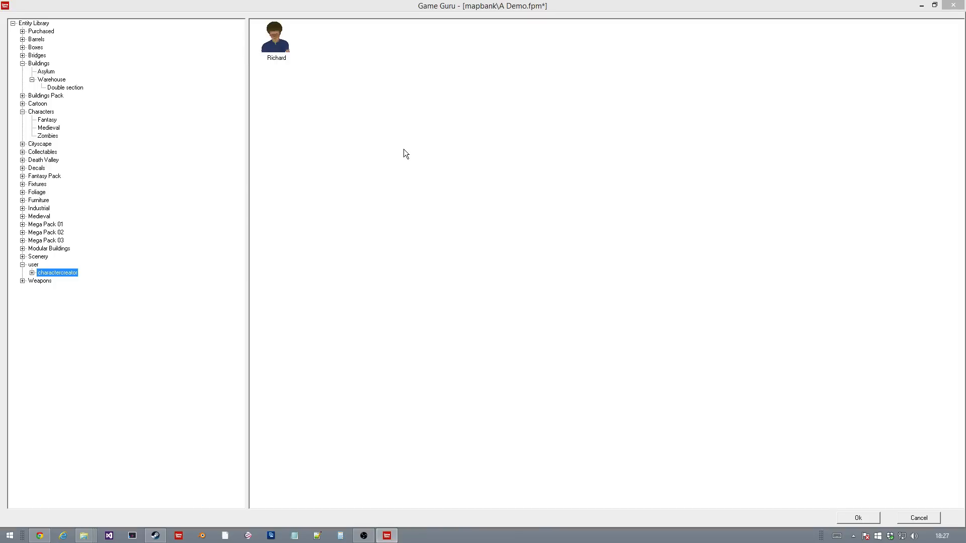
double_click(281, 57)
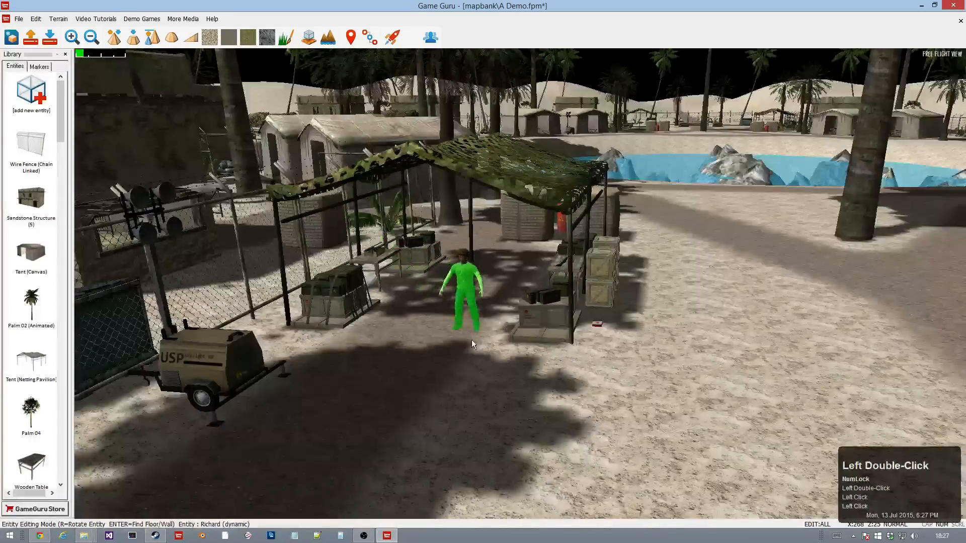
- Place one Richard entity in front of the netting pavilion and a second one on the open sand beside it
click(470, 347)
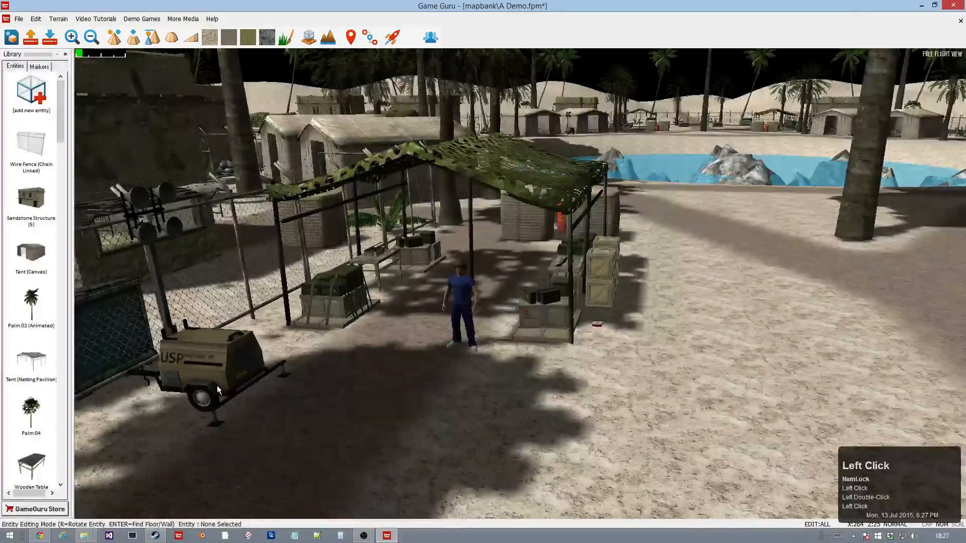
drag(61, 138, 46, 478)
click(40, 473)
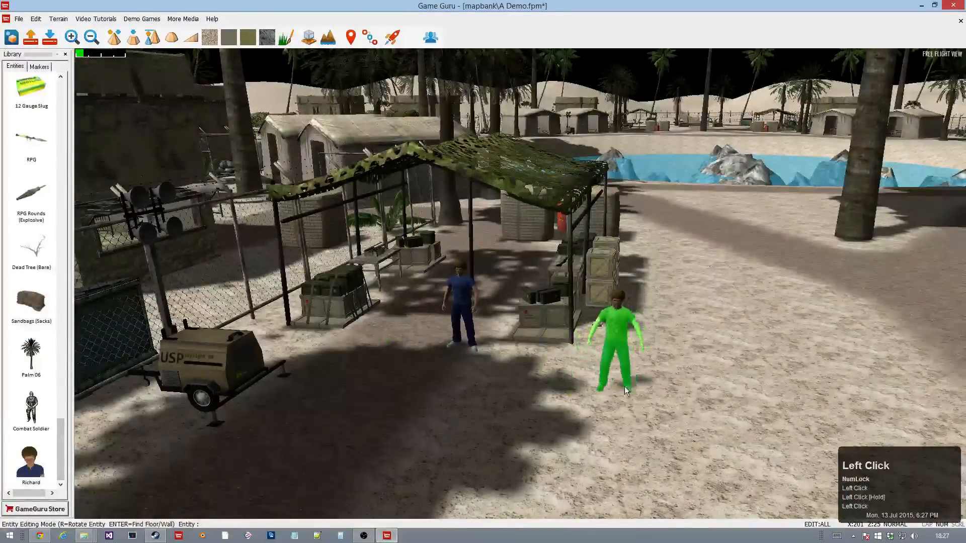
click(648, 364)
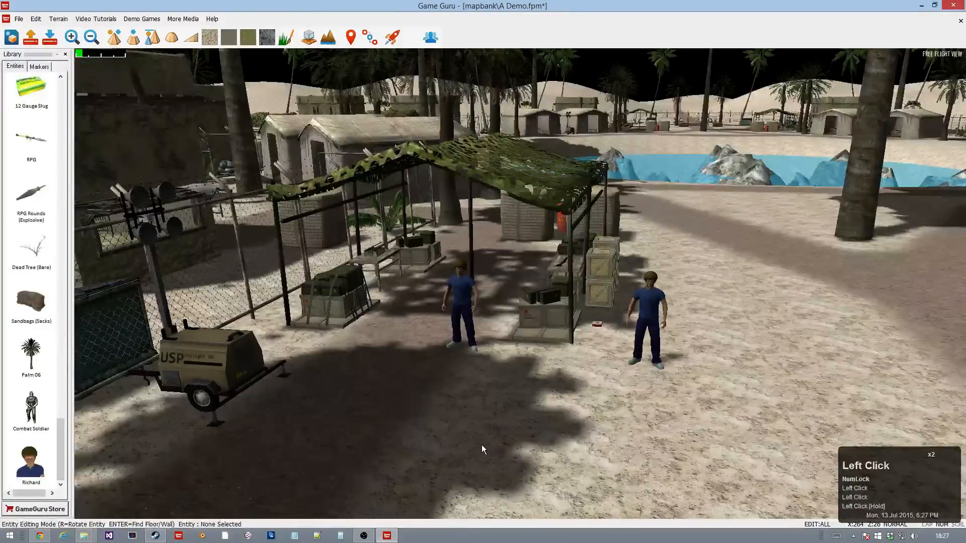
- Start a test game of the level and collect the Colt 1911 from the wooden table
right_drag(412, 341, 11, 321)
right_drag(483, 293, 162, 121)
key(a)
key(s)
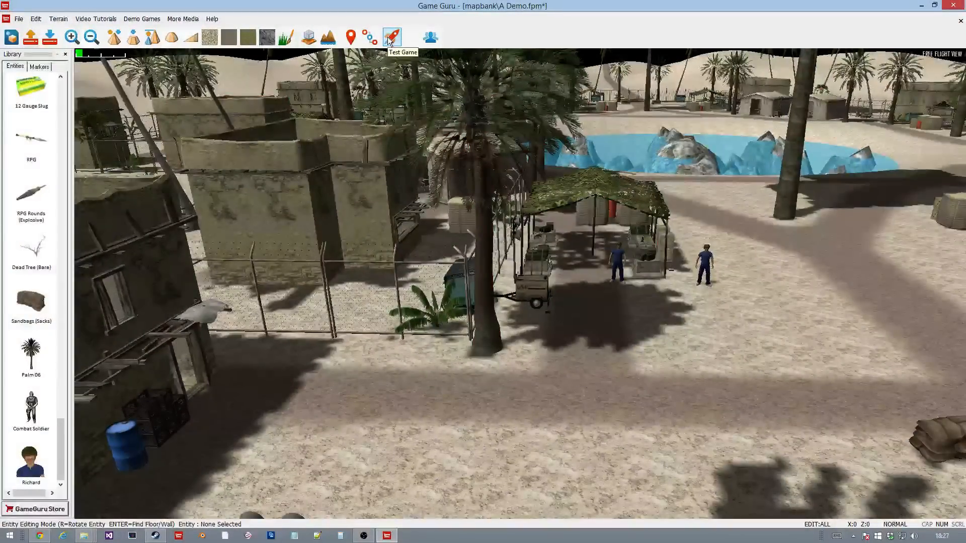
click(390, 41)
key(KP_8)
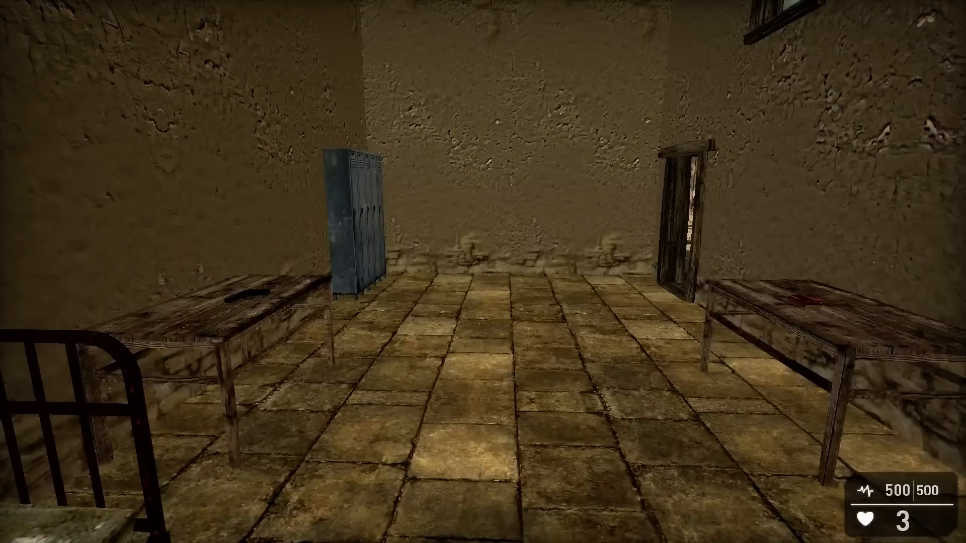
key(w)
key(a)
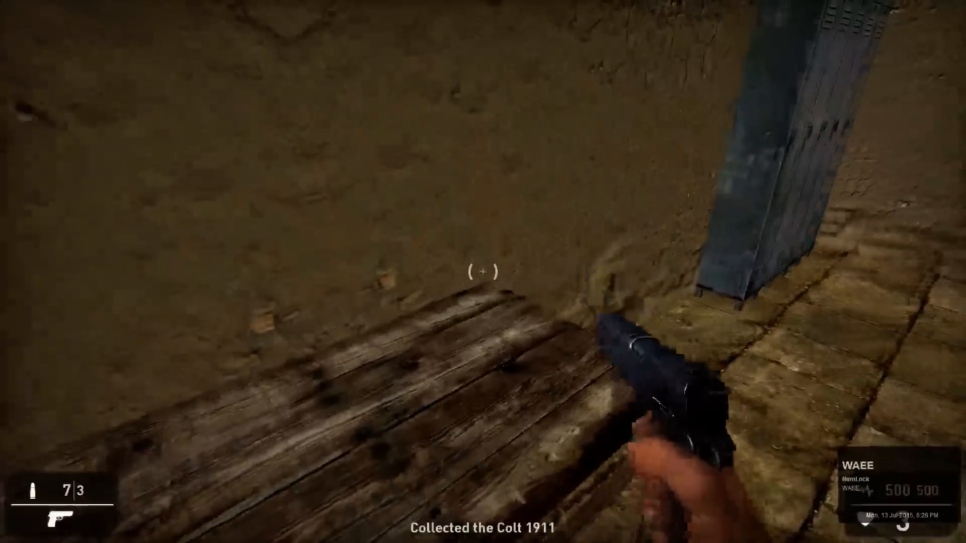
- Walk out to the netting pavilion, shoot both Richard characters, and end the test game
key(w)
key(a)
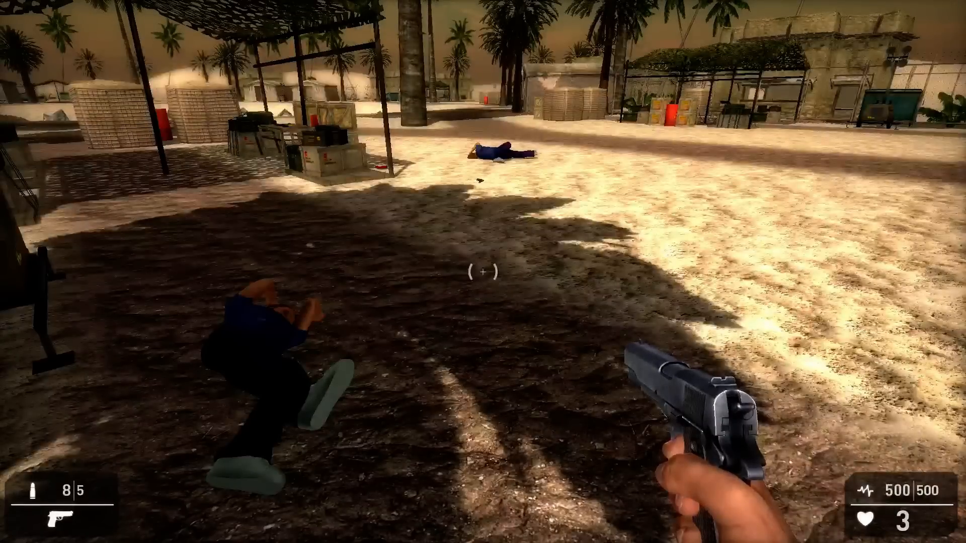
key(KP_4)
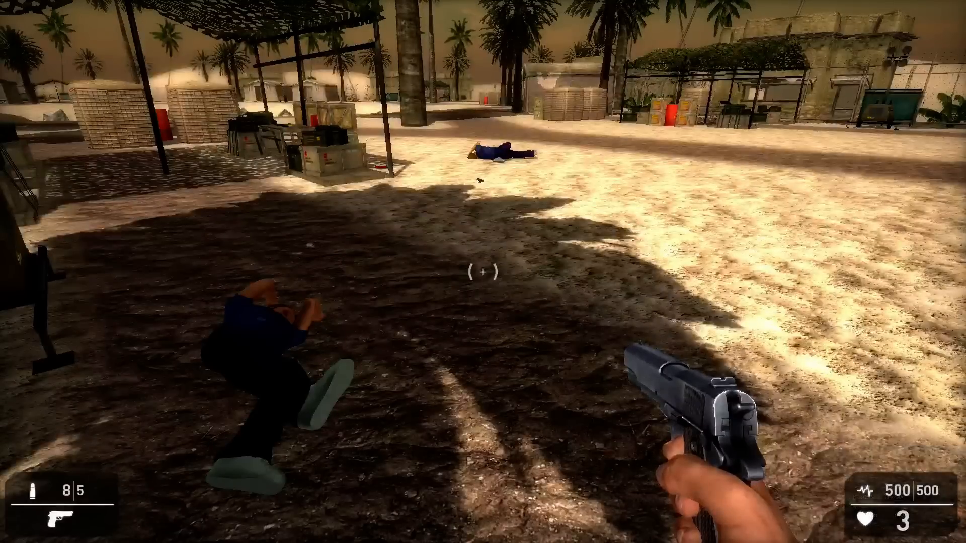
key(Escape)
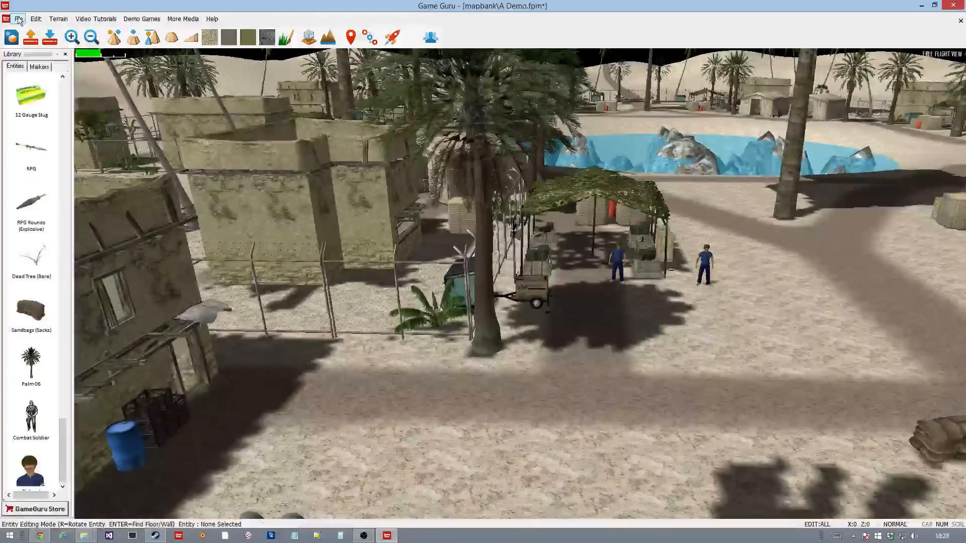
- Open the Character Creator again and give the new character a female head with pigtail hair
click(19, 19)
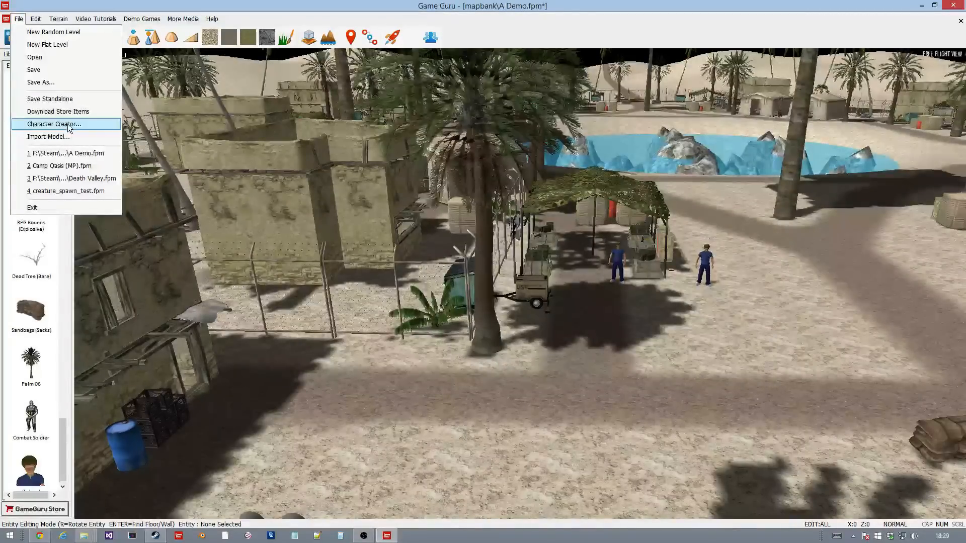
click(67, 123)
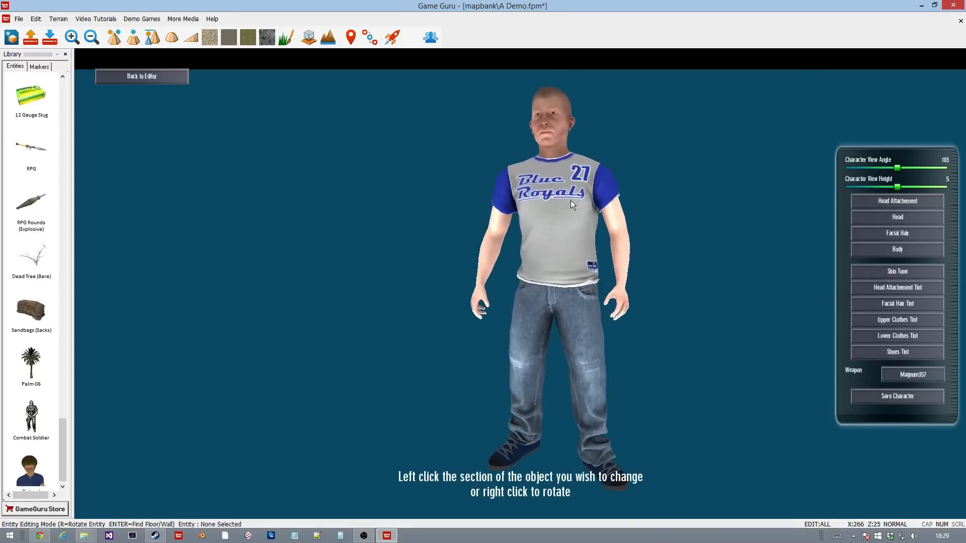
click(877, 214)
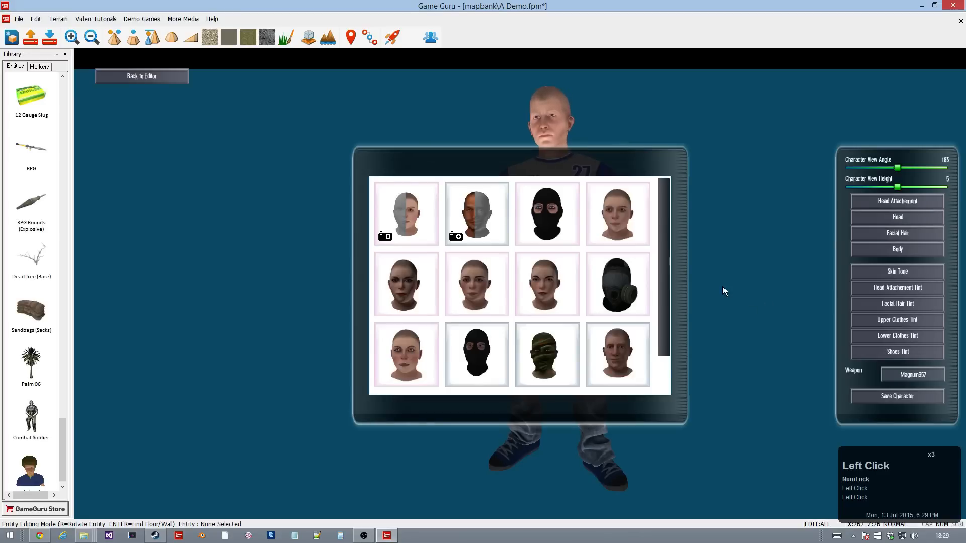
click(542, 287)
click(872, 208)
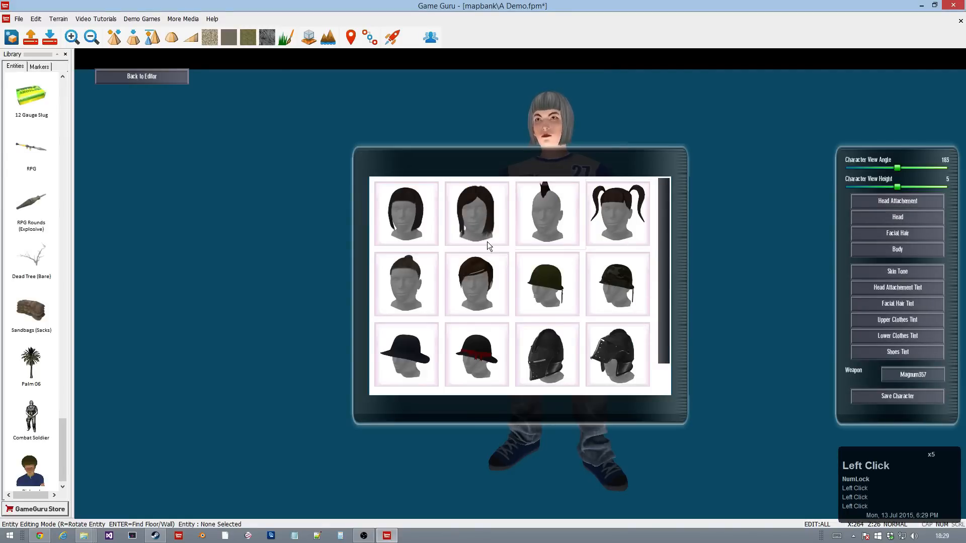
click(617, 227)
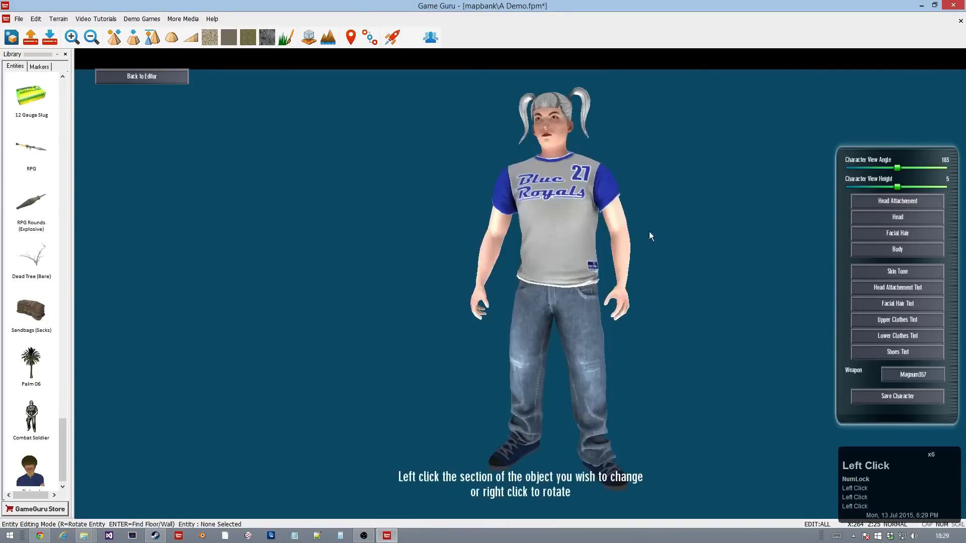
- Give the character the female body with the white-to-magenta T-shirt and black trousers, and a medium brown skin tone
click(883, 251)
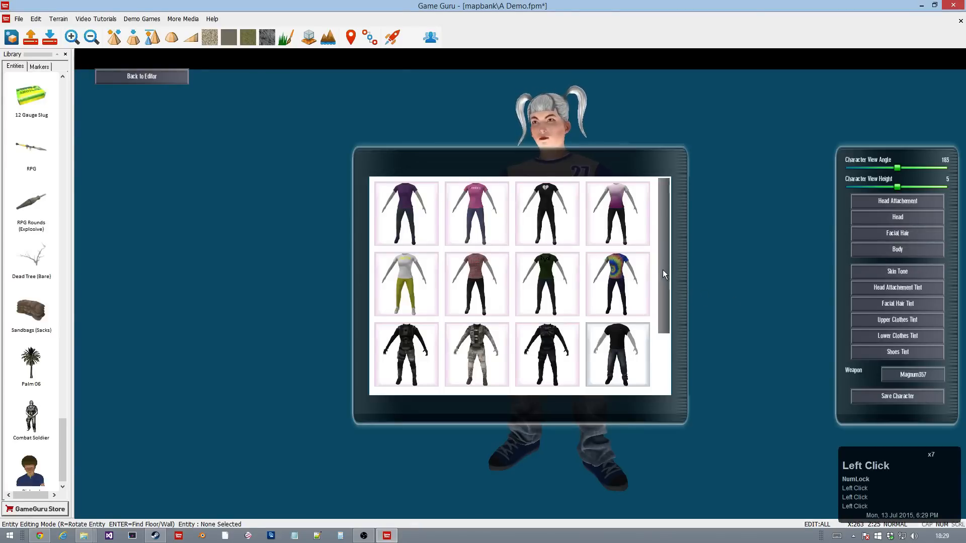
click(639, 282)
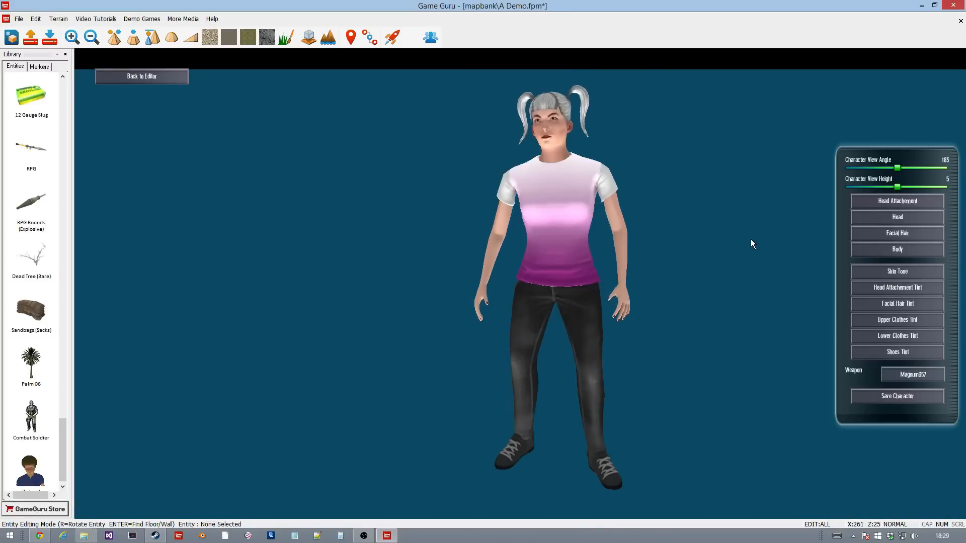
click(875, 271)
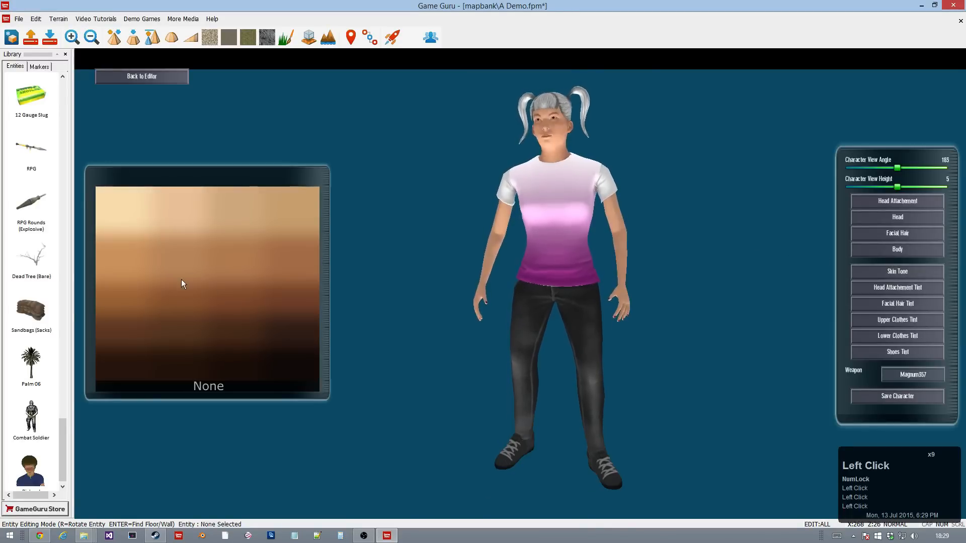
click(181, 314)
- Tint the character's pigtail hair cyan
click(870, 287)
click(250, 303)
drag(249, 307, 197, 313)
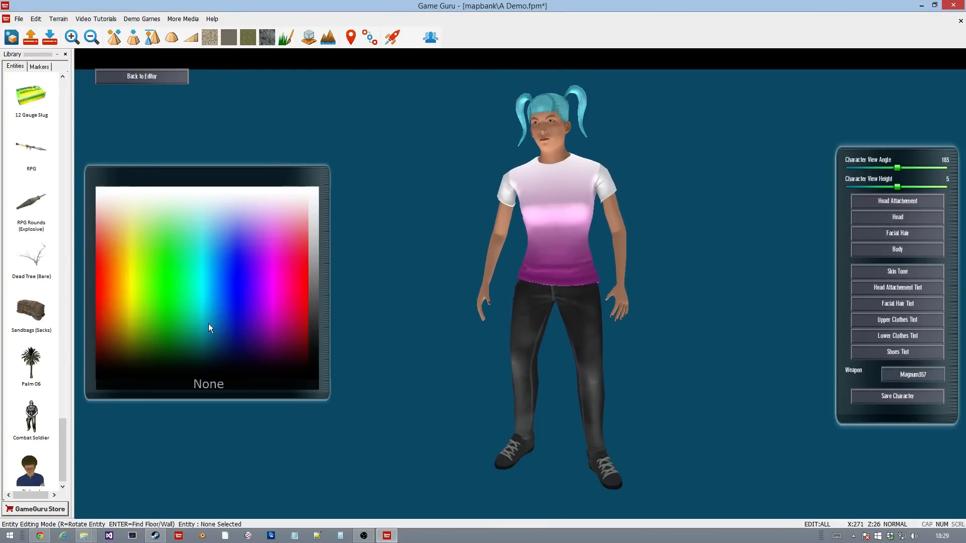
click(208, 324)
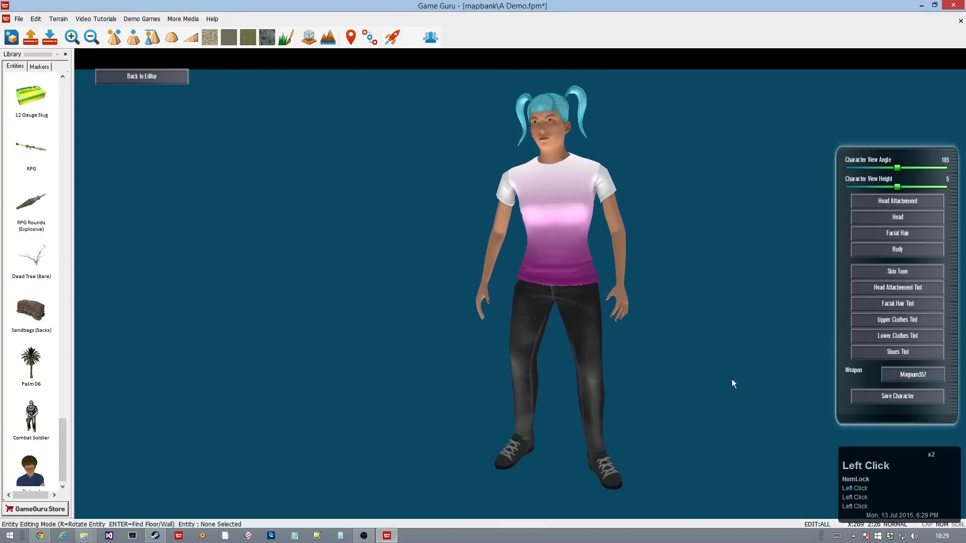
- Tint the character's lower clothes teal and the shoes dark crimson
click(895, 319)
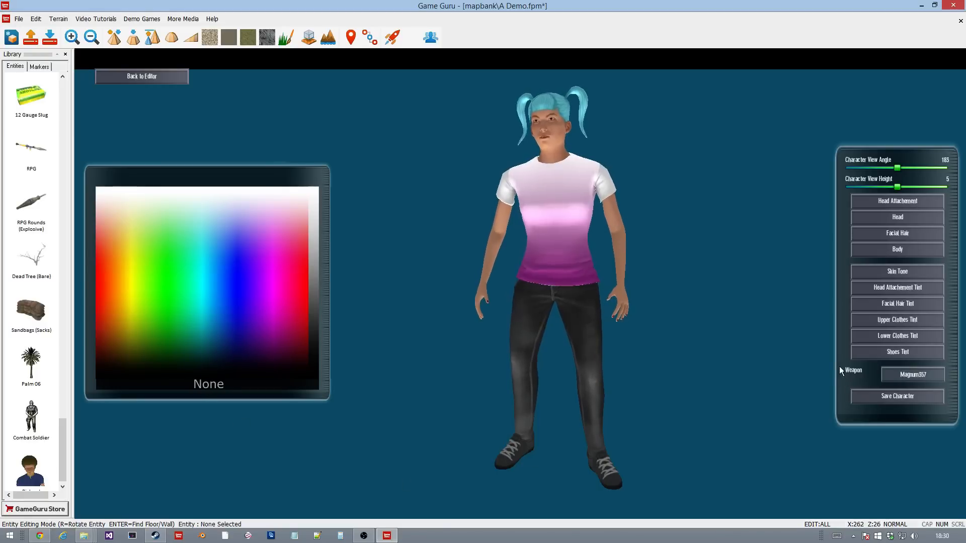
click(874, 340)
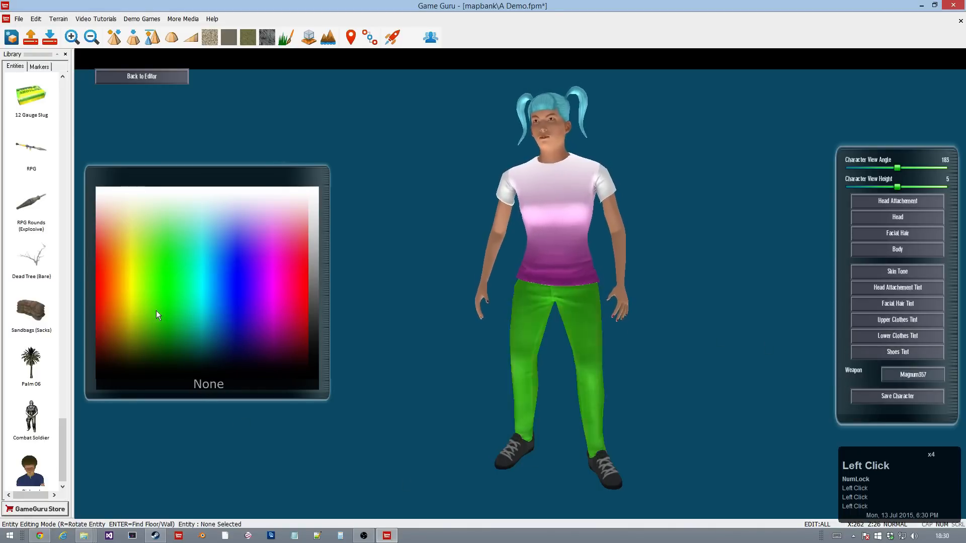
click(201, 321)
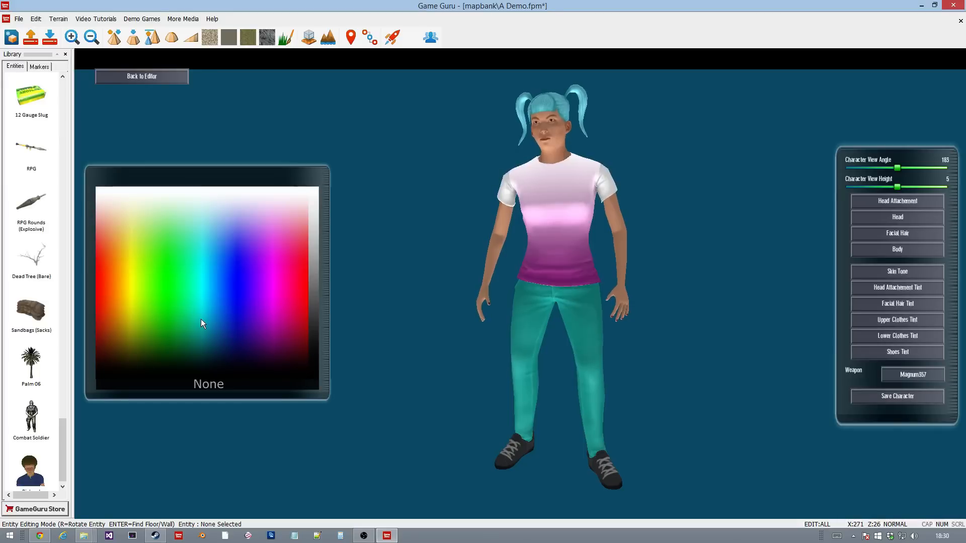
click(863, 353)
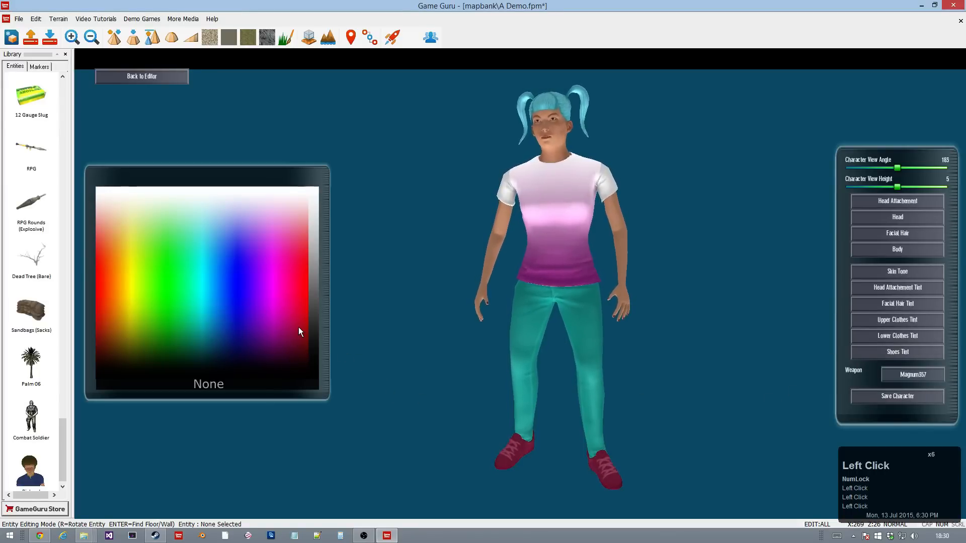
click(297, 327)
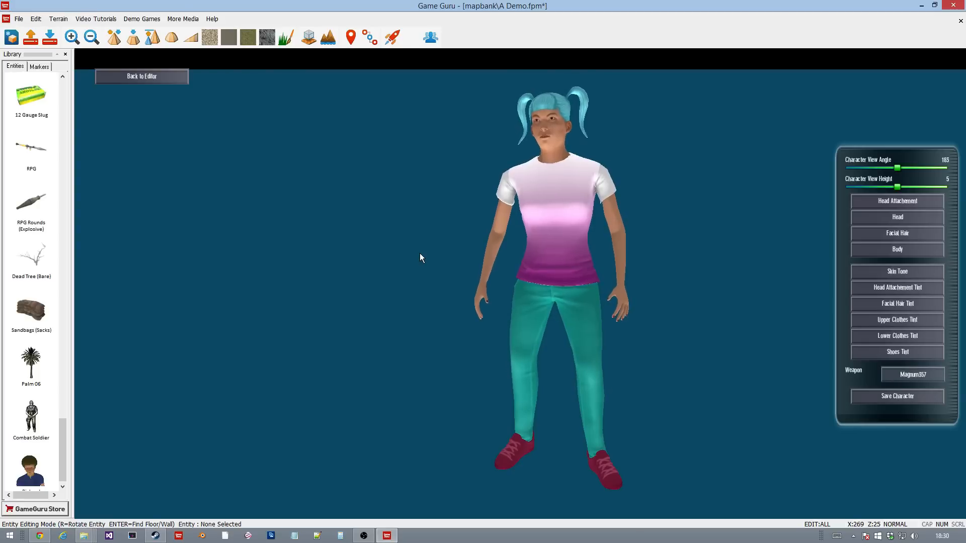
- Set the character's weapon to RPG and turn the character to a view angle of about 177
right_drag(587, 224, 591, 280)
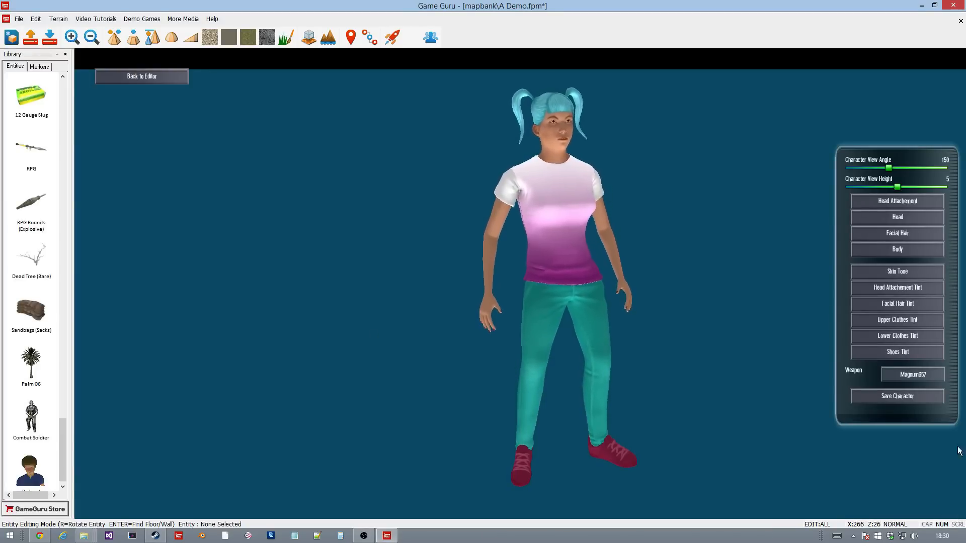
click(888, 379)
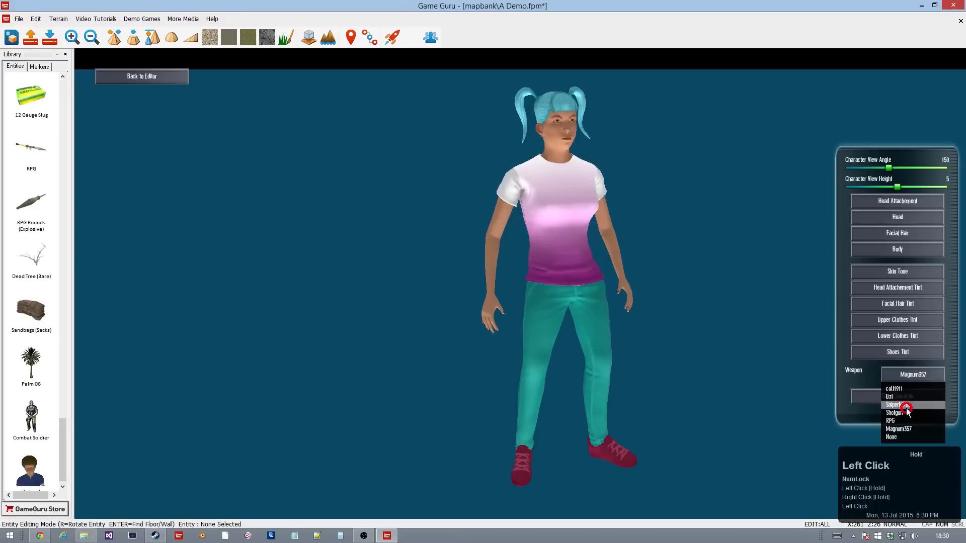
click(897, 421)
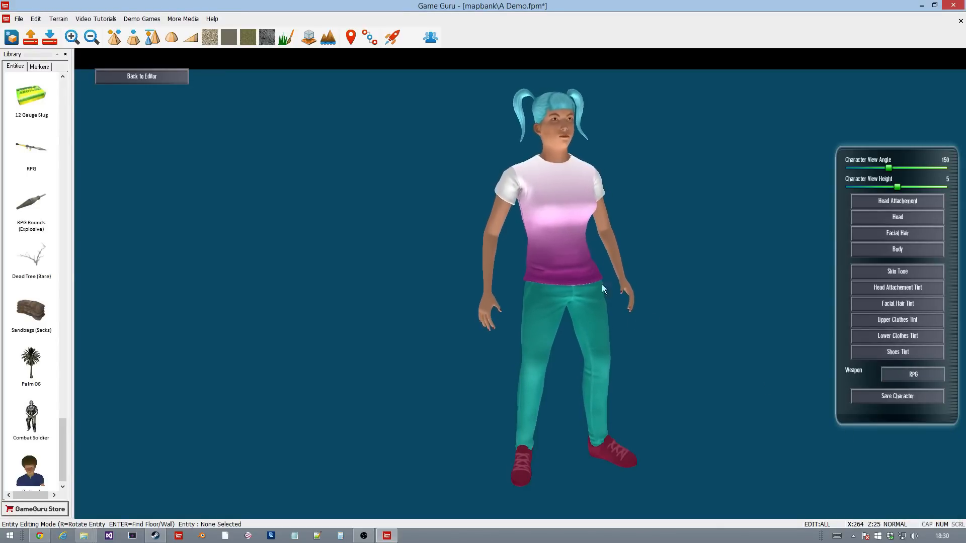
right_drag(569, 241, 355, 248)
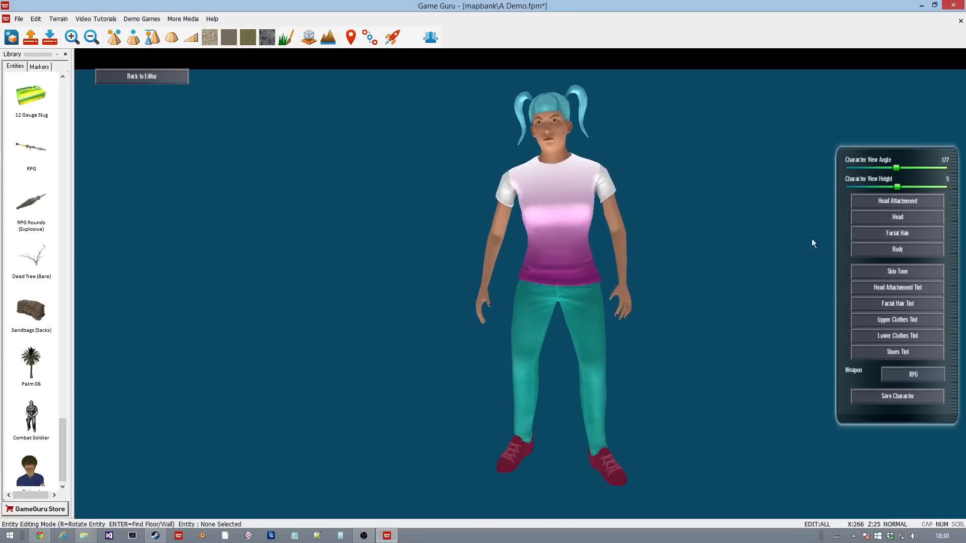
- Switch the body to the male tactical vest outfit with camouflage trousers and add the long full beard
click(897, 249)
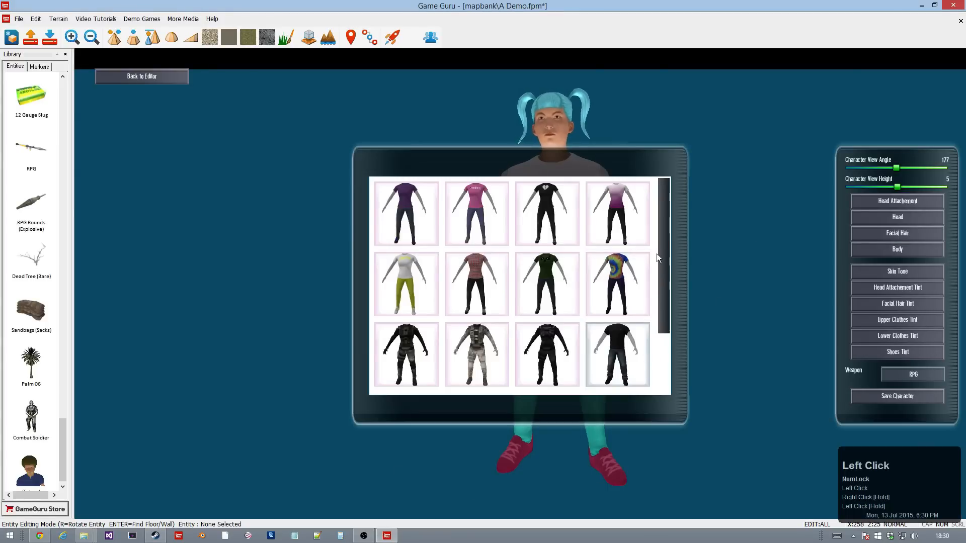
drag(662, 258, 668, 327)
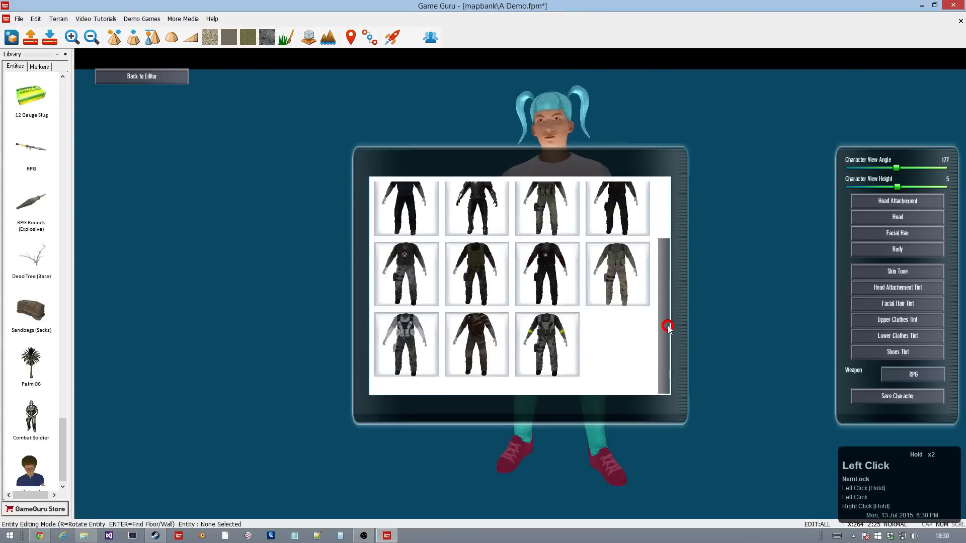
click(405, 346)
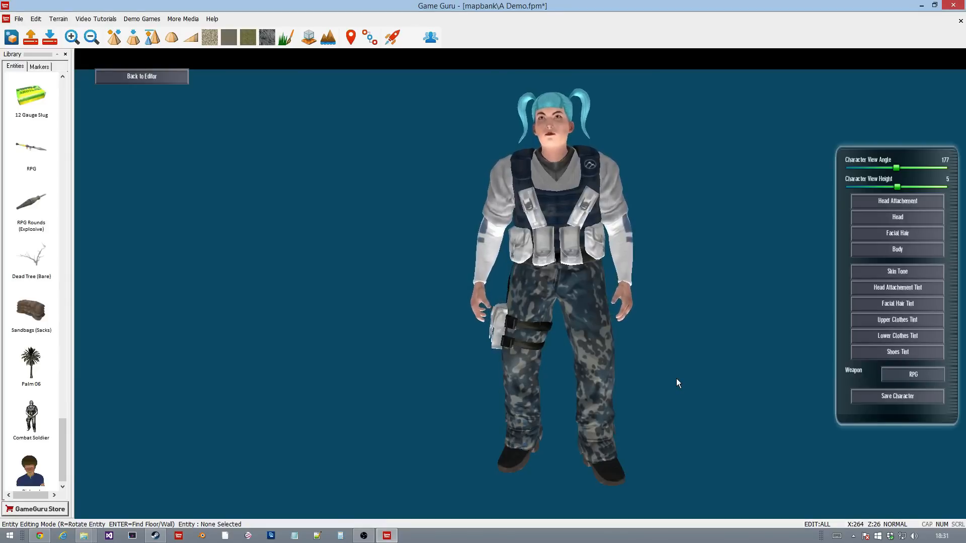
click(880, 233)
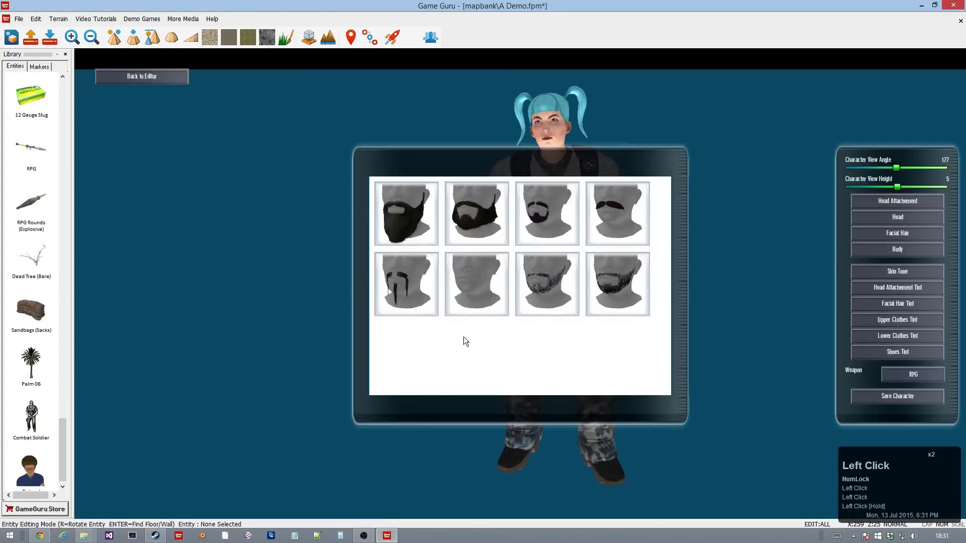
click(433, 233)
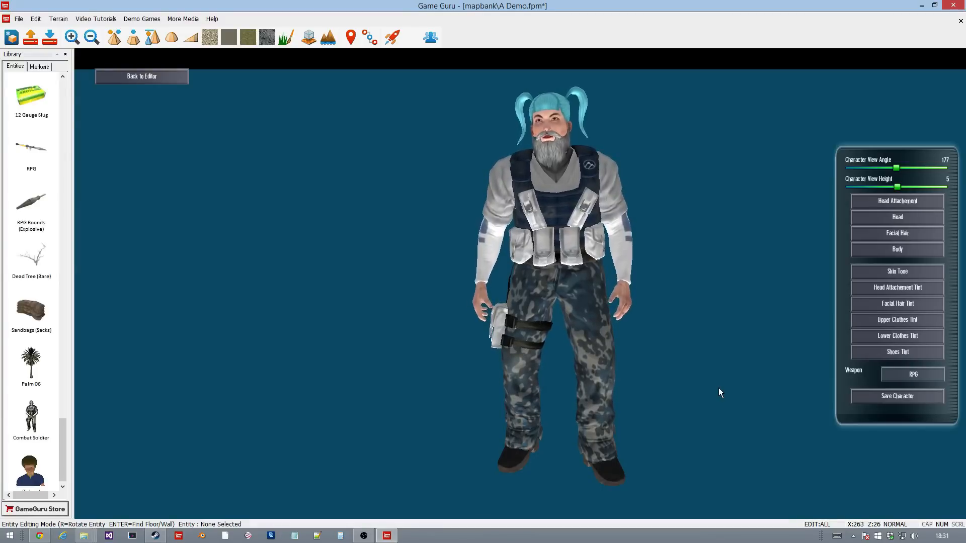
key(KP_2)
key(KP_0)
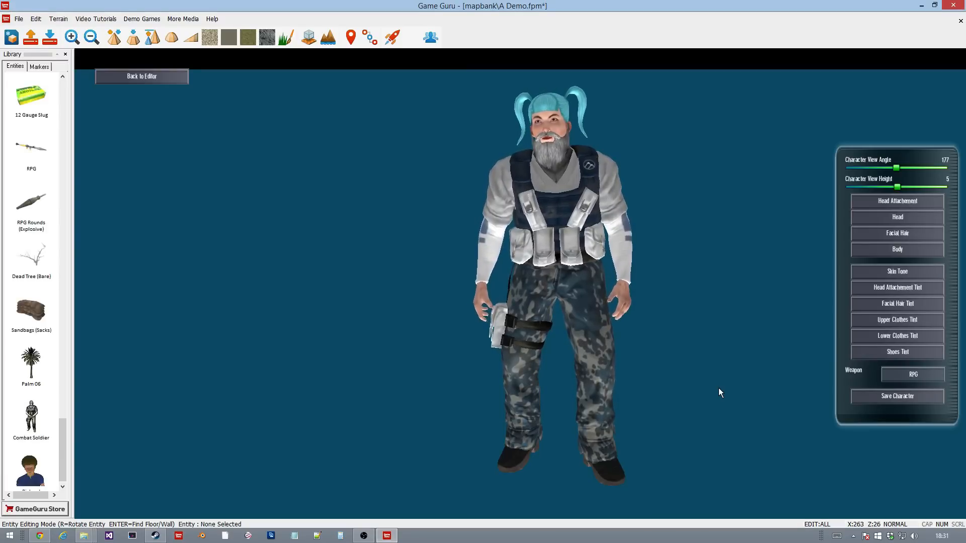
- Give the character the bald male head in the third row and clear its head attachment and facial hair
click(880, 215)
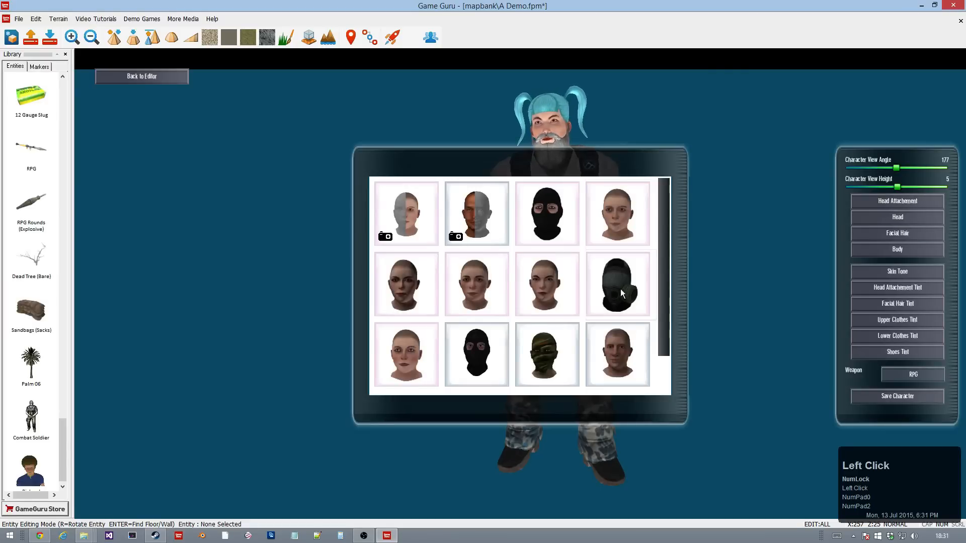
click(627, 348)
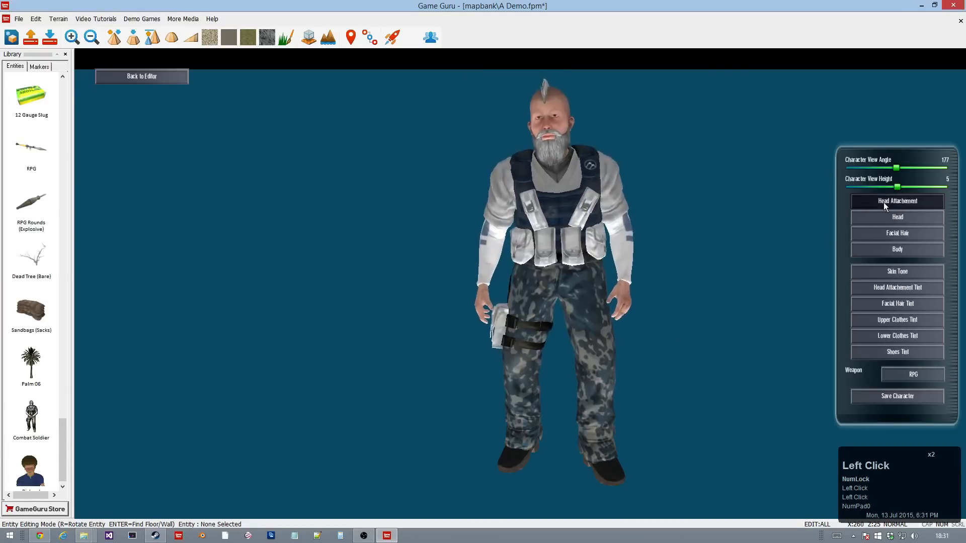
click(883, 203)
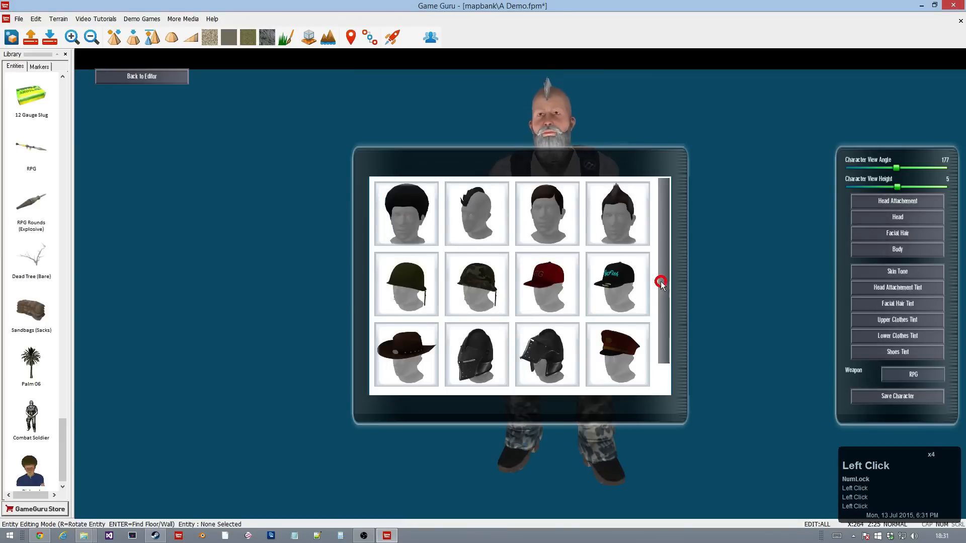
drag(660, 281, 592, 334)
click(617, 261)
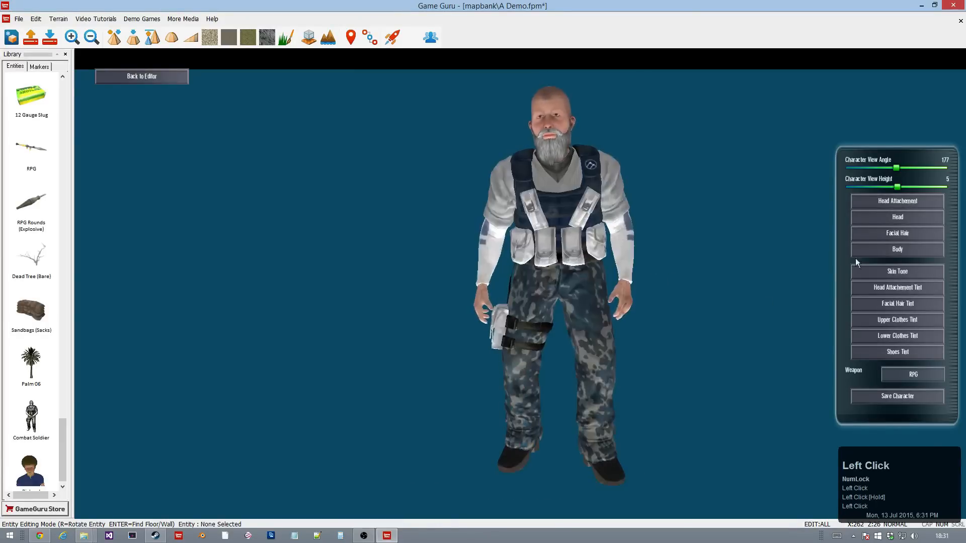
click(881, 234)
click(492, 312)
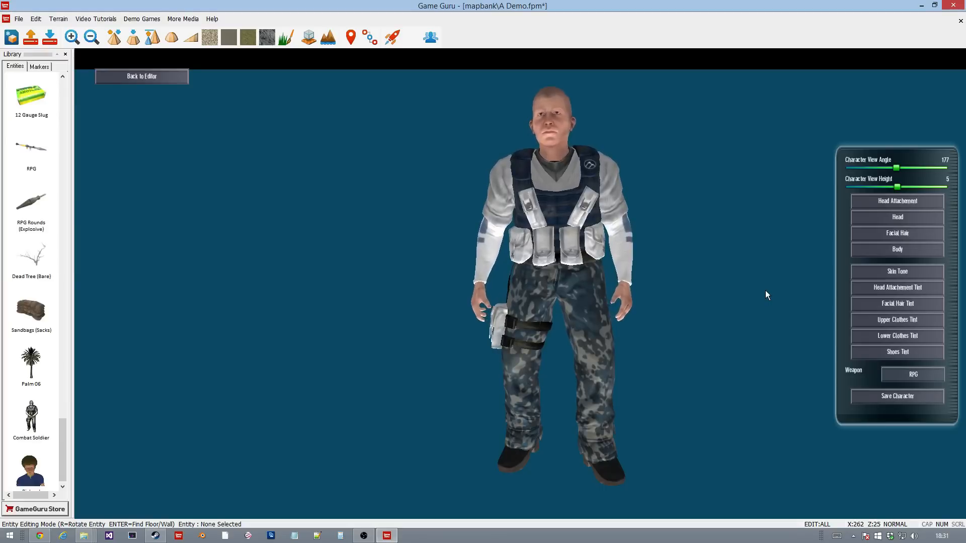
- Start a custom male head from a photo, loading lee.jpg from the Faces folder on the Desktop
click(887, 220)
drag(663, 237, 699, 210)
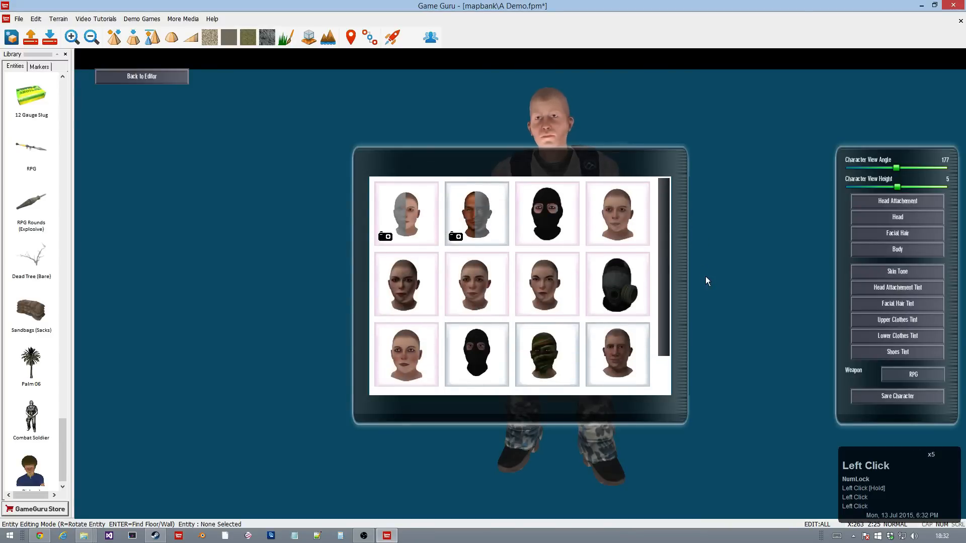
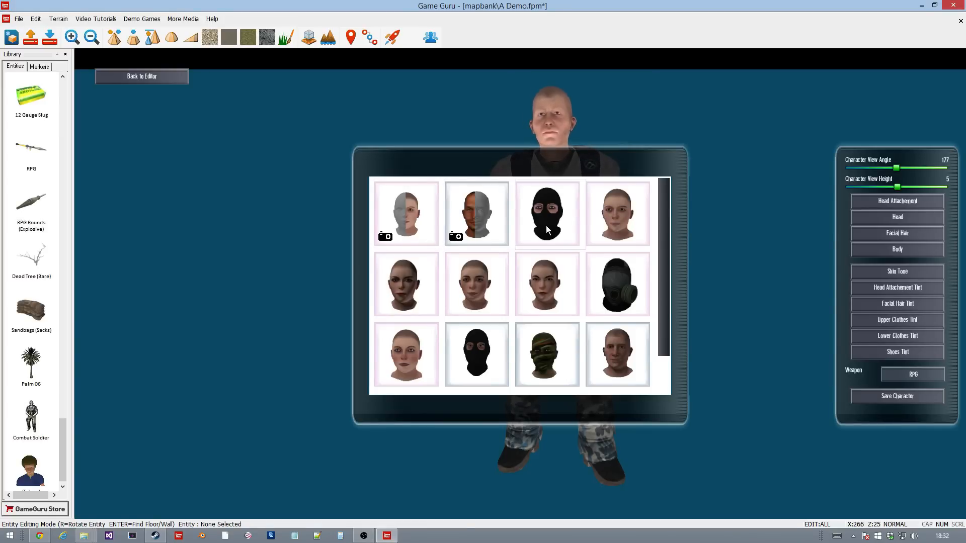
click(486, 212)
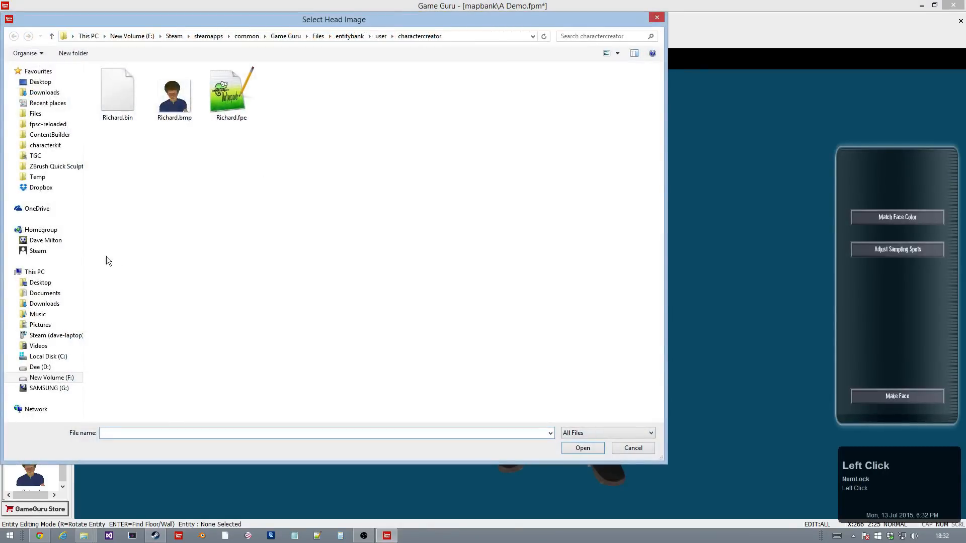
click(56, 283)
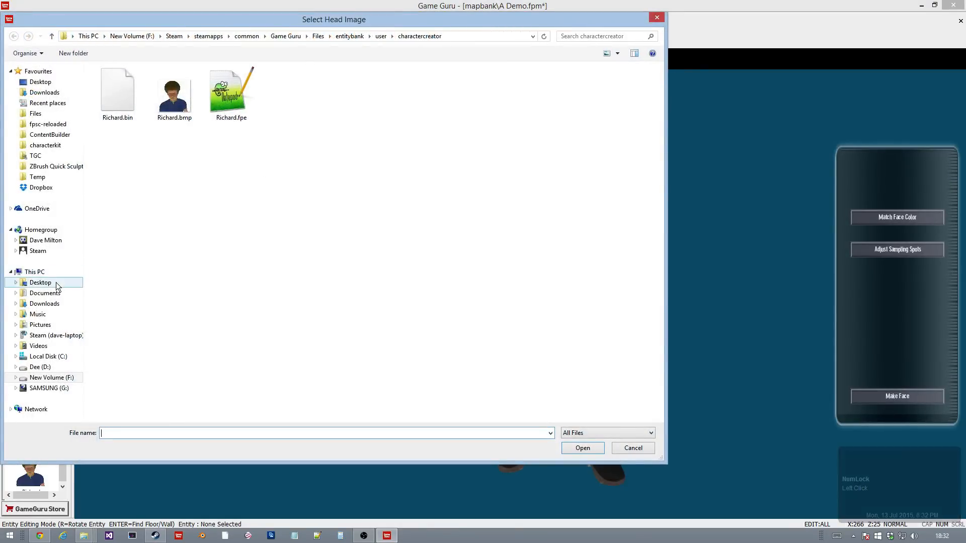
double_click(171, 95)
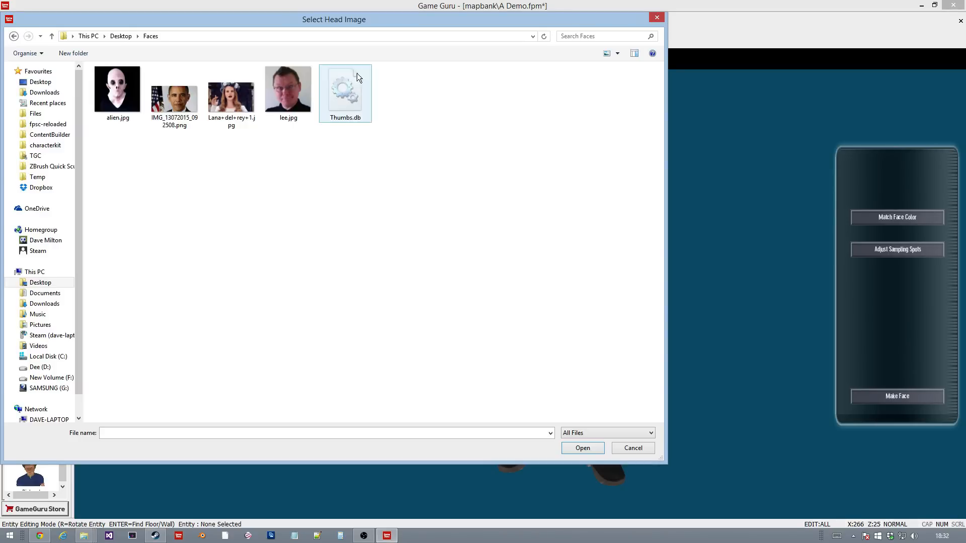
click(291, 98)
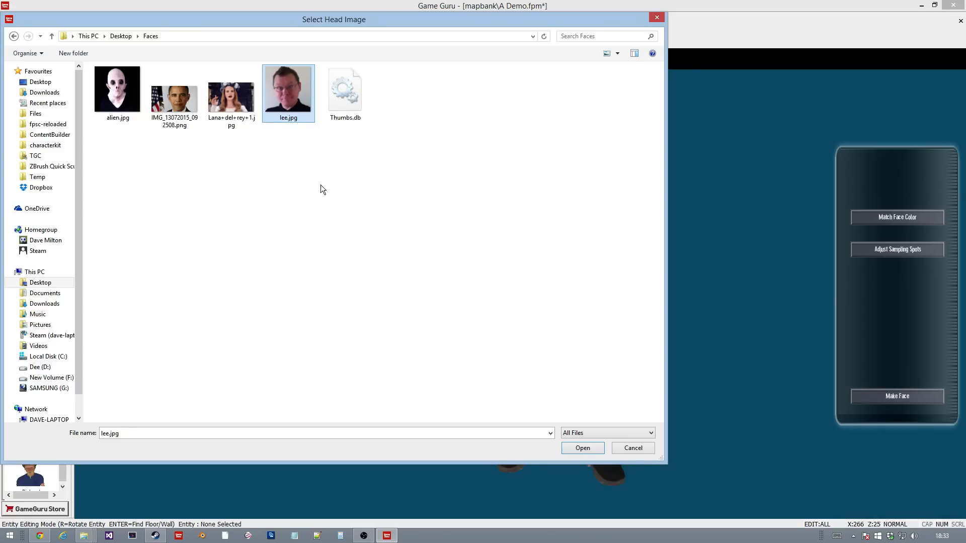
double_click(270, 75)
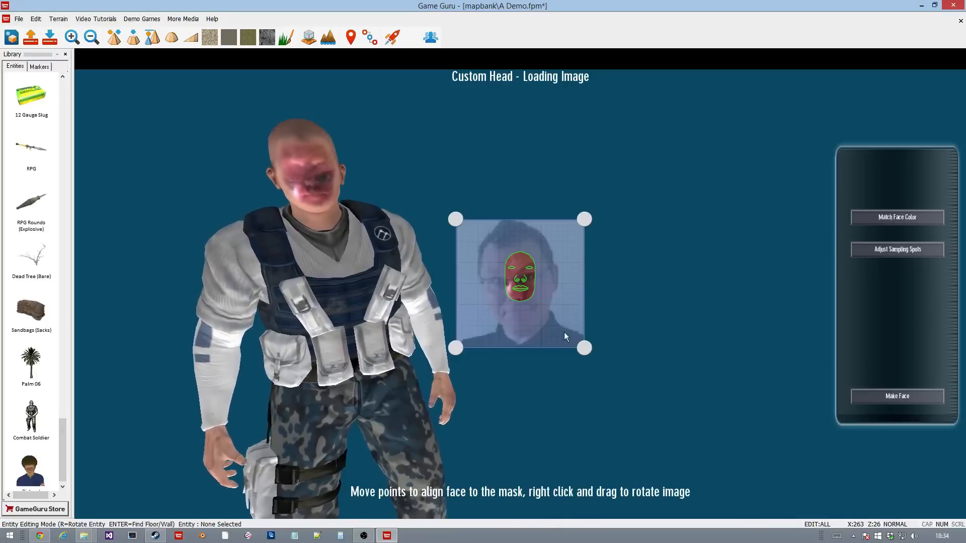
- Rotate the photo slightly clockwise and shrink it with its corner points so the eyes, nose and mouth align with the mask
right_drag(538, 328, 534, 330)
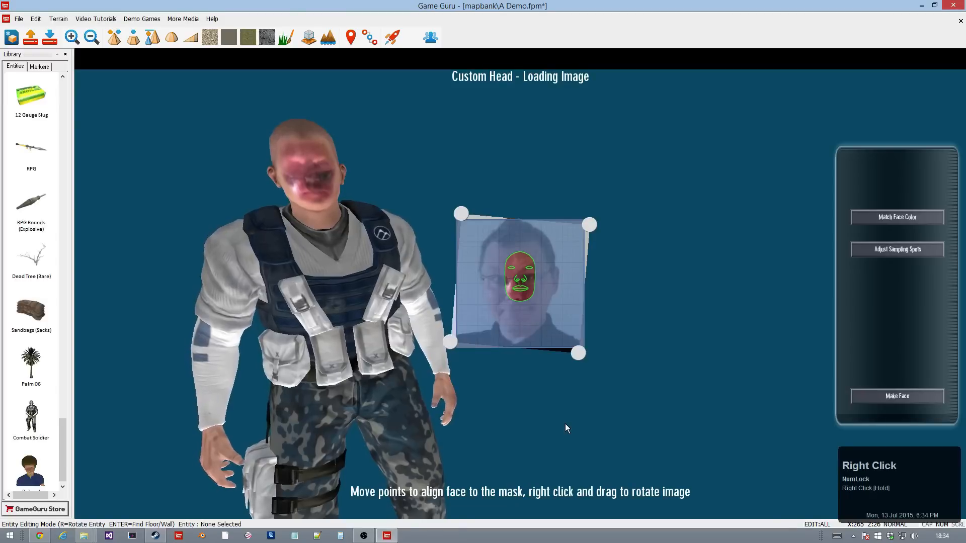
drag(461, 214, 482, 196)
drag(578, 353, 566, 325)
drag(481, 198, 484, 218)
drag(575, 227, 569, 227)
drag(475, 320, 476, 313)
drag(487, 219, 487, 222)
key(KP_4)
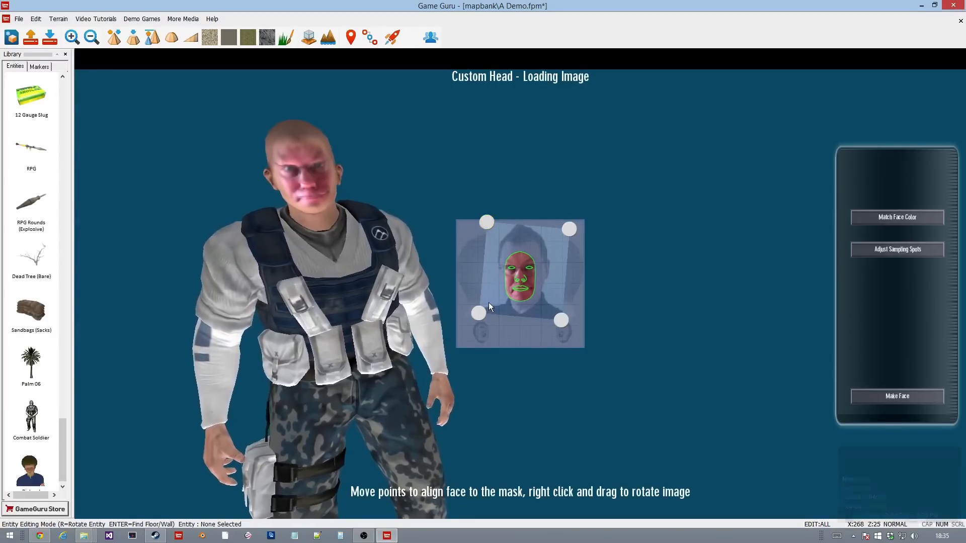
drag(481, 315, 481, 314)
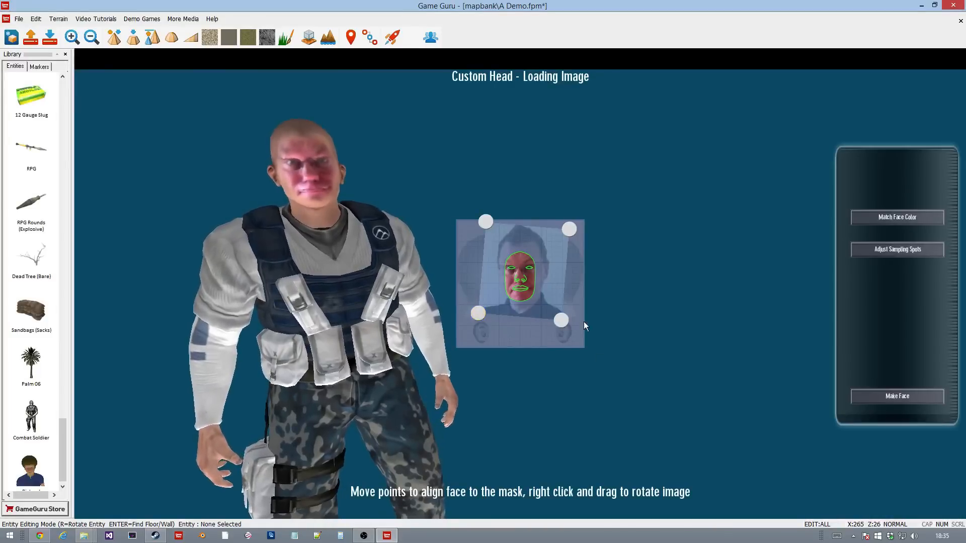
drag(475, 313, 479, 311)
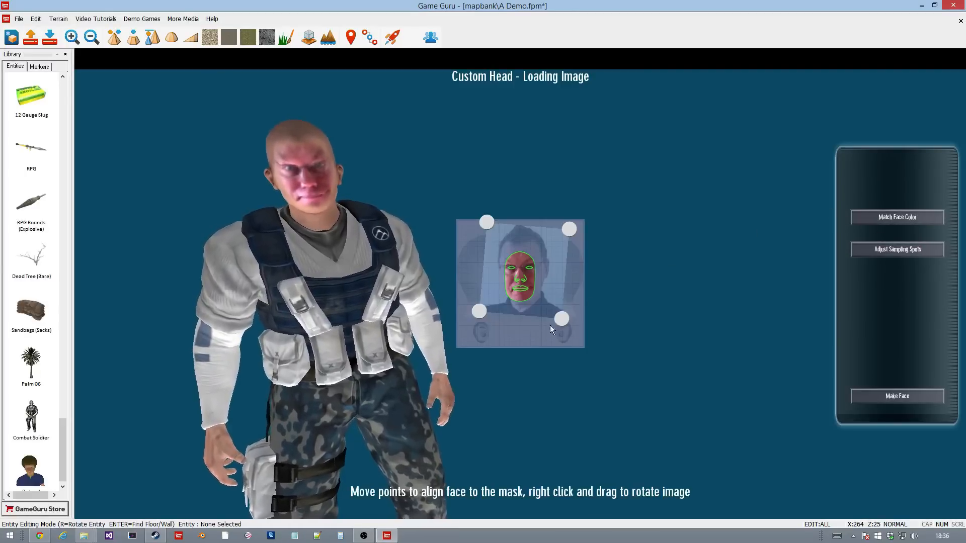
- Match the face color, move the sampling spots inward onto the forehead and both cheeks, and match the color again
click(868, 218)
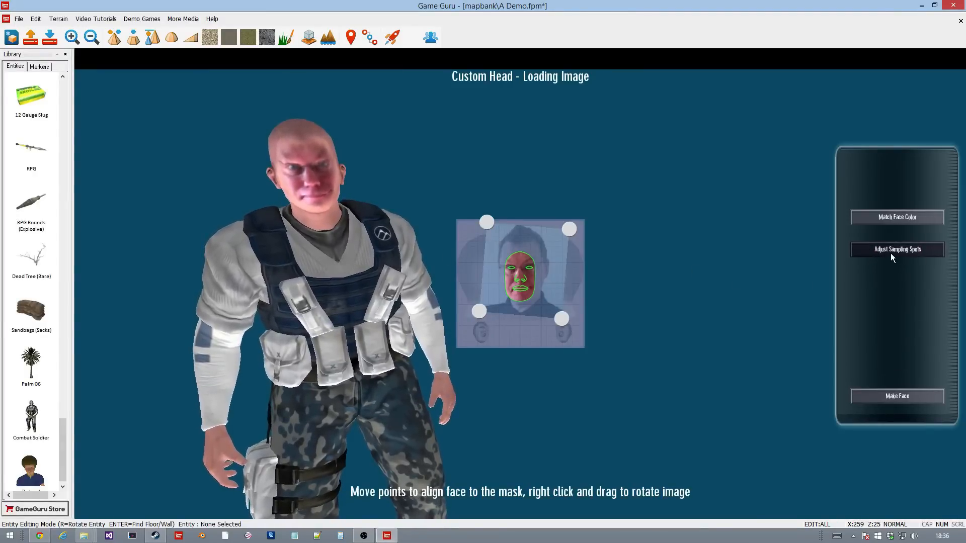
click(911, 251)
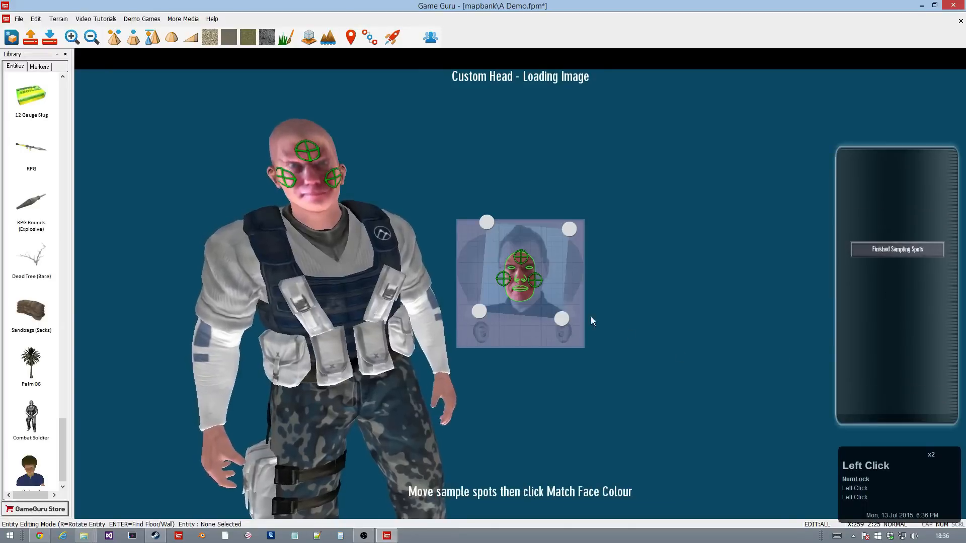
drag(506, 279, 531, 277)
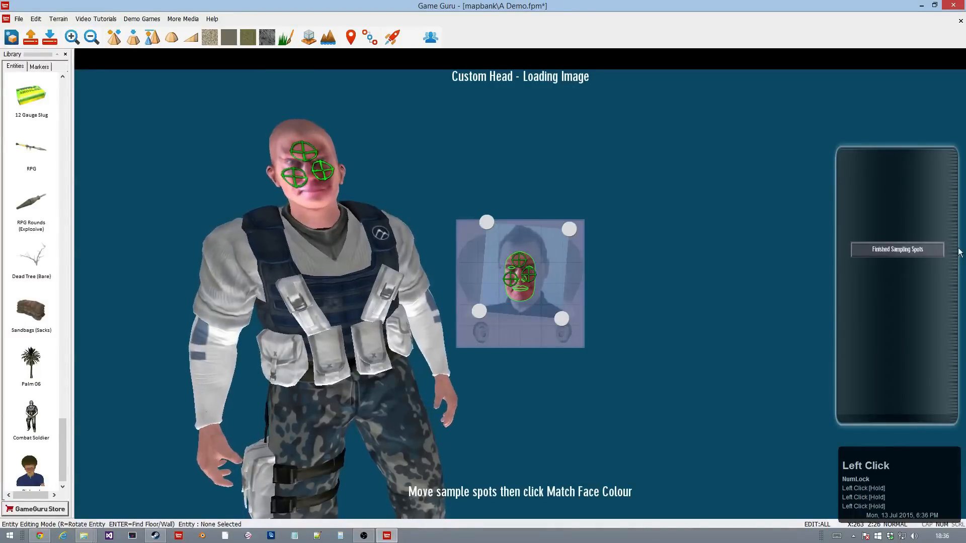
click(899, 250)
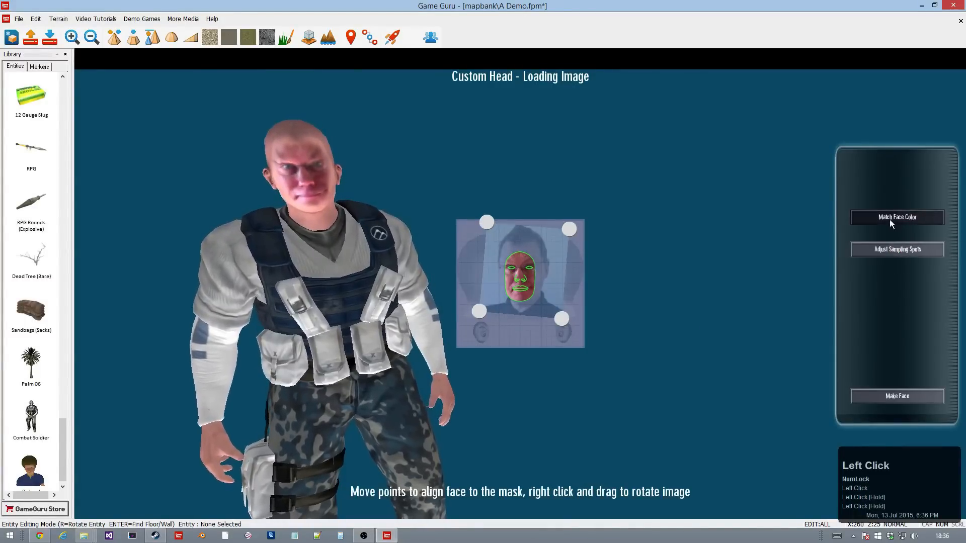
click(889, 219)
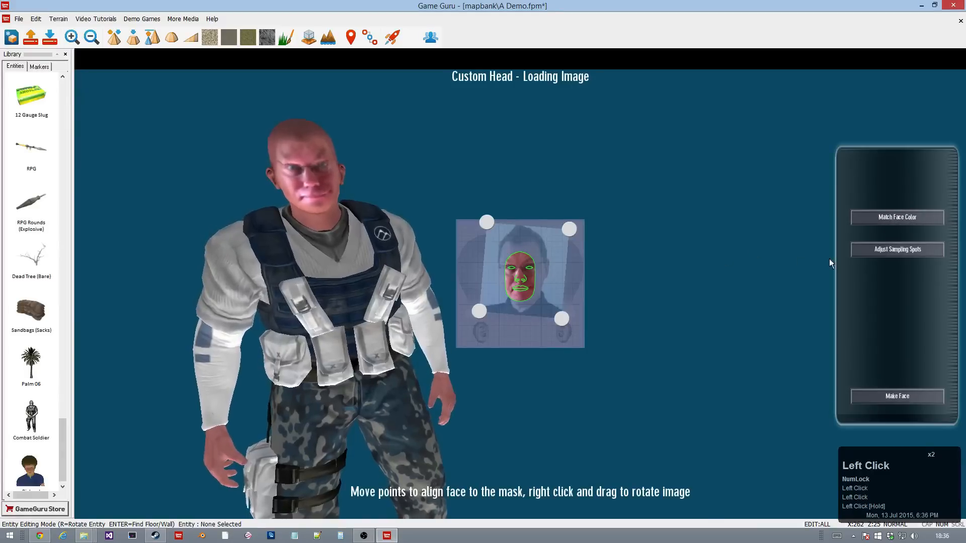
- Try one cheek sampling spot on the chin and match the face color with it
click(880, 251)
mouse_move(533, 277)
mouse_down()
mouse_move(524, 300)
mouse_move(513, 286)
mouse_up()
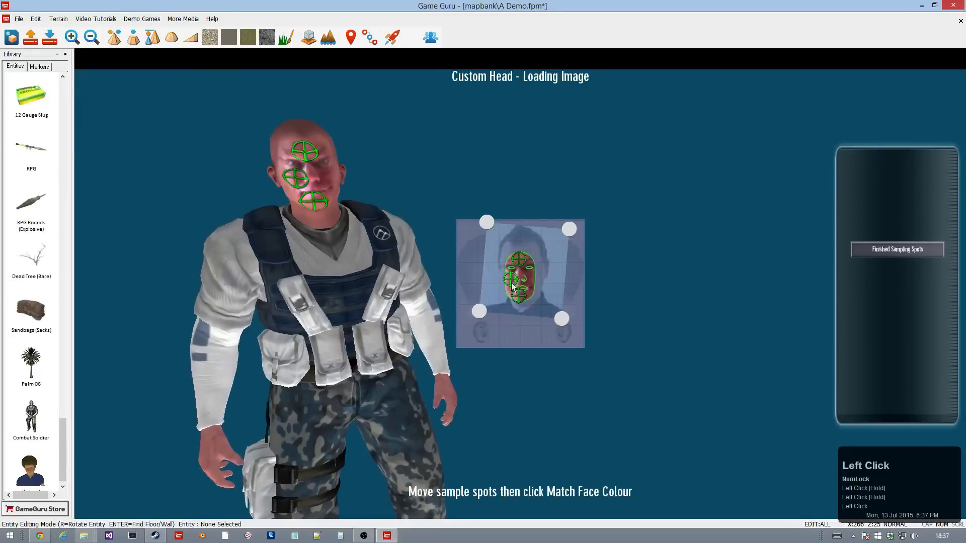
click(868, 250)
click(876, 218)
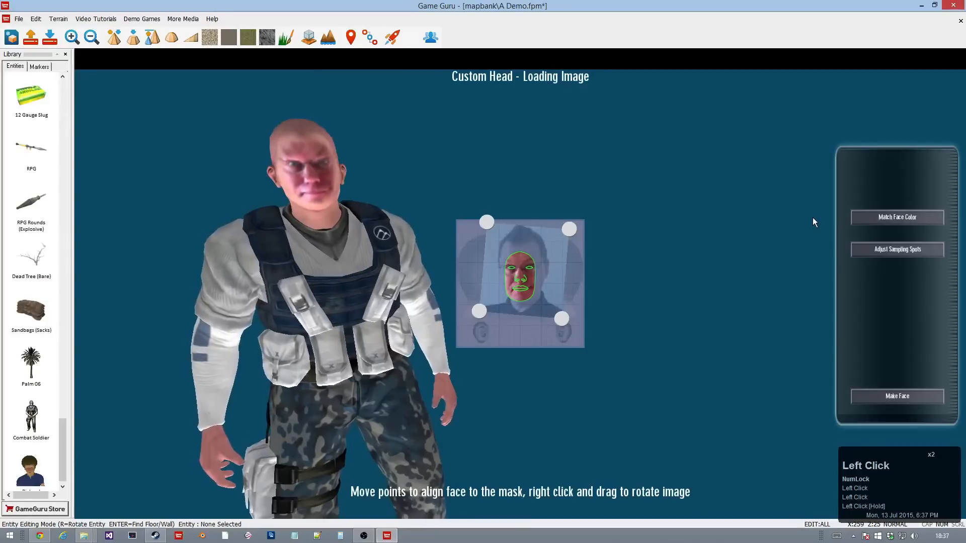
- Try the remaining cheek sampling spot beside the mouth, adjust the chin spot, and match the face color
click(883, 248)
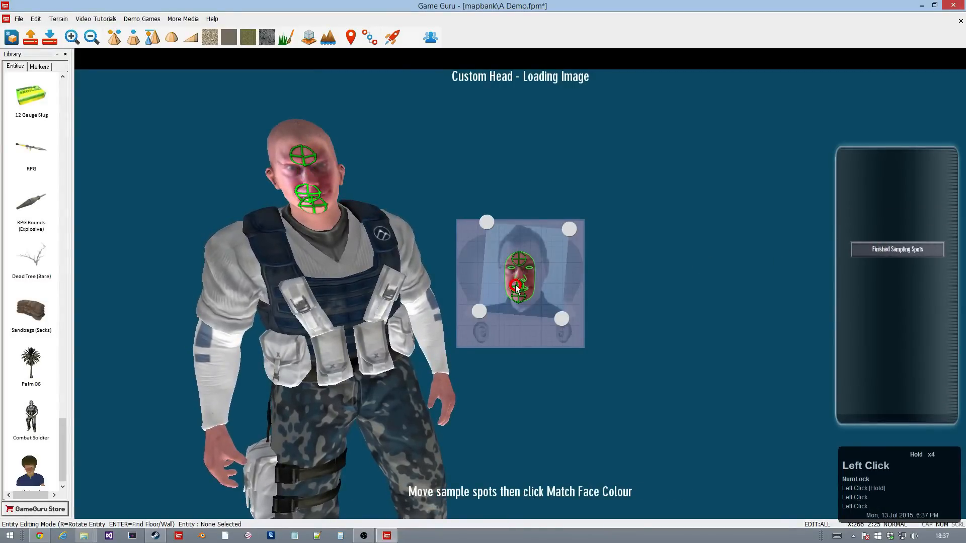
drag(516, 288, 518, 301)
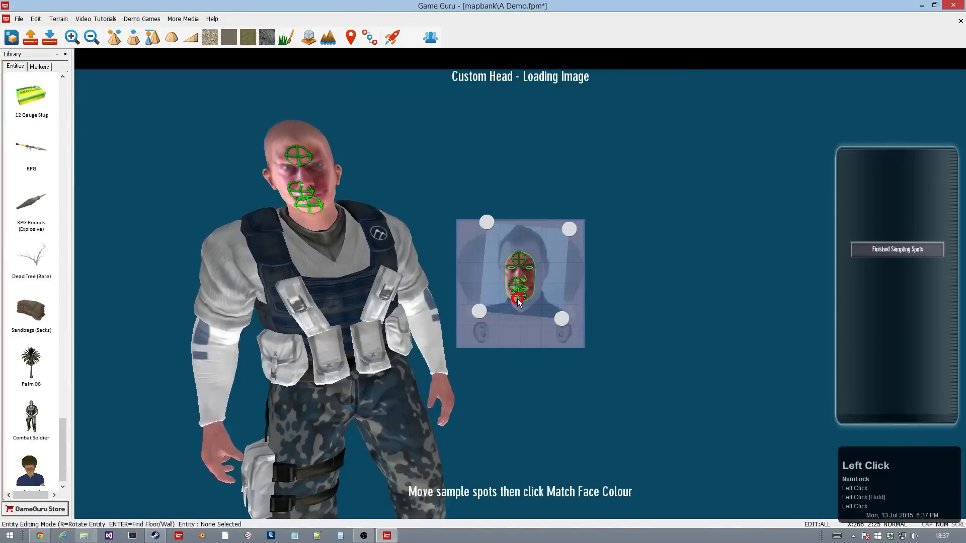
click(888, 249)
click(885, 217)
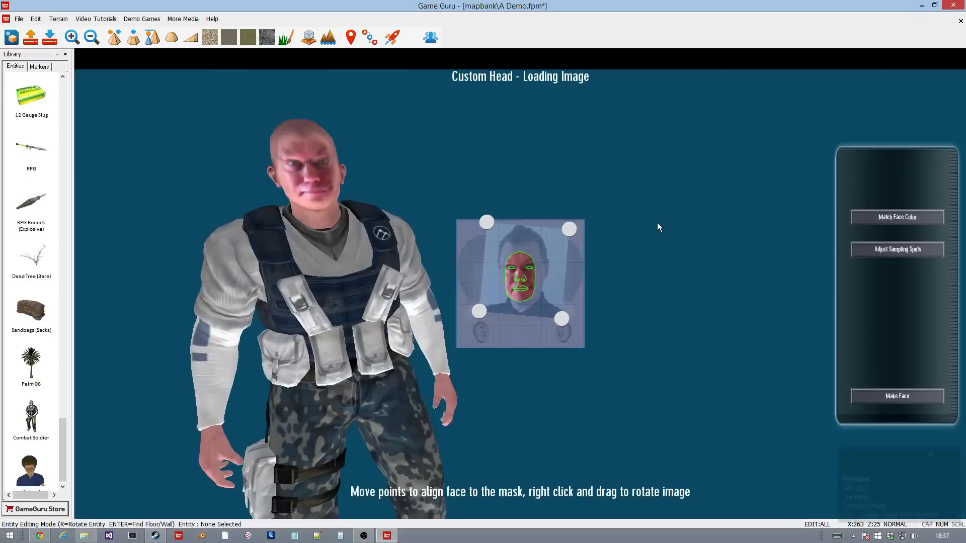
- Place the sampling spots back on the forehead and both cheeks, and match the face color to them
click(915, 249)
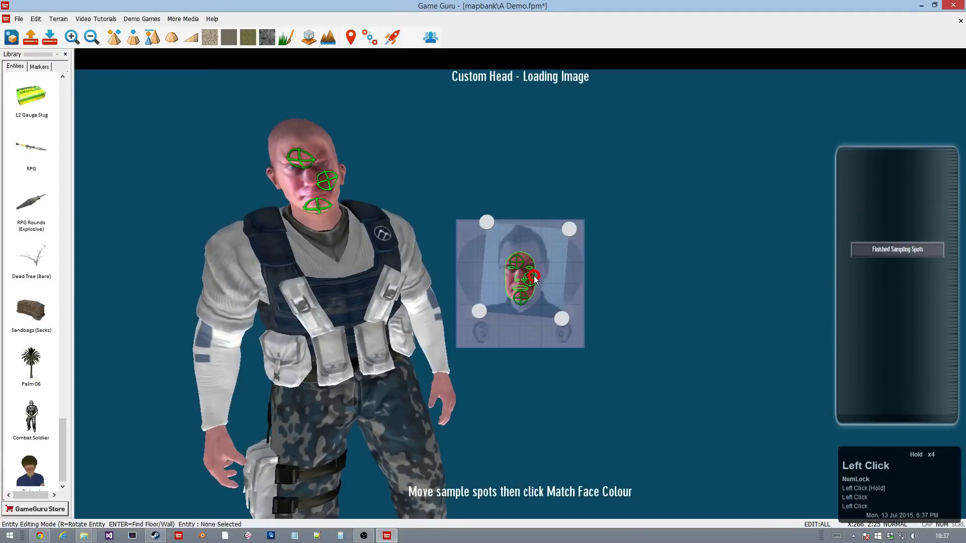
drag(527, 294, 513, 295)
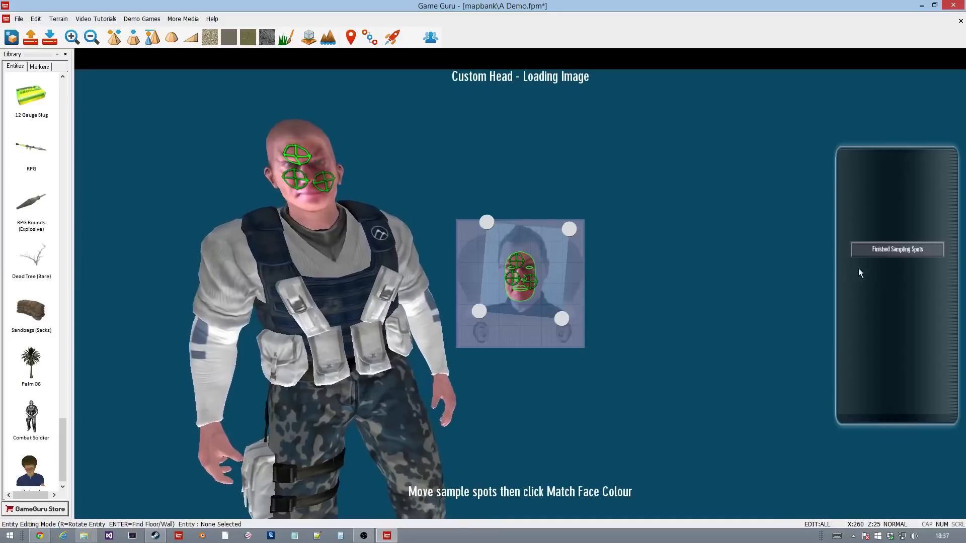
click(883, 252)
click(881, 220)
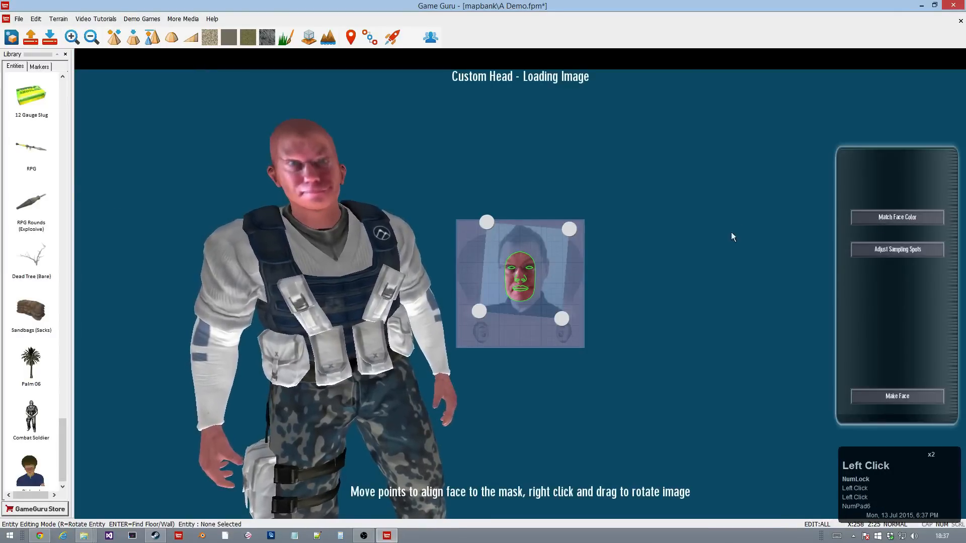
- Make the custom face from the aligned photo and save the character as Lee in the charactercreator folder
click(865, 397)
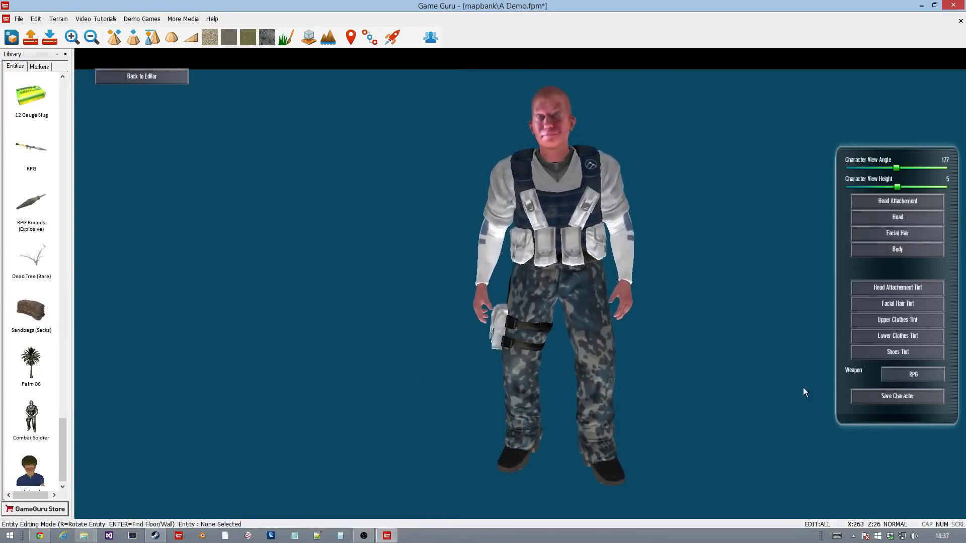
click(864, 396)
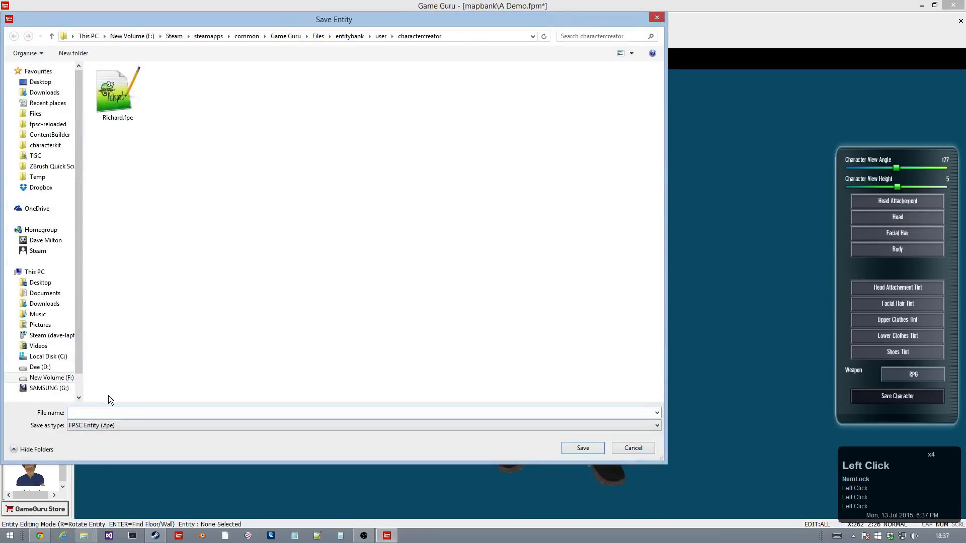
text(Lee)
click(571, 449)
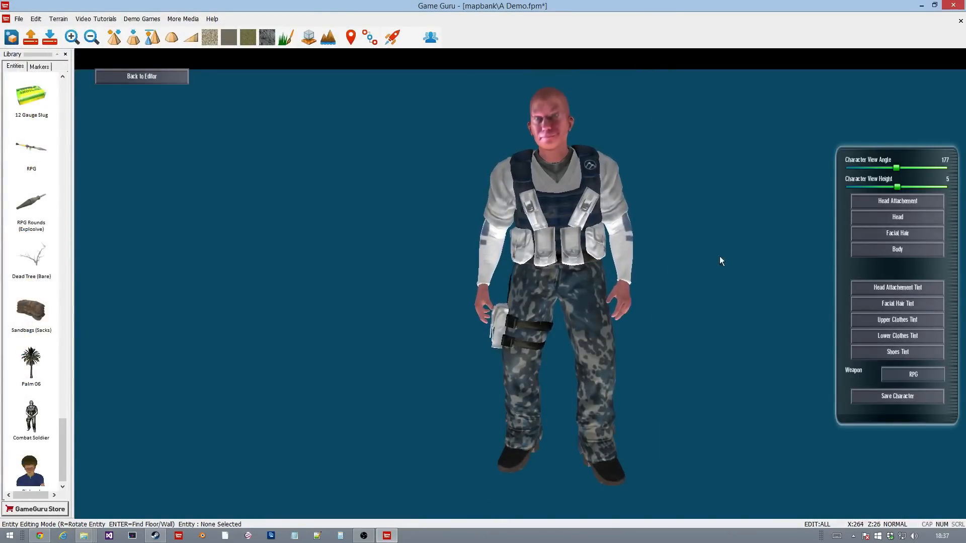
- Replace the custom head with the female head at the end of the first row
click(877, 216)
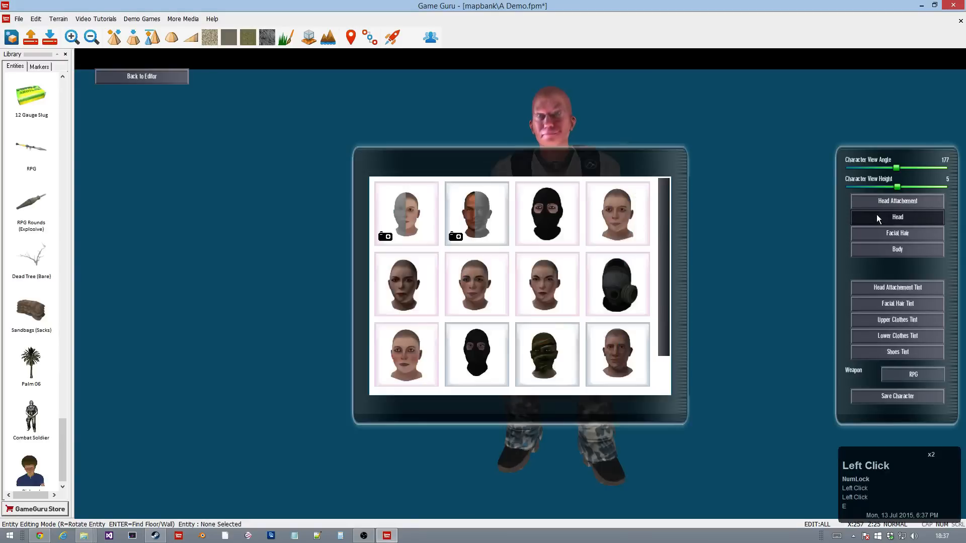
click(621, 231)
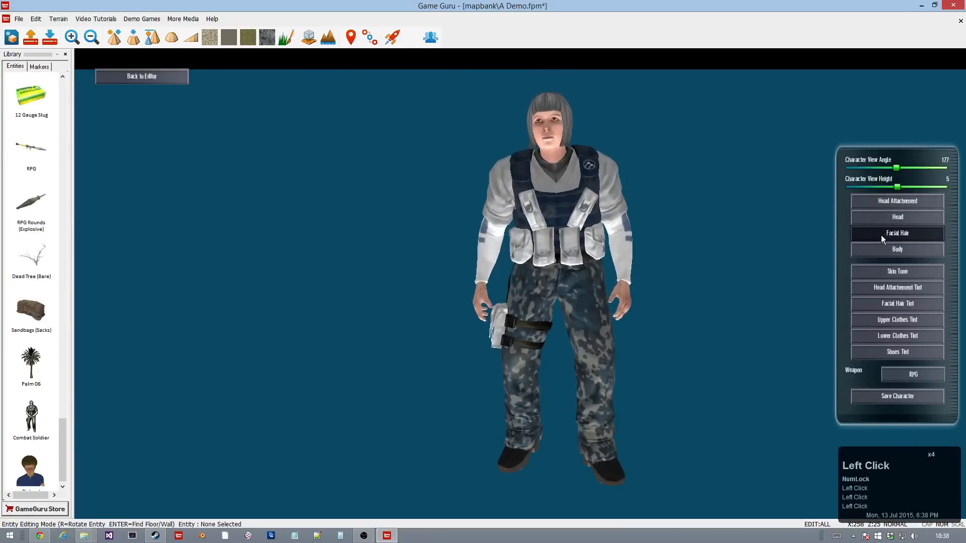
- Remove the bobbed hair so the female head has no head attachment
click(879, 202)
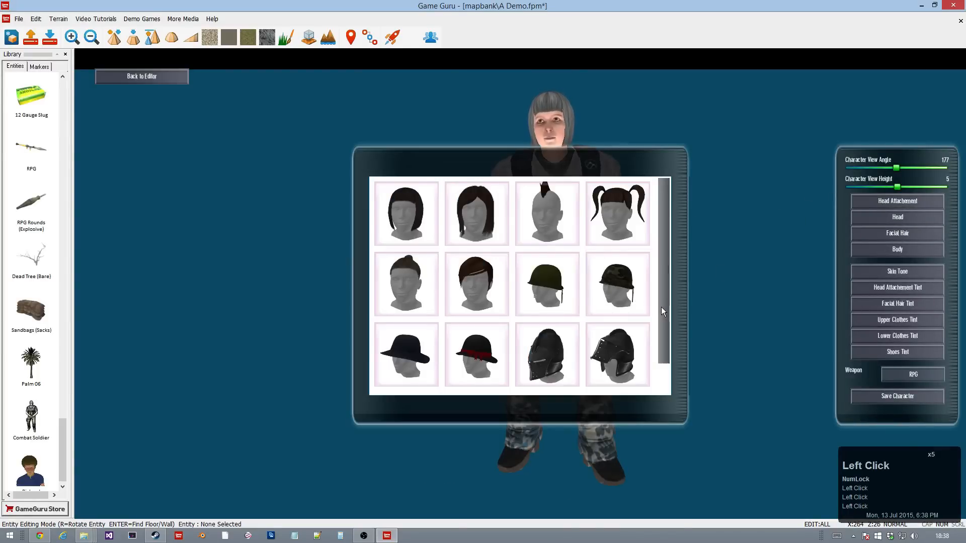
drag(660, 306, 659, 352)
click(560, 270)
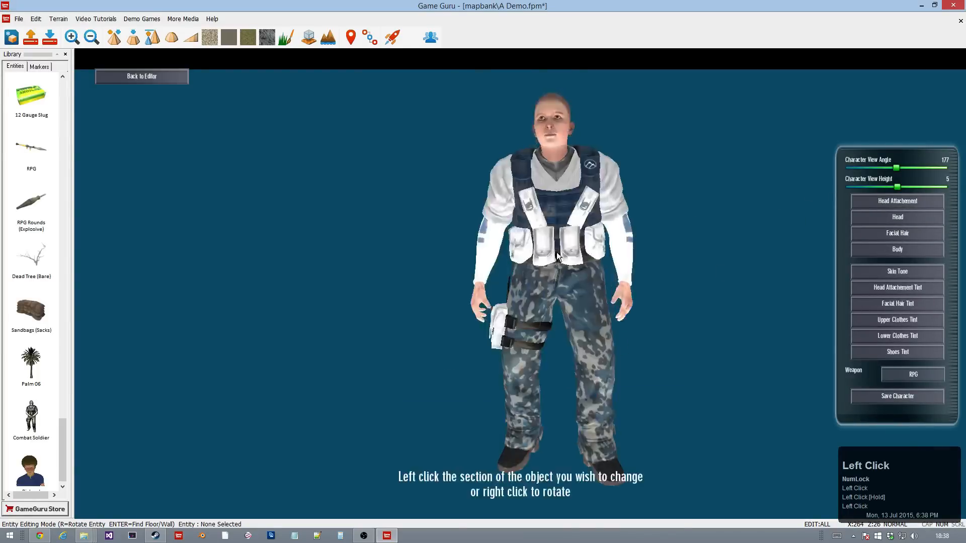
- Select the female custom head and load the photo of the woman with the flower crown from the desktop's Faces folder
click(871, 215)
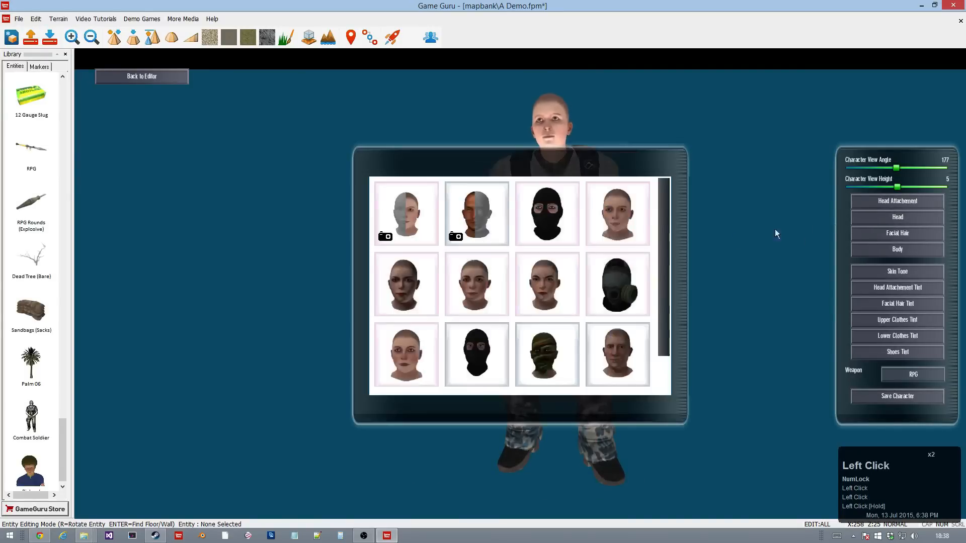
click(403, 216)
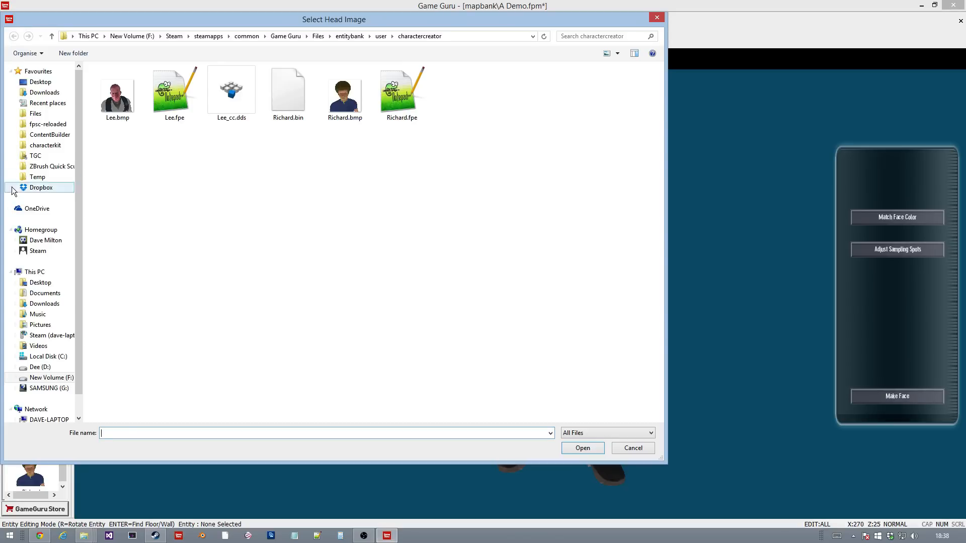
click(45, 283)
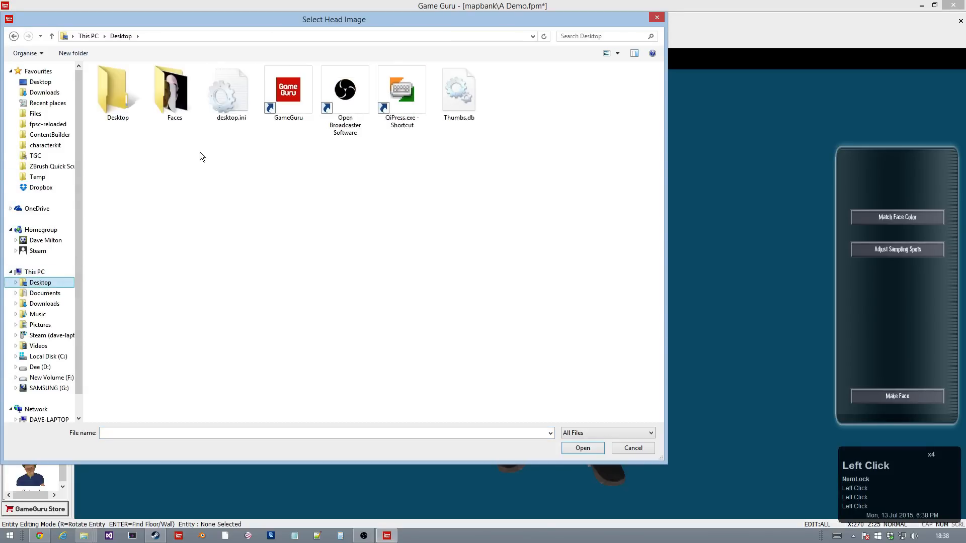
double_click(175, 93)
double_click(225, 98)
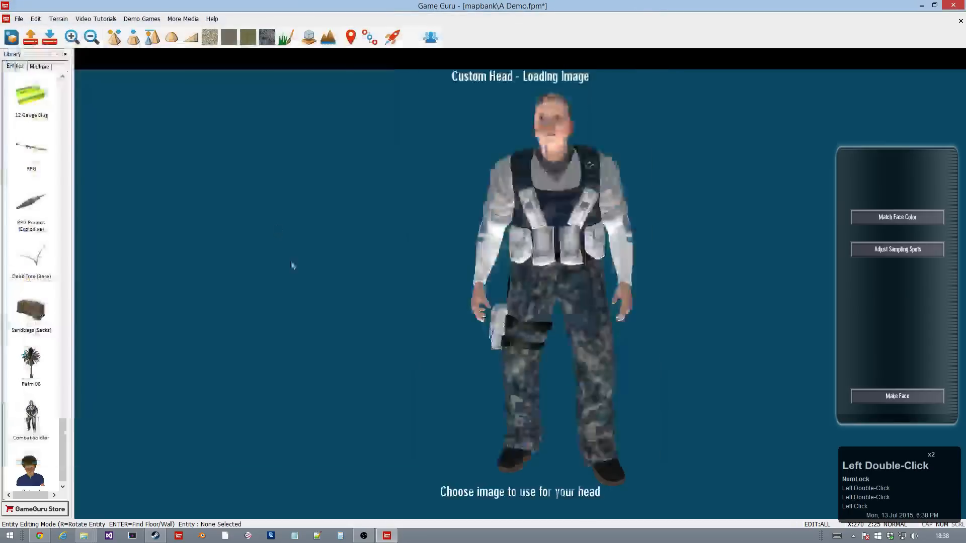
- Resize and reposition the photo until the woman's face roughly fills the green face mask
drag(593, 348, 704, 465)
drag(453, 209, 383, 172)
drag(703, 463, 741, 474)
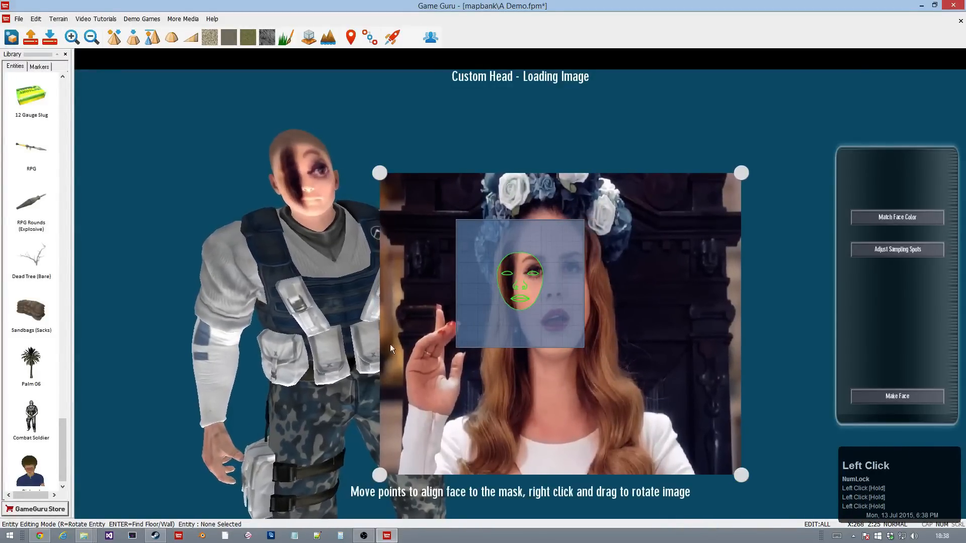
drag(379, 173, 350, 172)
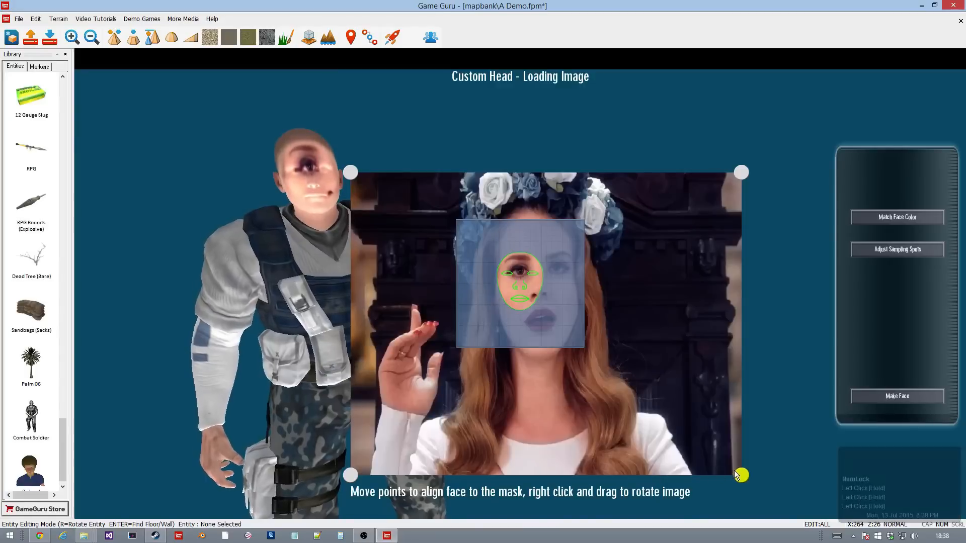
drag(739, 474, 641, 356)
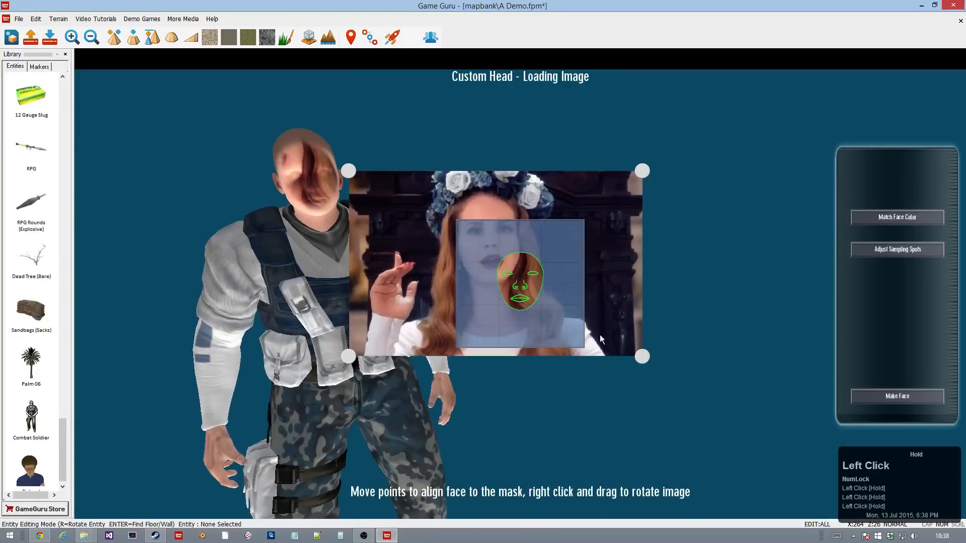
drag(347, 171, 397, 229)
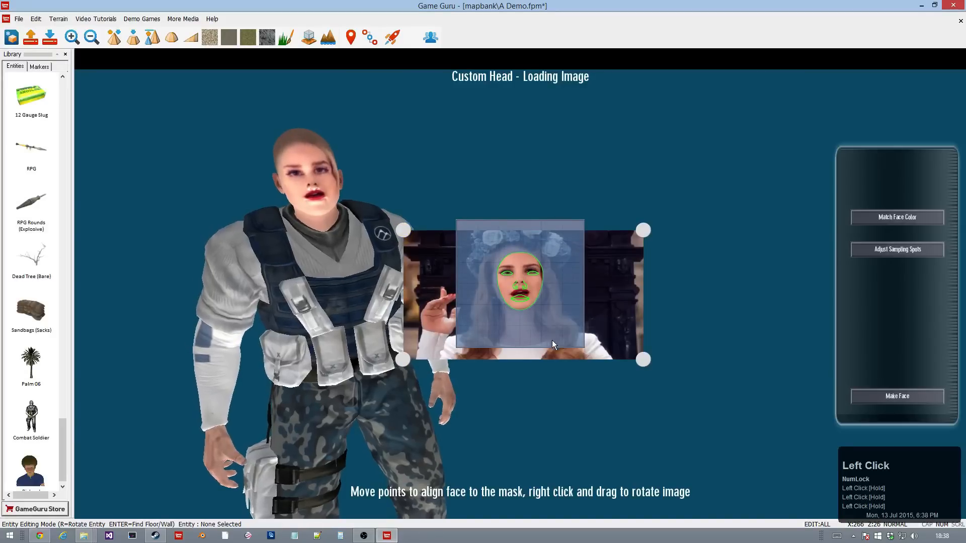
- Rotate the photo slightly clockwise to level the face and stretch it to fit the mask's eyes and mouth
right_click(582, 339)
right_drag(582, 339, 639, 364)
drag(640, 364, 642, 375)
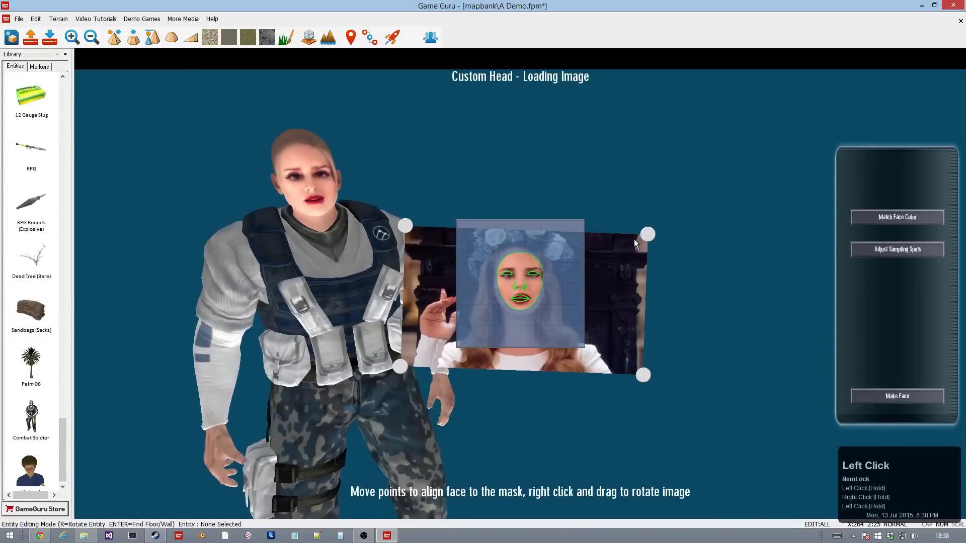
drag(639, 234, 644, 231)
right_click(481, 347)
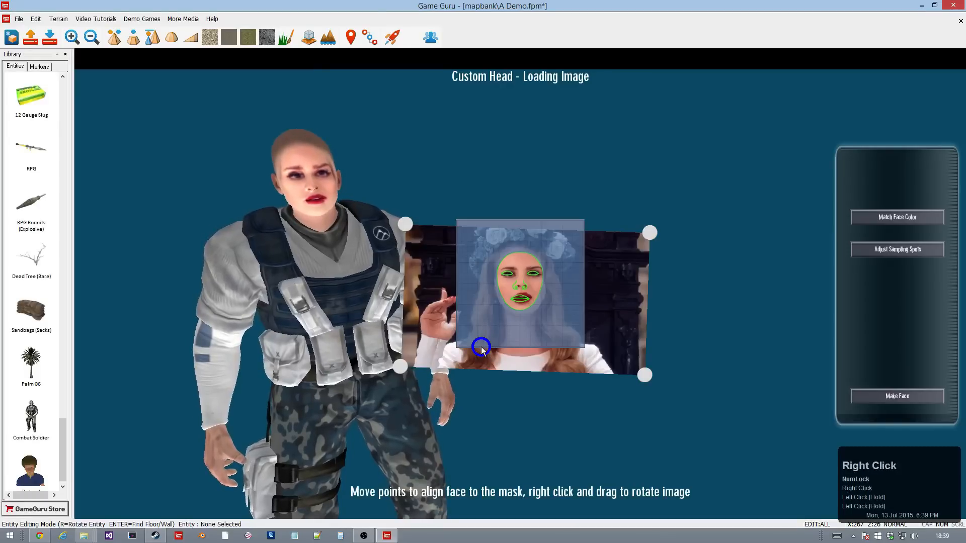
right_drag(481, 347, 480, 346)
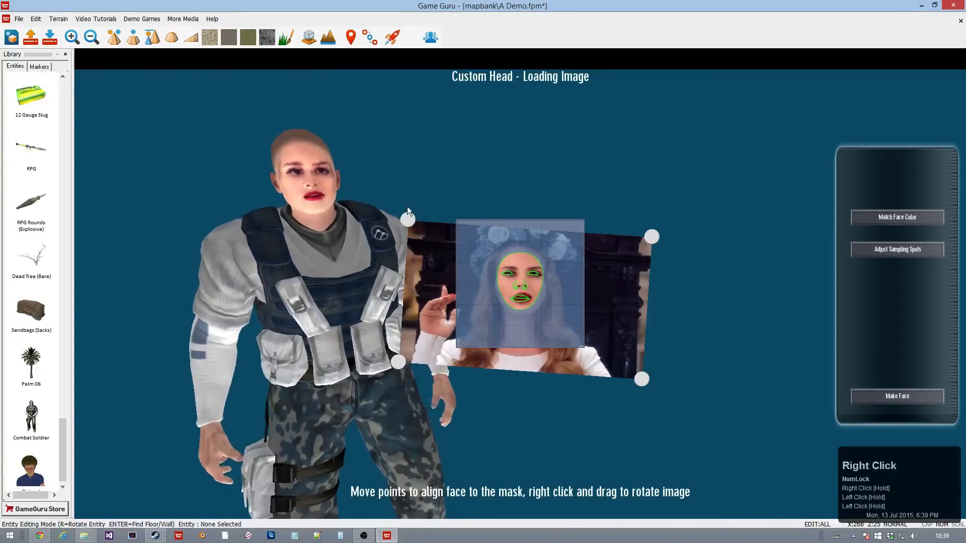
- Fine-tune the photo's corner points until the eyes, nose and mouth line up with the mask outlines
drag(407, 220, 401, 219)
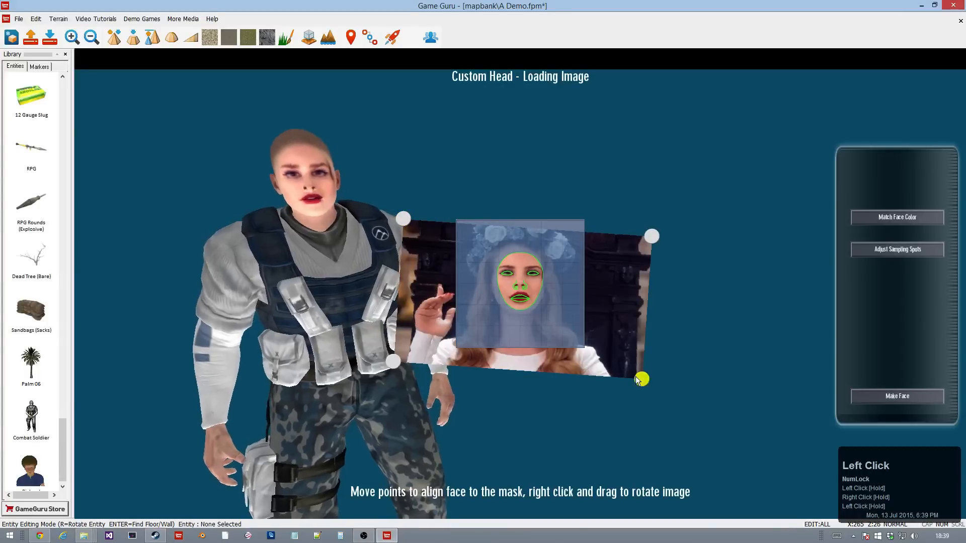
click(637, 378)
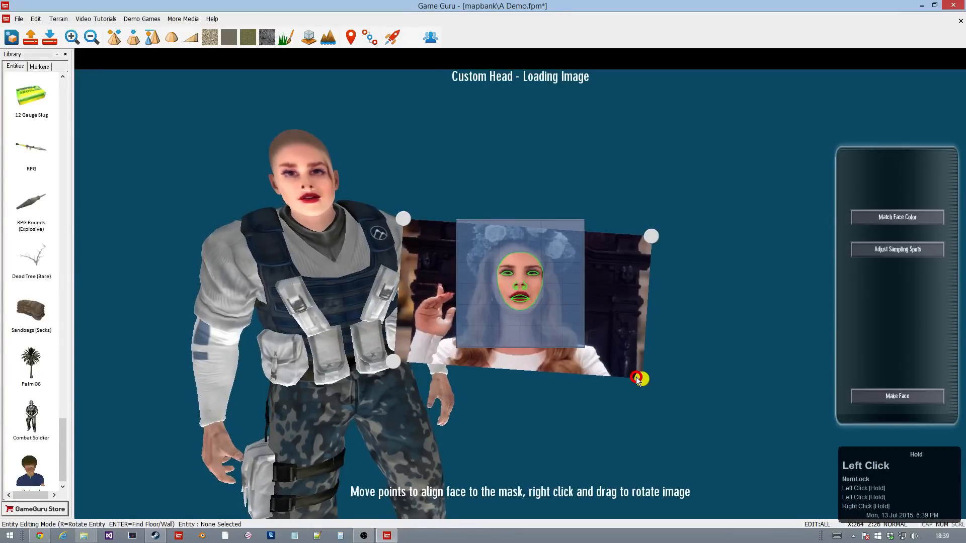
drag(638, 379, 637, 382)
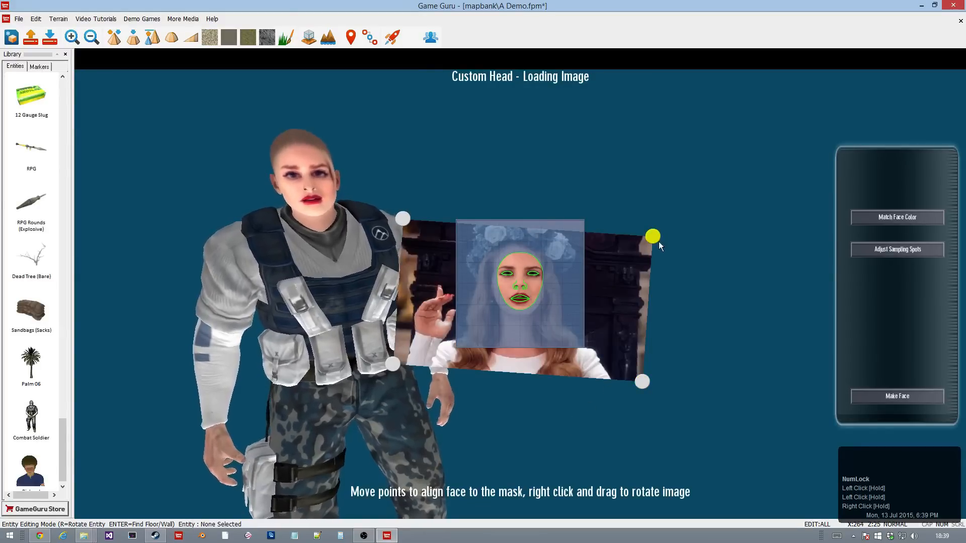
drag(653, 239, 658, 237)
drag(402, 221, 397, 218)
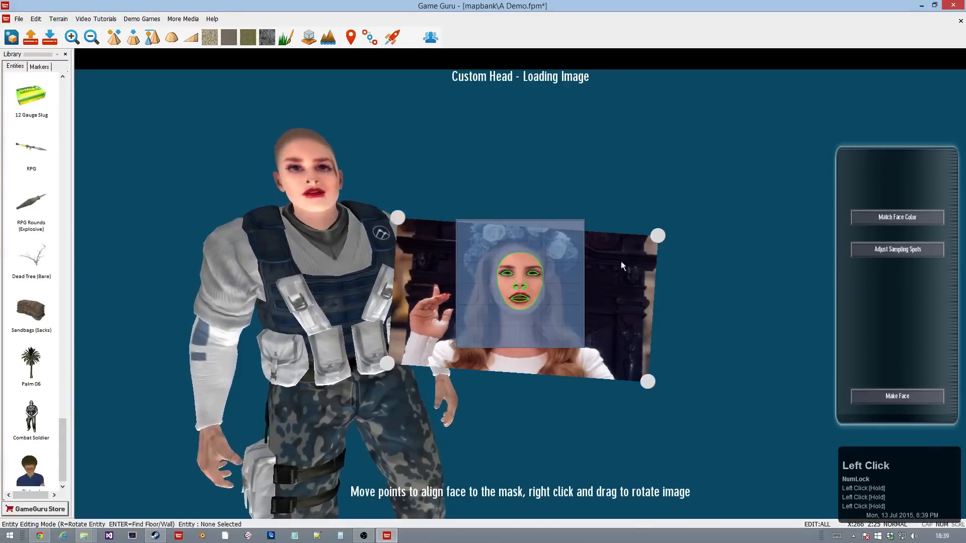
drag(661, 240, 664, 240)
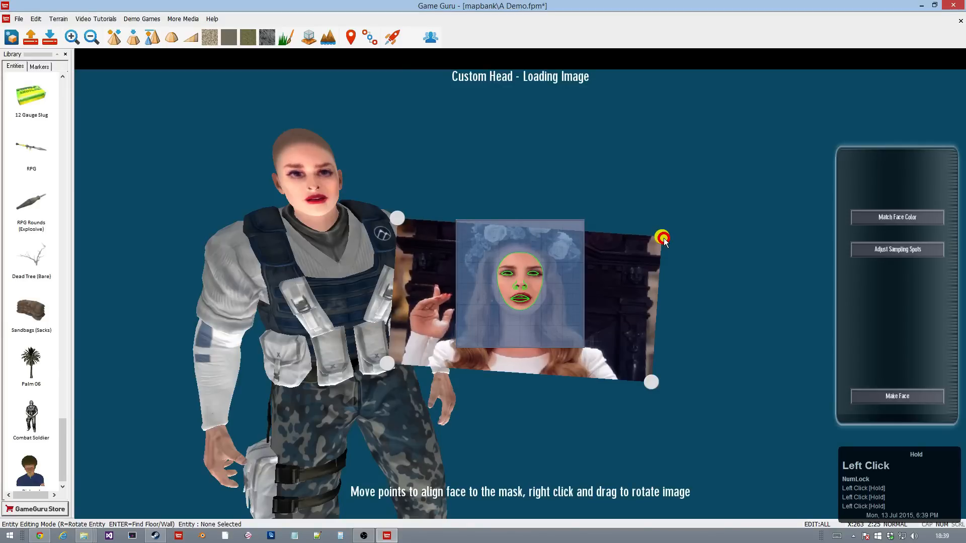
drag(394, 223, 396, 217)
drag(662, 236, 671, 234)
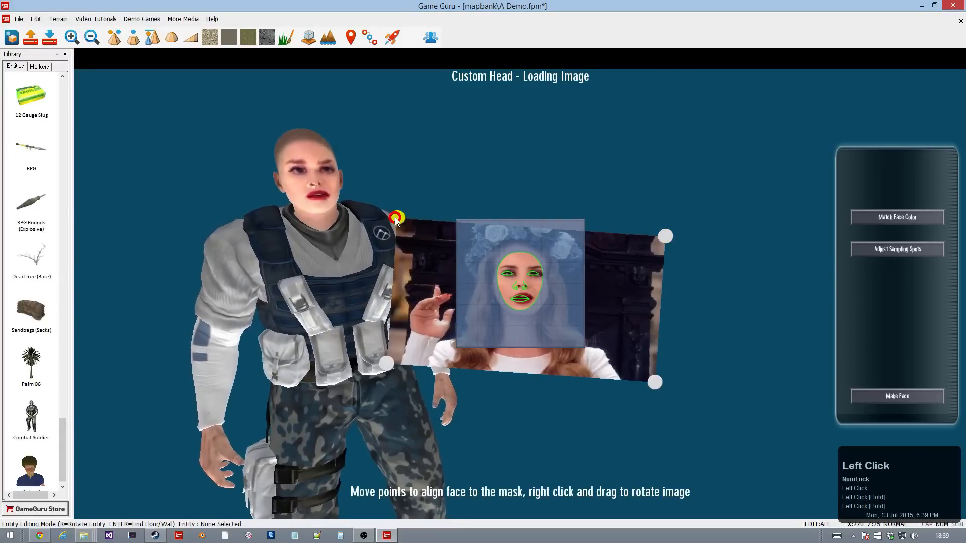
drag(396, 219, 391, 221)
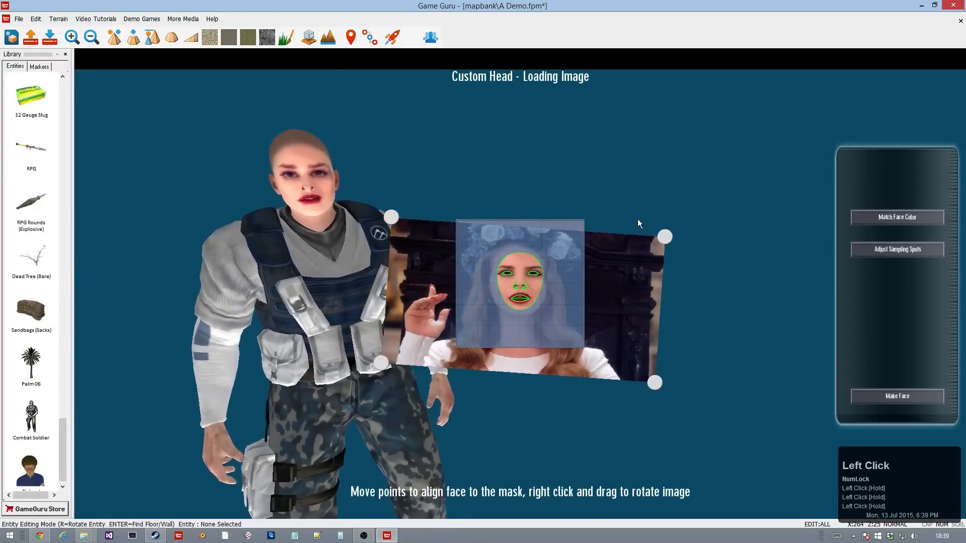
drag(669, 240, 672, 240)
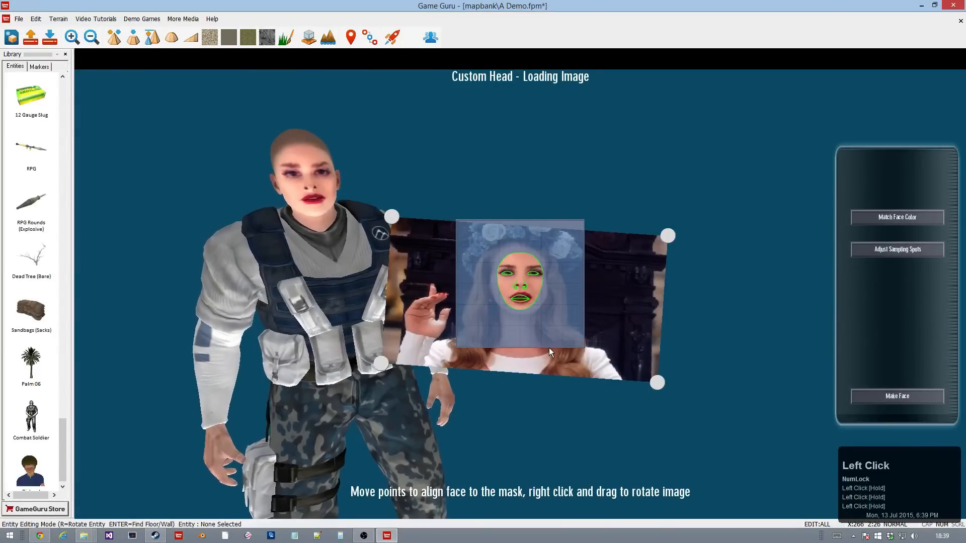
- Match the face color, reposition the sampling spots on the forehead and both cheeks, and match the color again
click(884, 215)
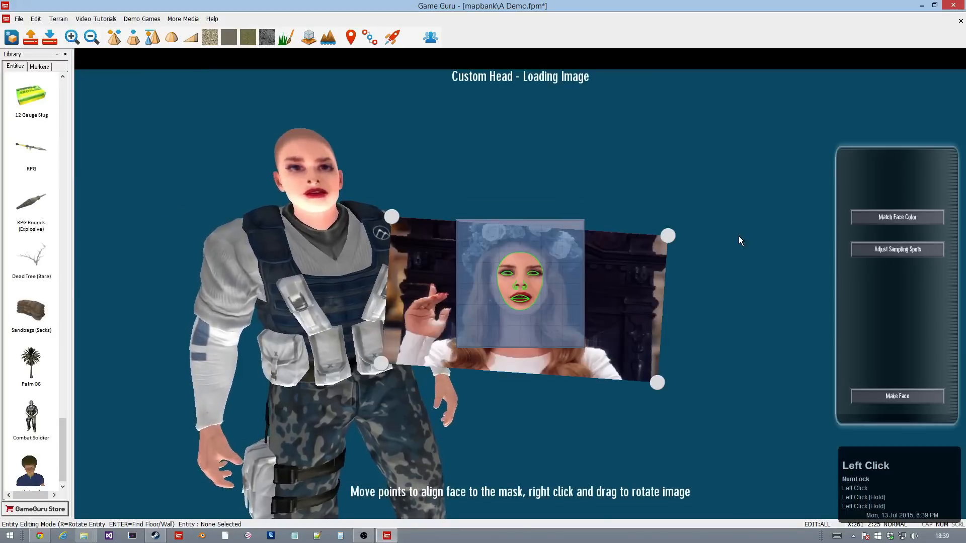
click(891, 250)
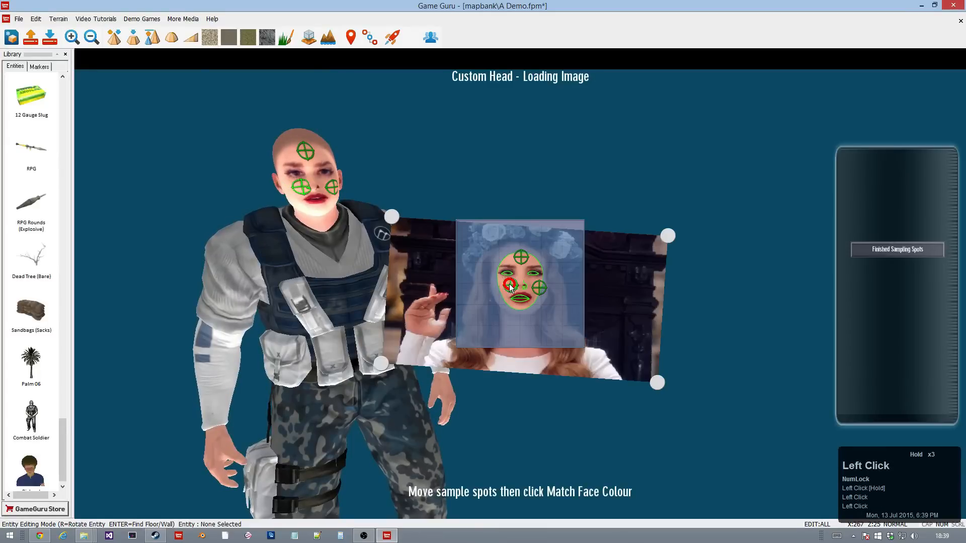
drag(539, 287, 521, 264)
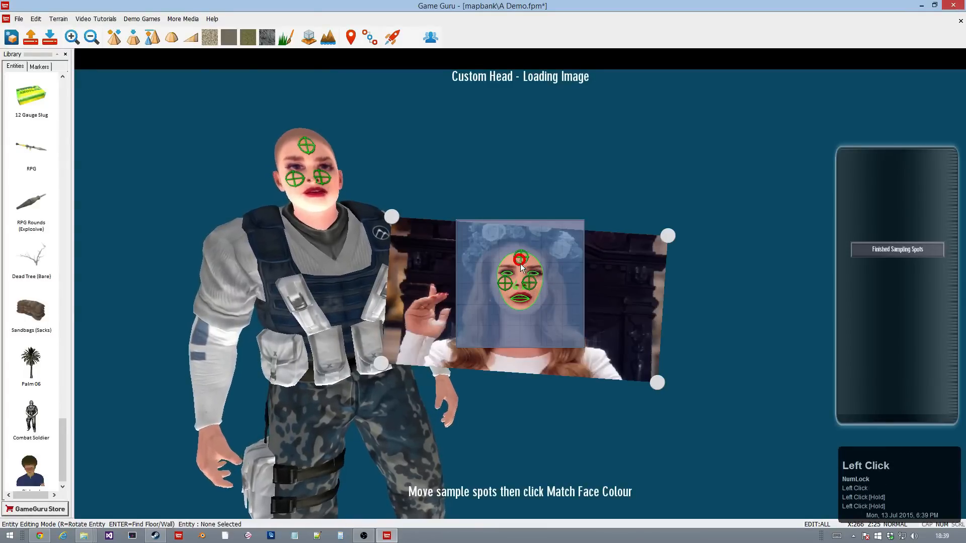
click(877, 249)
click(866, 218)
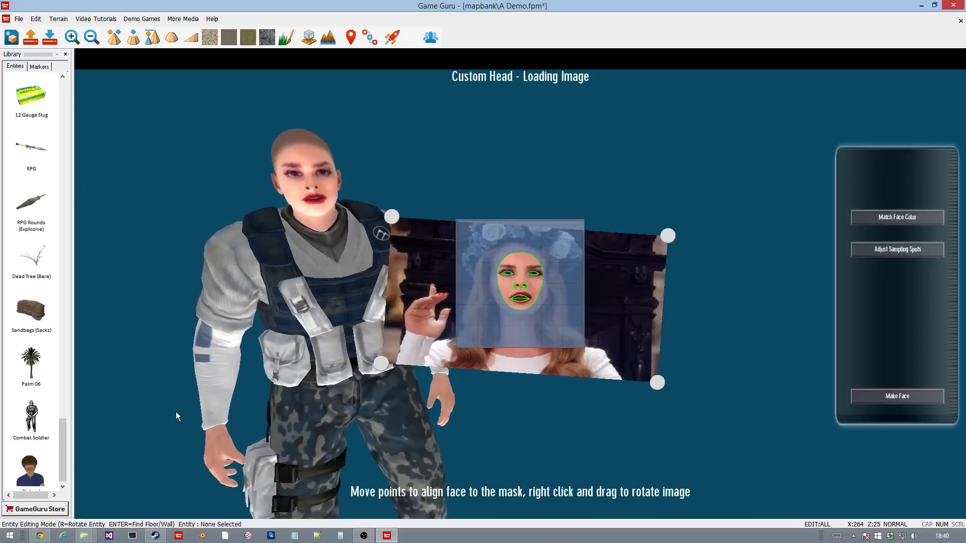
- Make the custom face and give the character the female body with the white-to-purple T-shirt and black trousers
click(888, 400)
right_drag(569, 243, 590, 291)
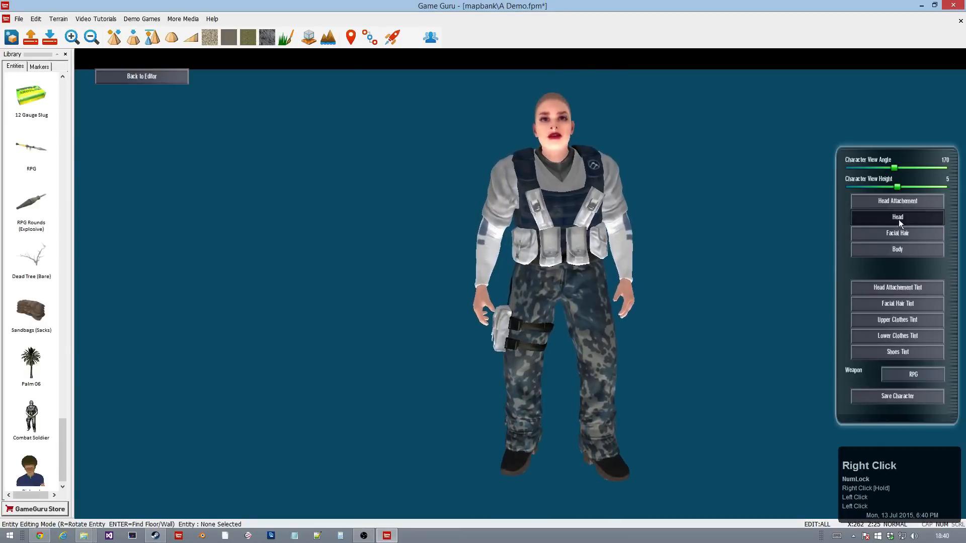
click(874, 254)
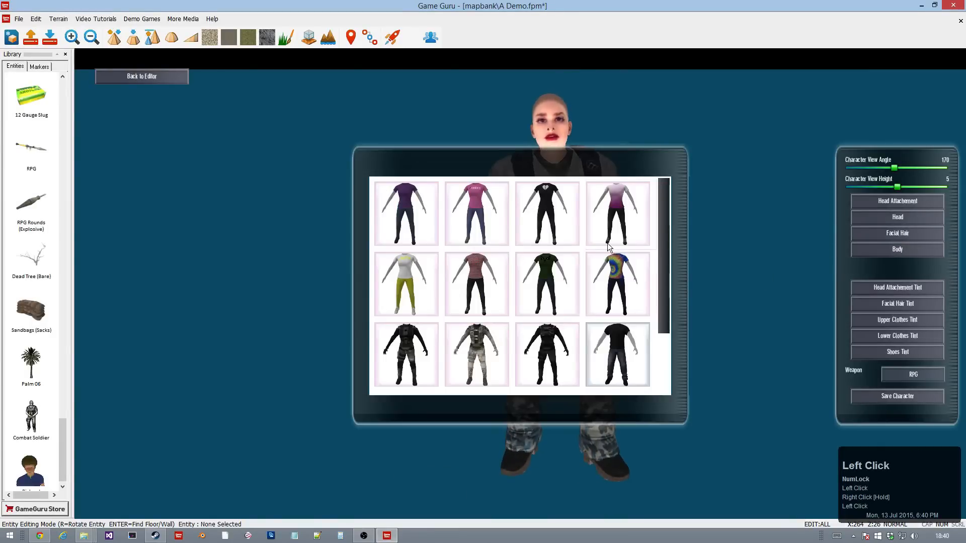
click(623, 204)
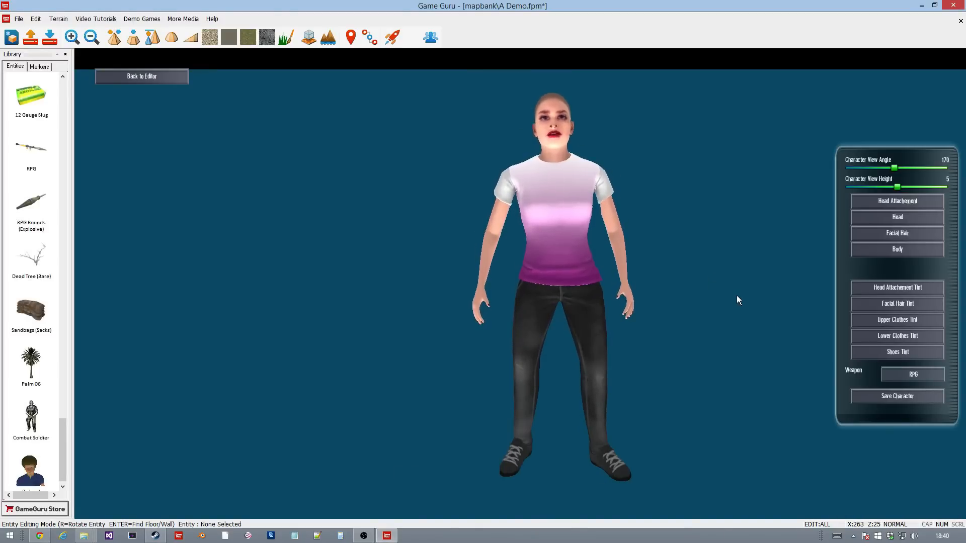
right_drag(546, 251, 629, 268)
right_drag(596, 301, 492, 314)
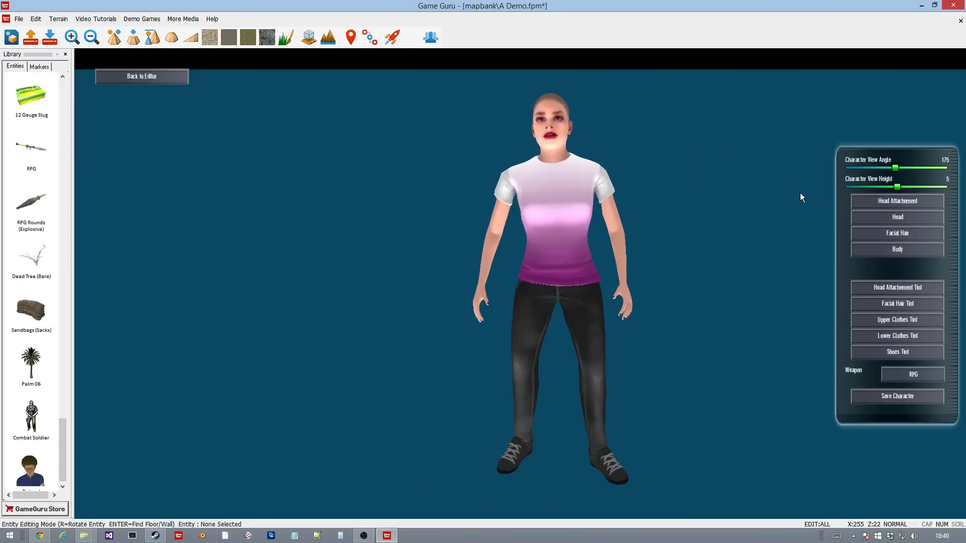
- Add the black hat with the red band and tint the lower clothes dark green
click(860, 204)
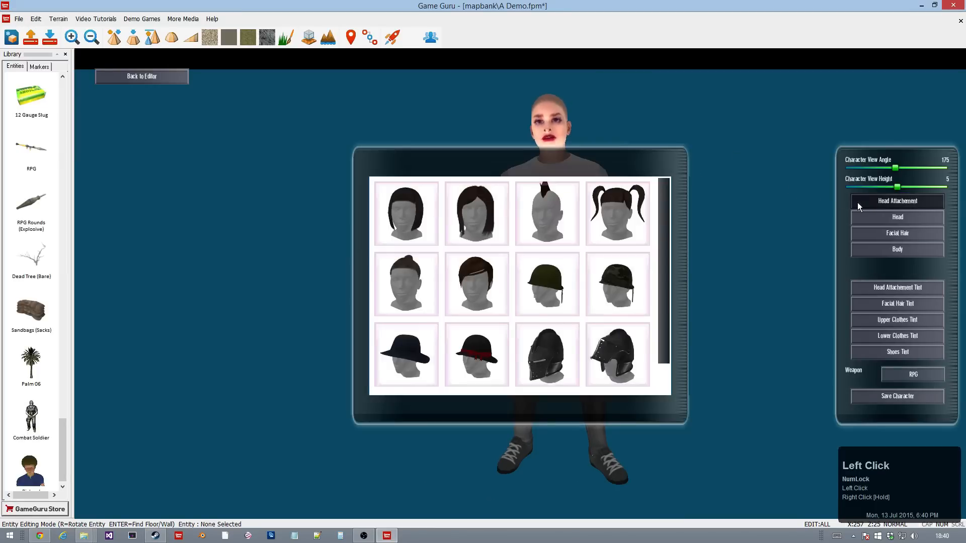
click(492, 354)
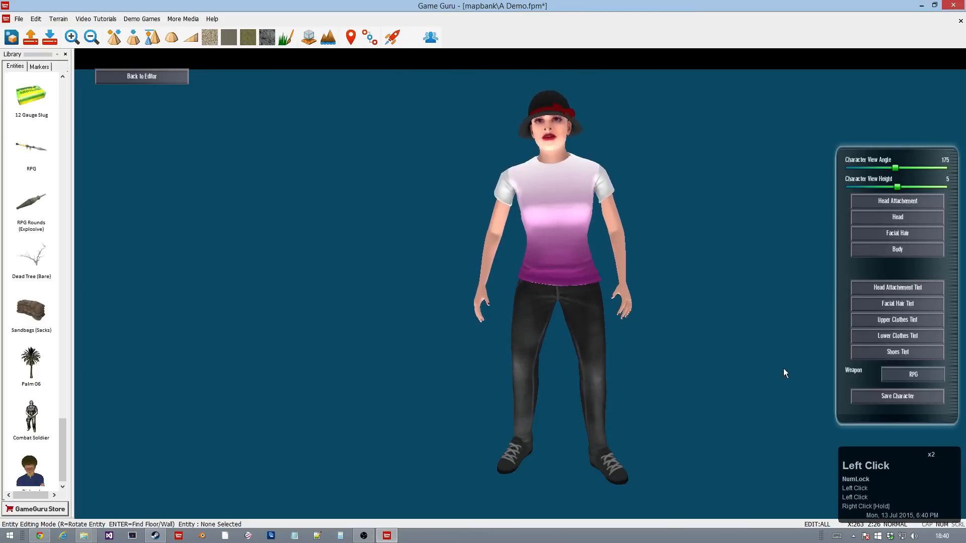
click(871, 336)
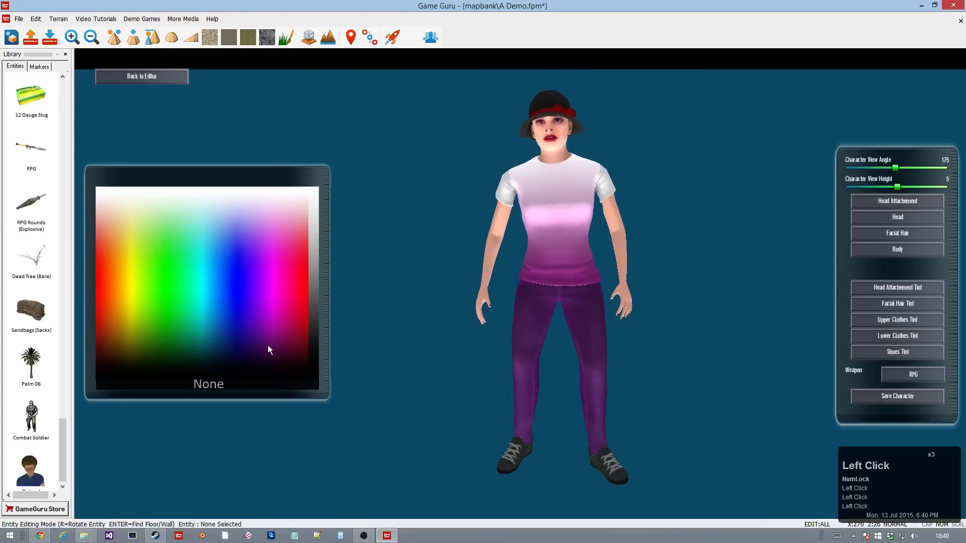
click(174, 354)
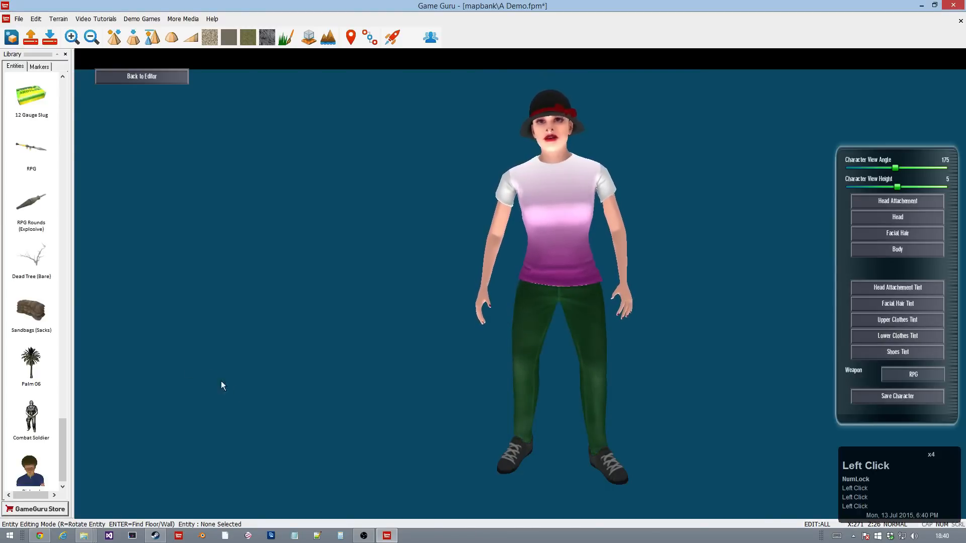
- Open the save dialog for the character and cancel it without saving
click(878, 397)
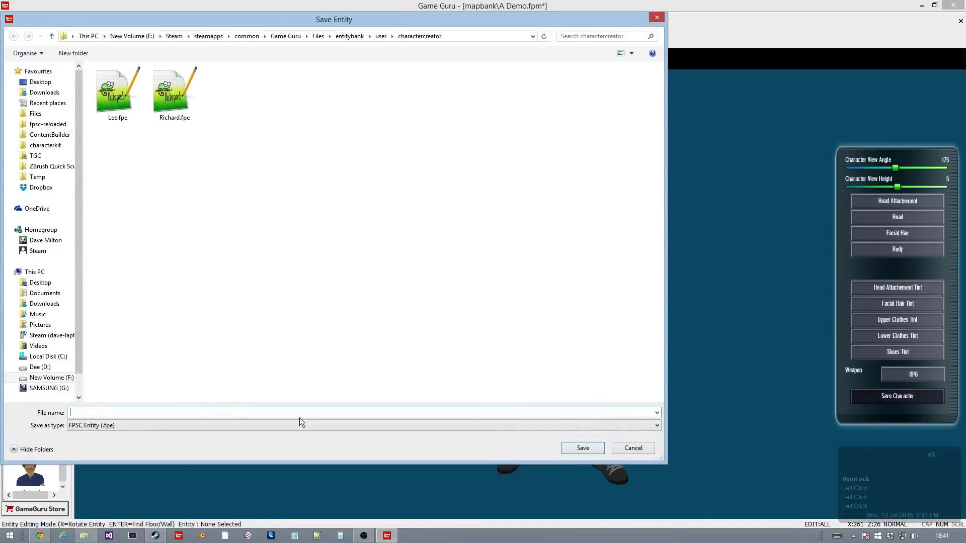
click(639, 448)
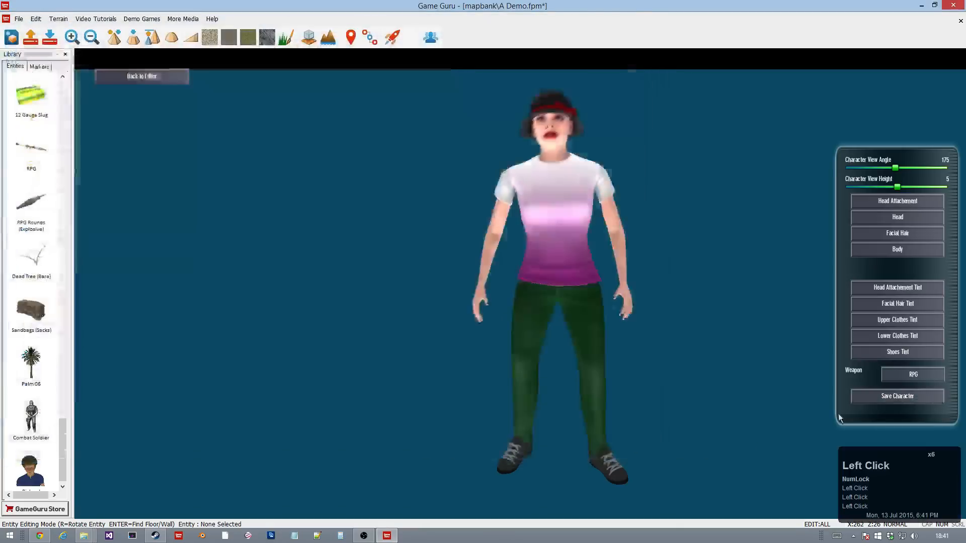
- Set the character's weapon to Shotgun and save the character as Lana
drag(891, 381, 900, 413)
click(888, 399)
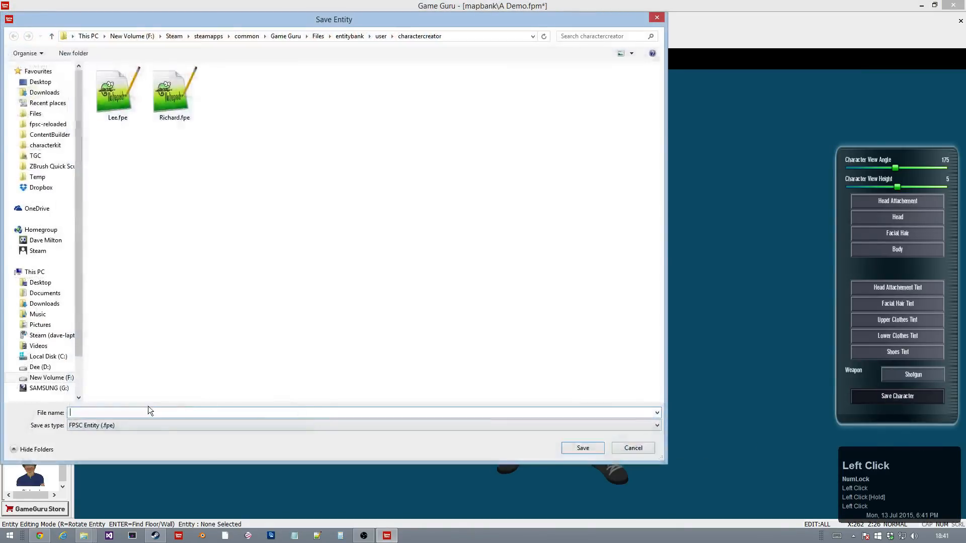
text(Lana)
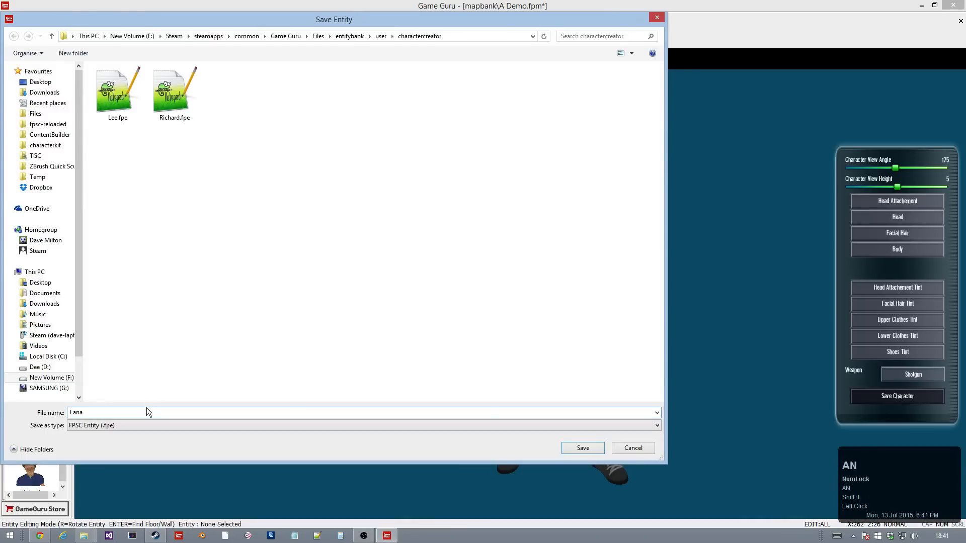
click(582, 448)
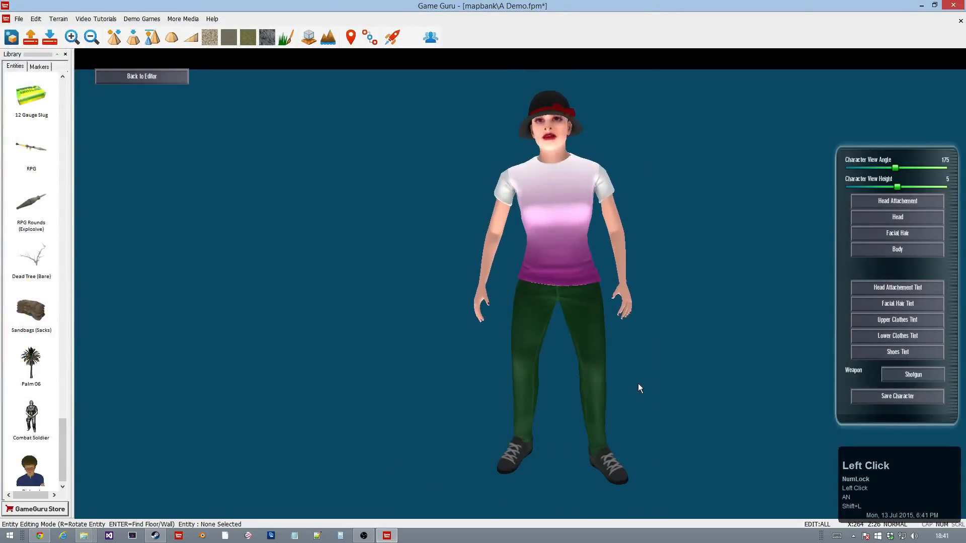
- Replace the head with the standard bare-faced male head and remove the head attachment
right_drag(547, 242, 555, 262)
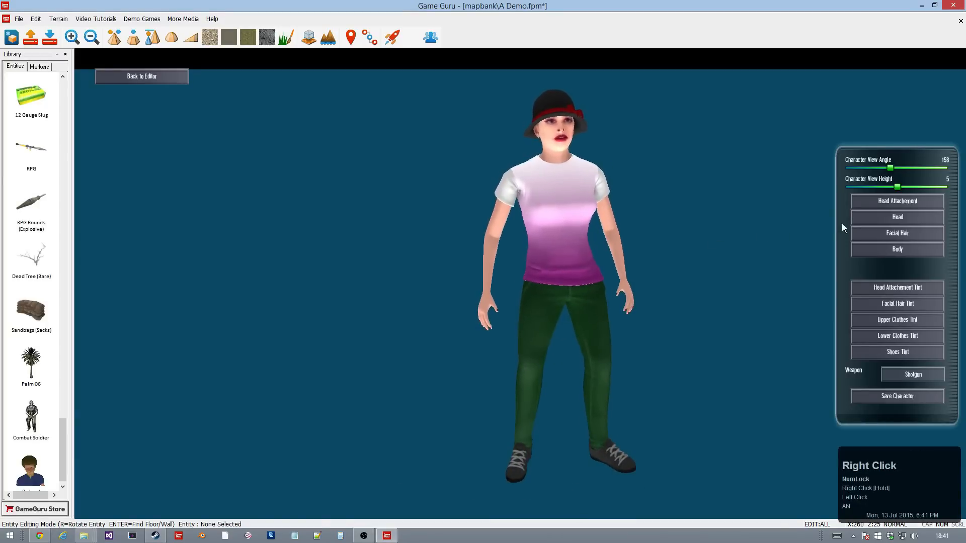
click(871, 219)
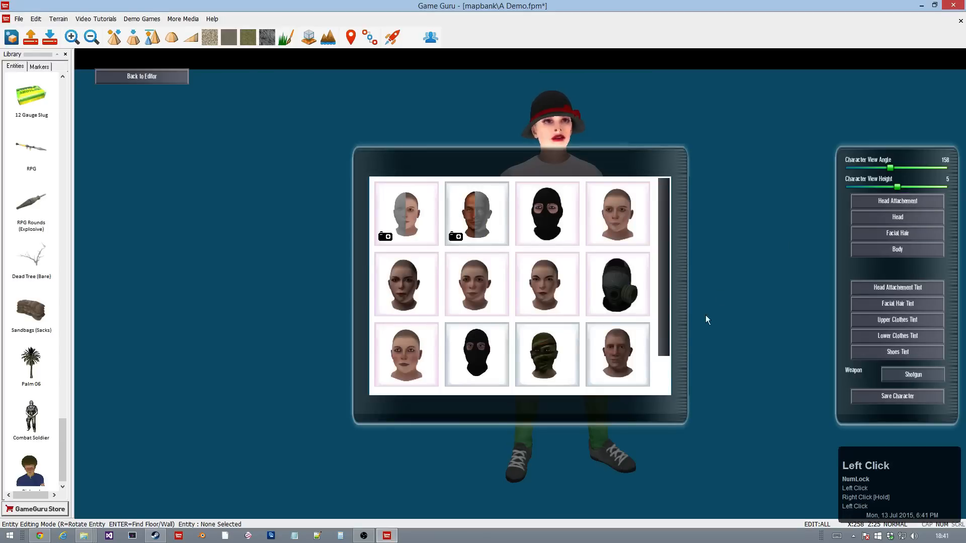
click(620, 371)
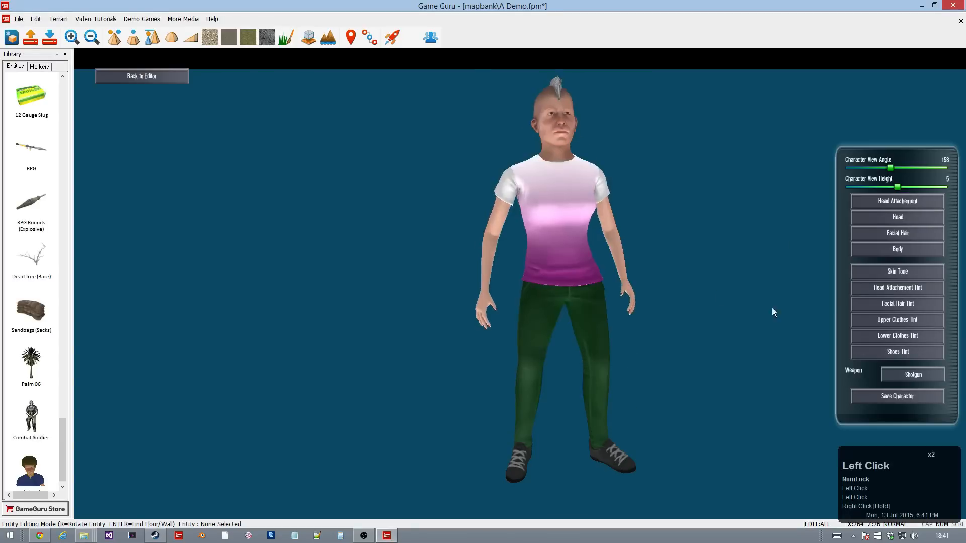
click(891, 201)
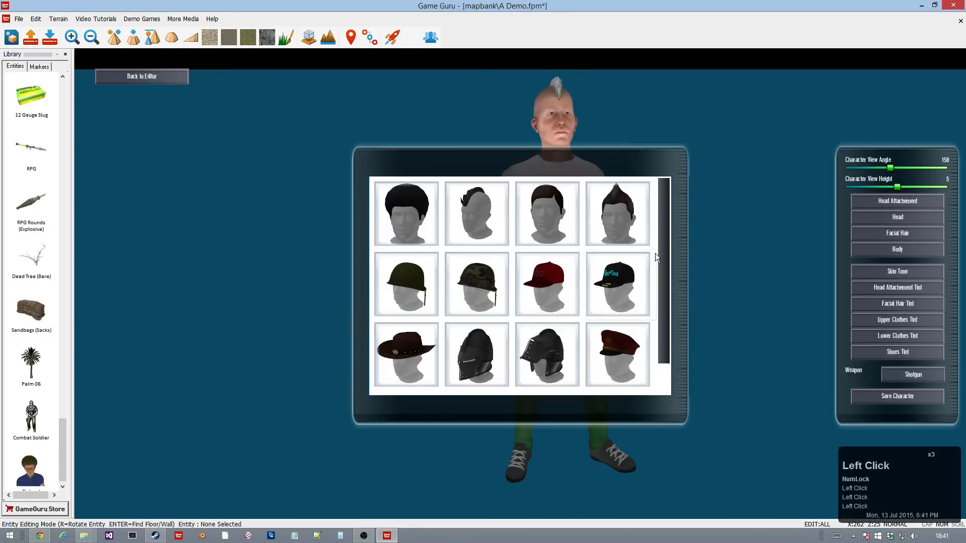
drag(660, 253, 664, 285)
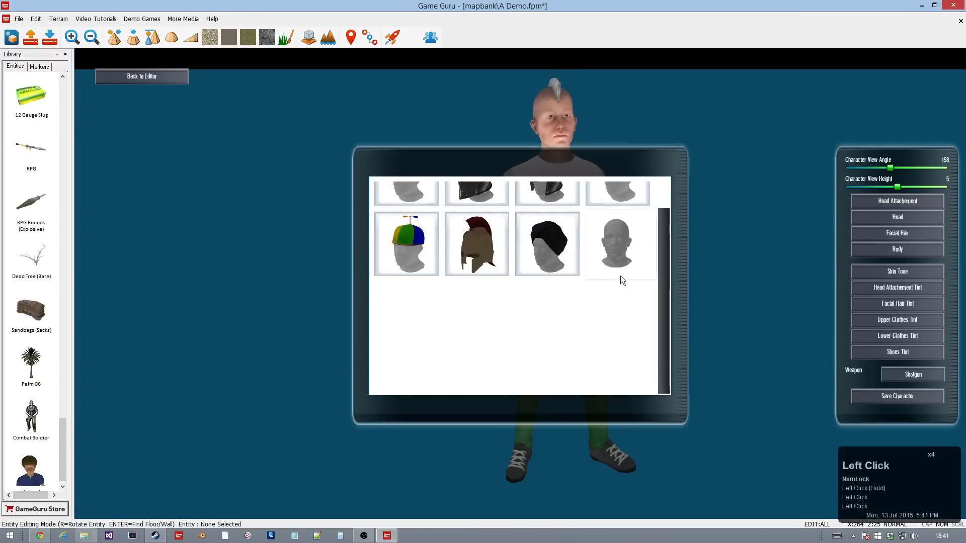
click(615, 248)
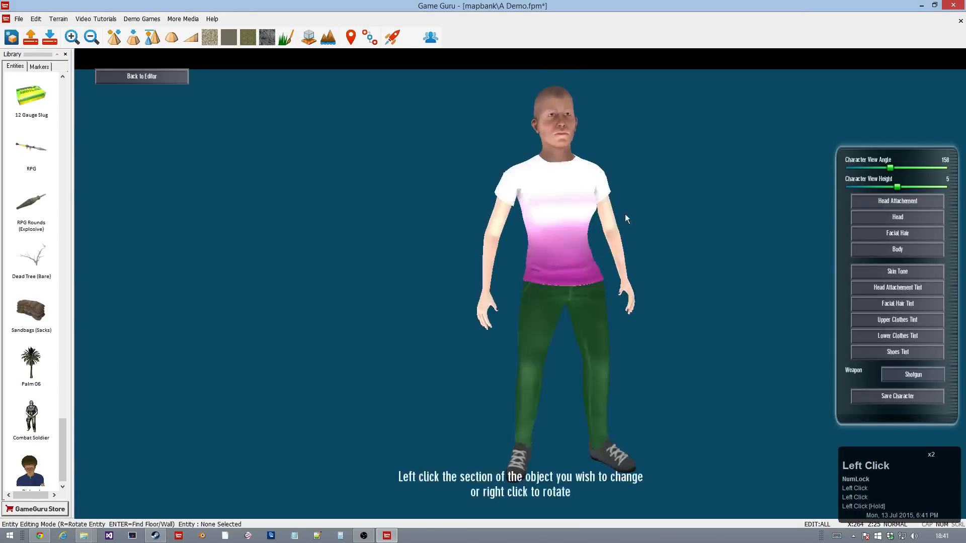
- Give the character the male body with the blue "run jump swim" T-shirt and dark trousers
click(878, 254)
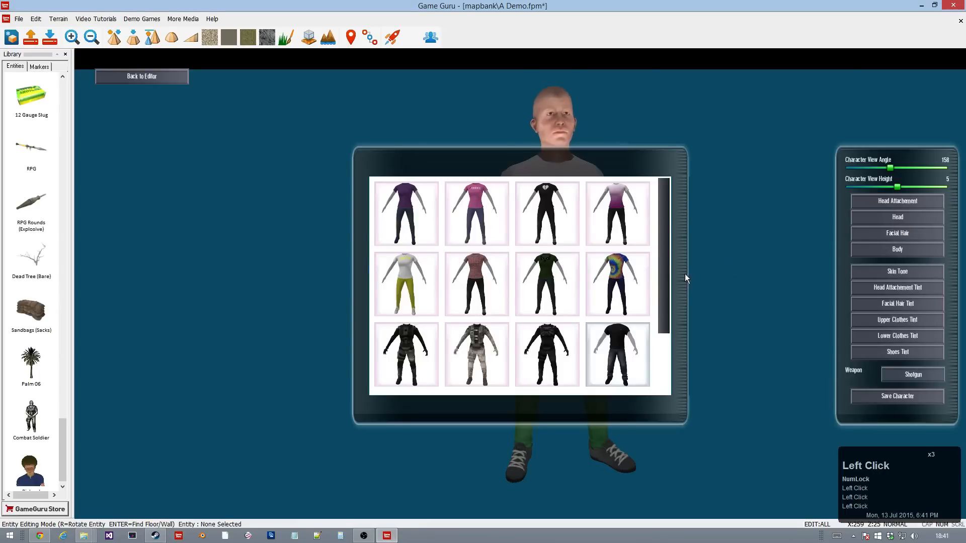
drag(669, 260, 601, 261)
click(553, 270)
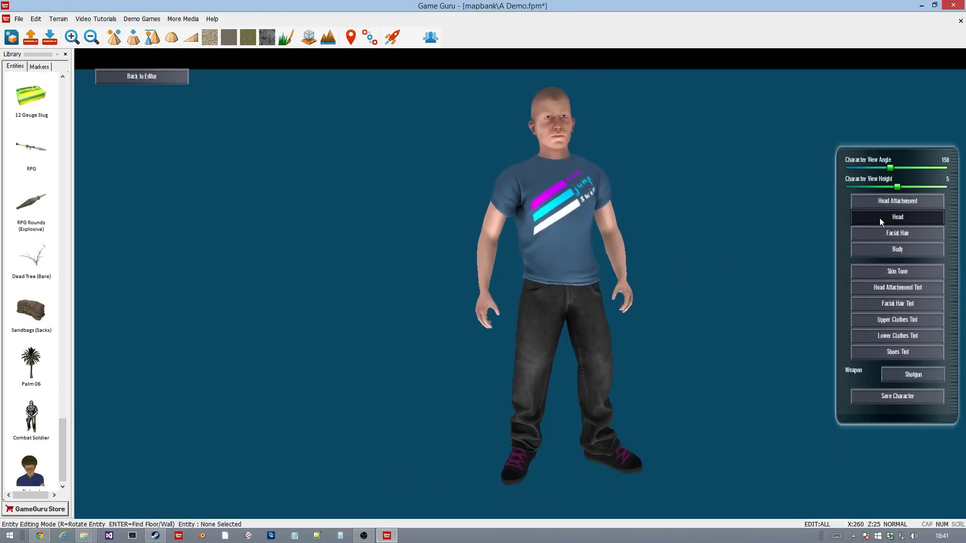
- Choose the male custom photo head and load alien.jpg from the Faces folder on the Desktop as its image
click(879, 218)
click(474, 217)
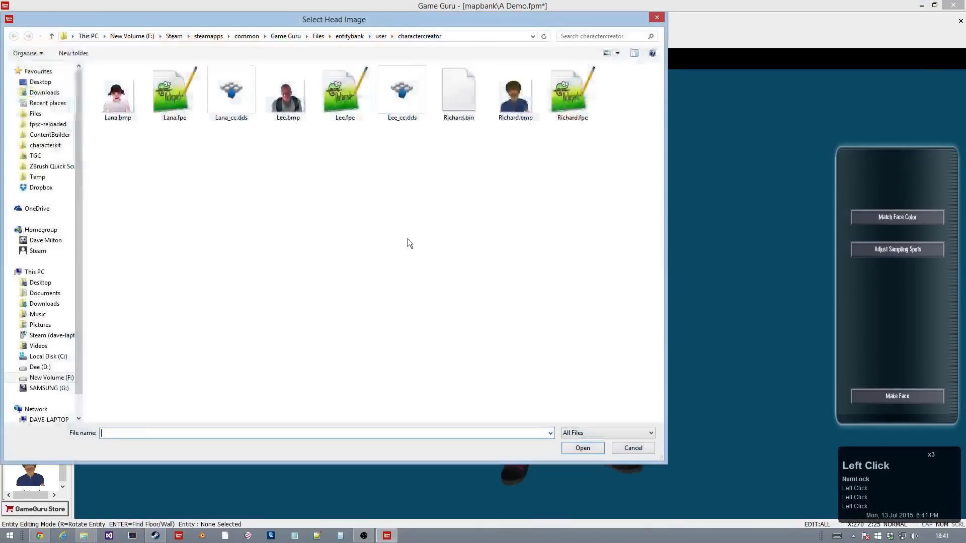
click(40, 283)
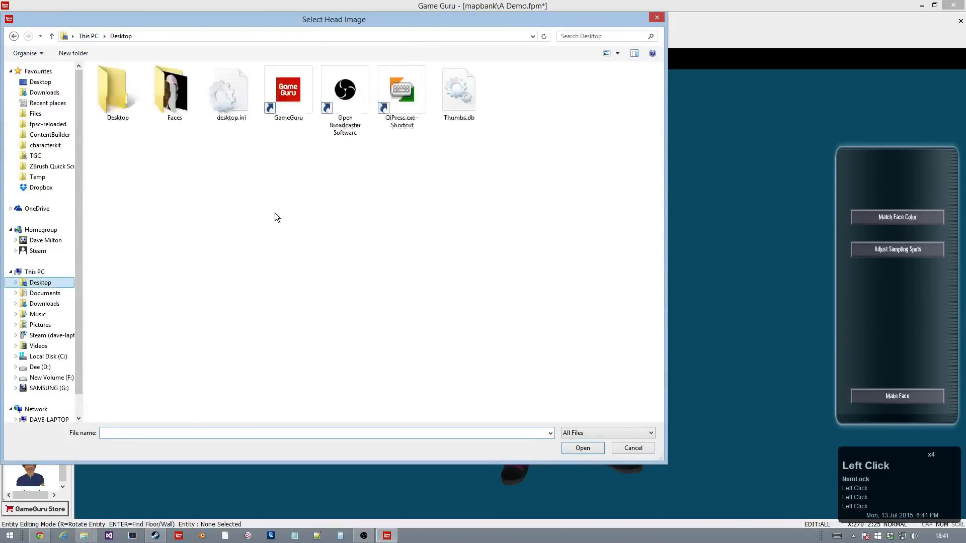
double_click(181, 96)
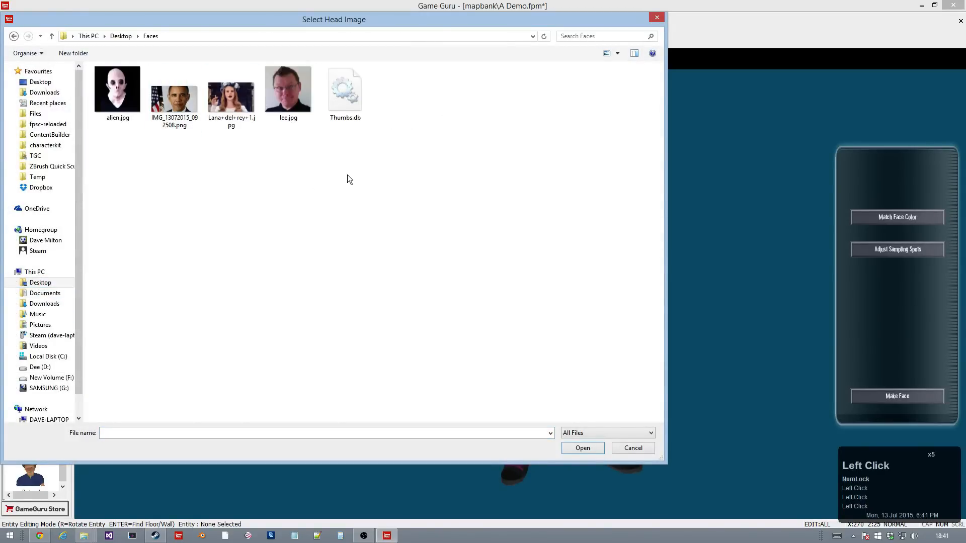
double_click(113, 97)
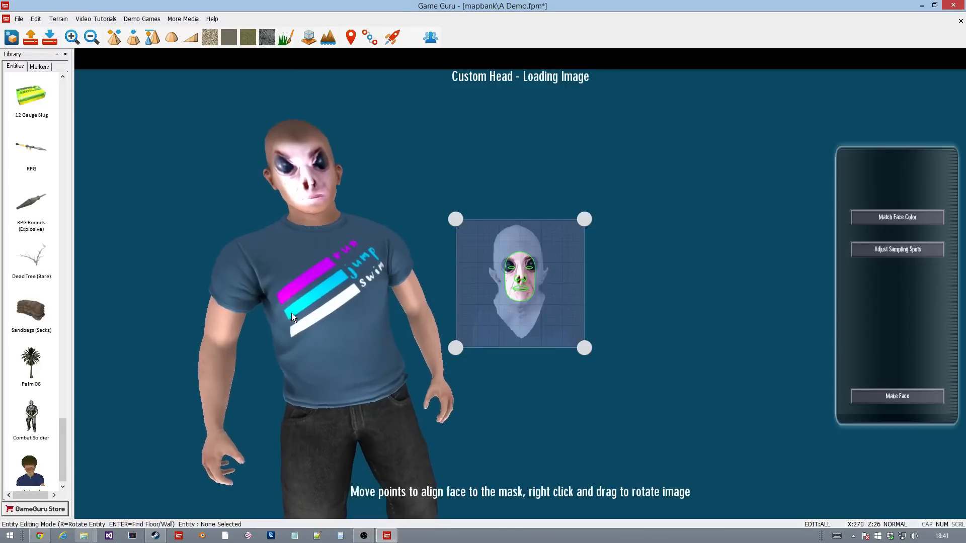
- Rotate and resize the alien image to line up its eyes, nose and mouth with the face mask
click(453, 221)
drag(454, 221, 462, 221)
right_click(529, 326)
right_drag(529, 325, 527, 327)
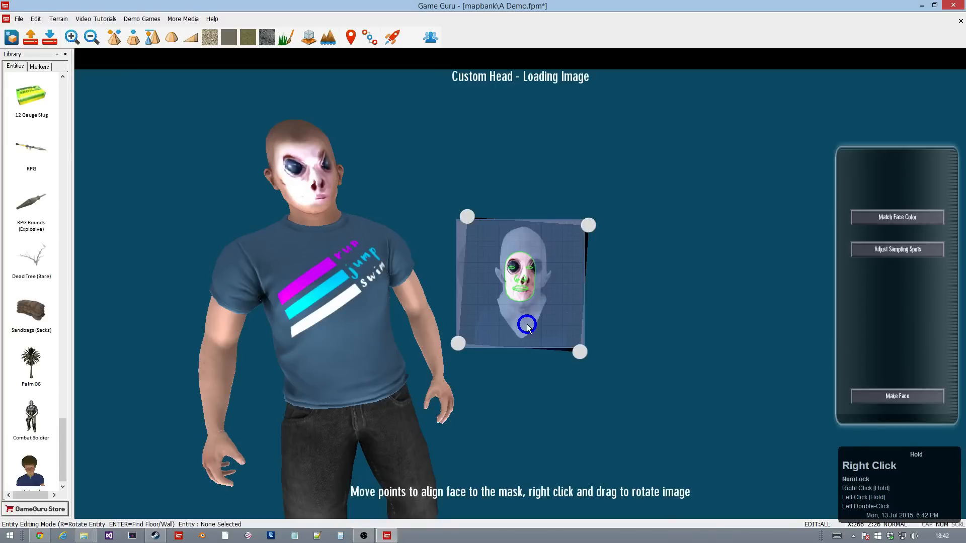
right_drag(526, 327, 523, 324)
click(462, 354)
drag(461, 354, 455, 346)
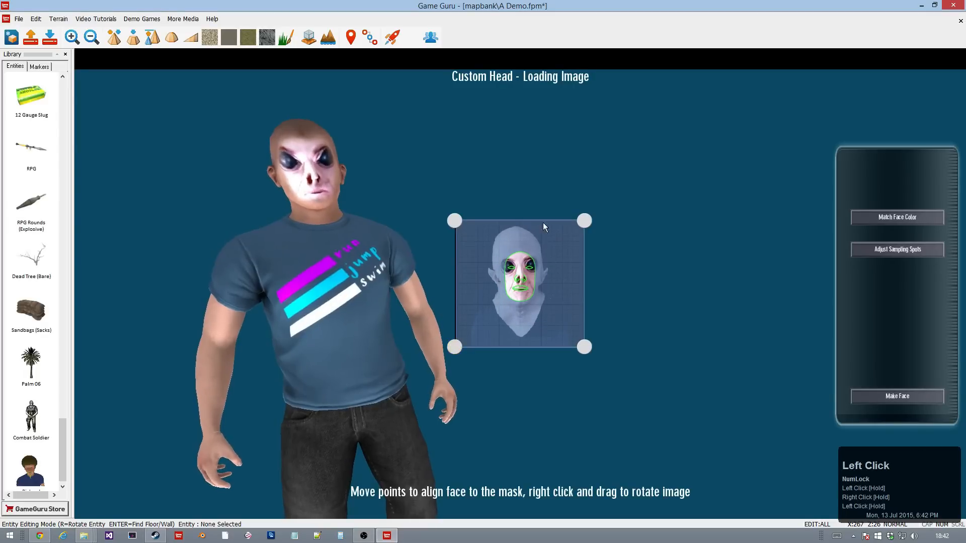
- Fine-tune the alien image's corner points and tilt it slightly clockwise to fit the face mask
drag(584, 220, 582, 223)
click(455, 221)
drag(455, 221, 463, 219)
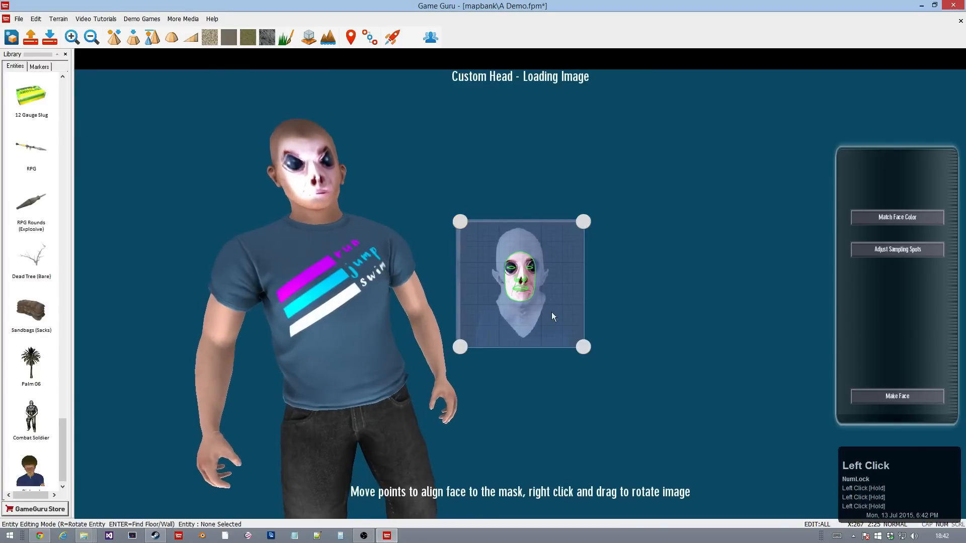
drag(589, 348, 585, 350)
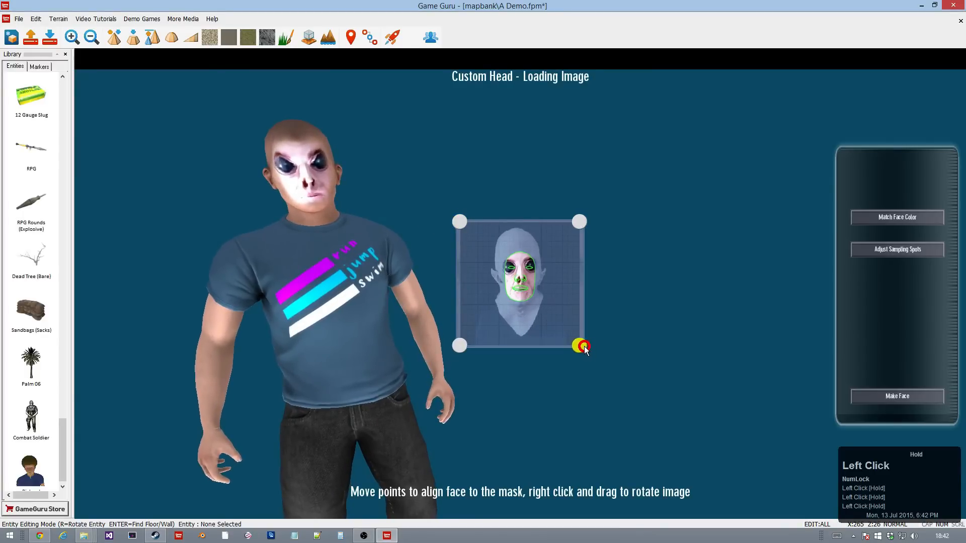
right_drag(508, 333, 509, 314)
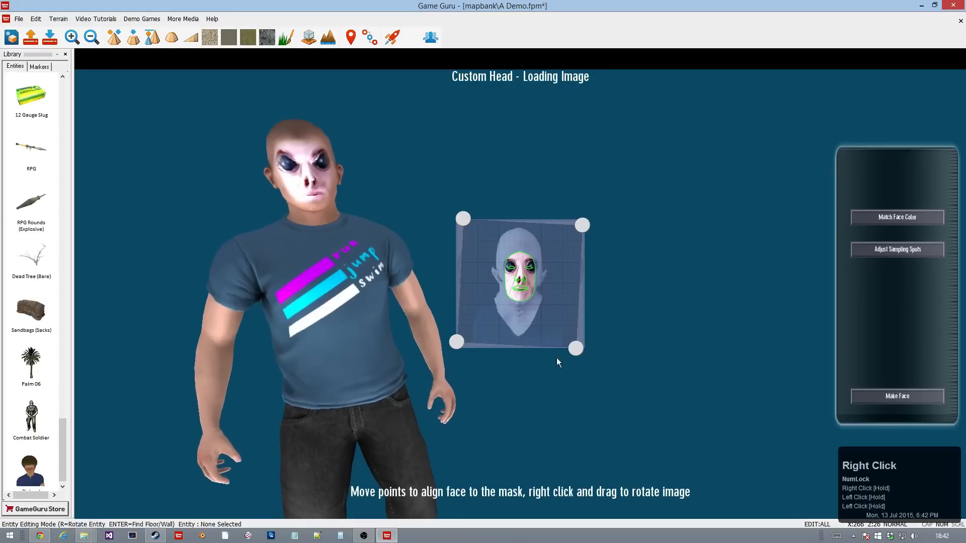
drag(579, 348, 577, 345)
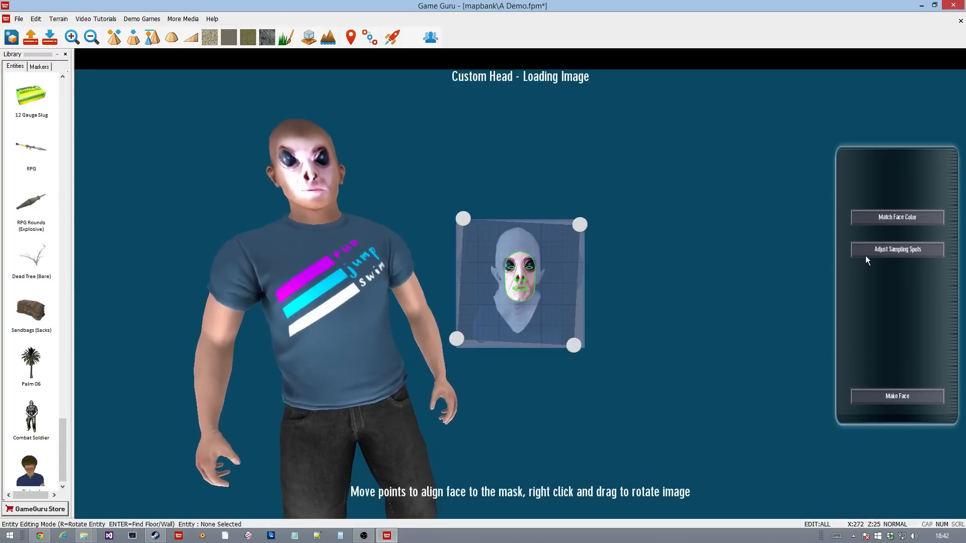
- Match the face color, move the sampling spots inward onto the nose bridge and both inner cheeks, and match the color again
click(878, 221)
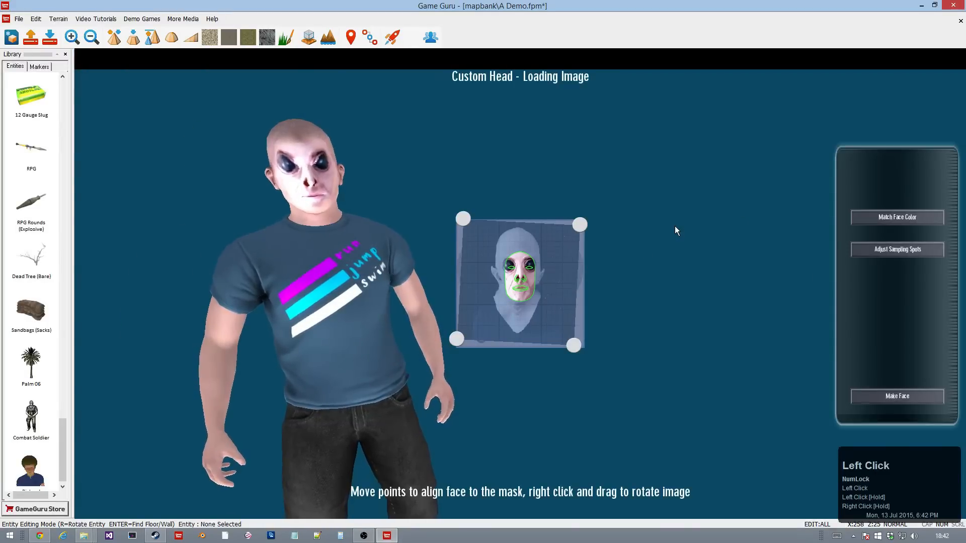
click(913, 252)
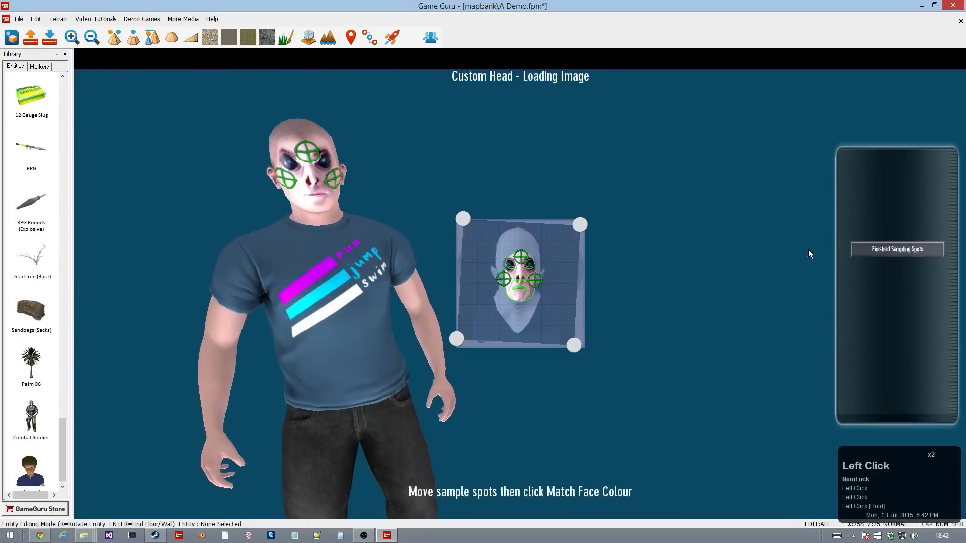
drag(504, 279, 532, 279)
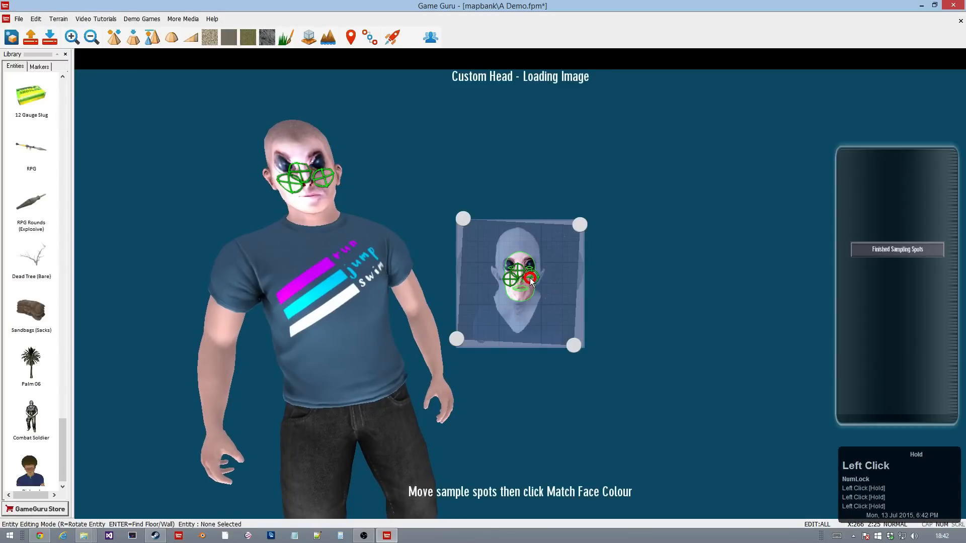
click(885, 252)
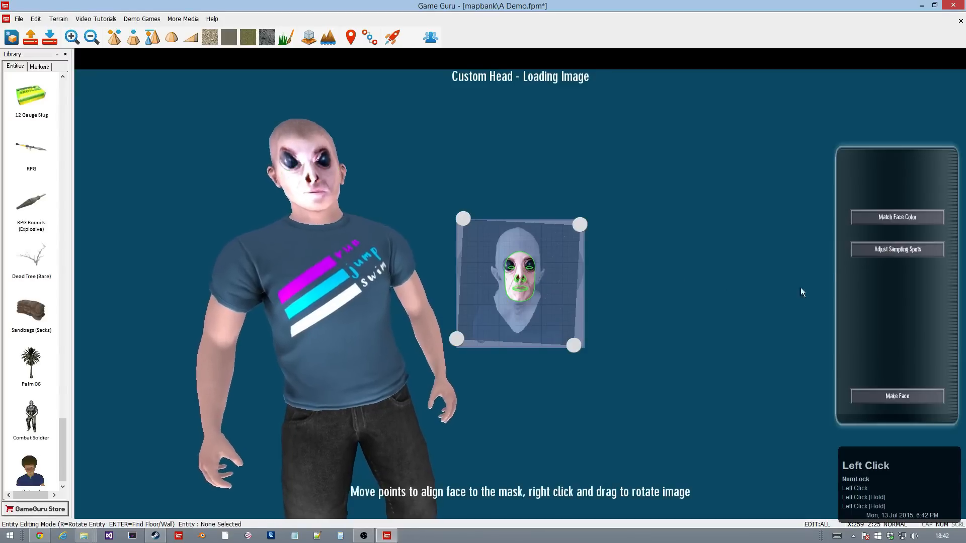
click(882, 221)
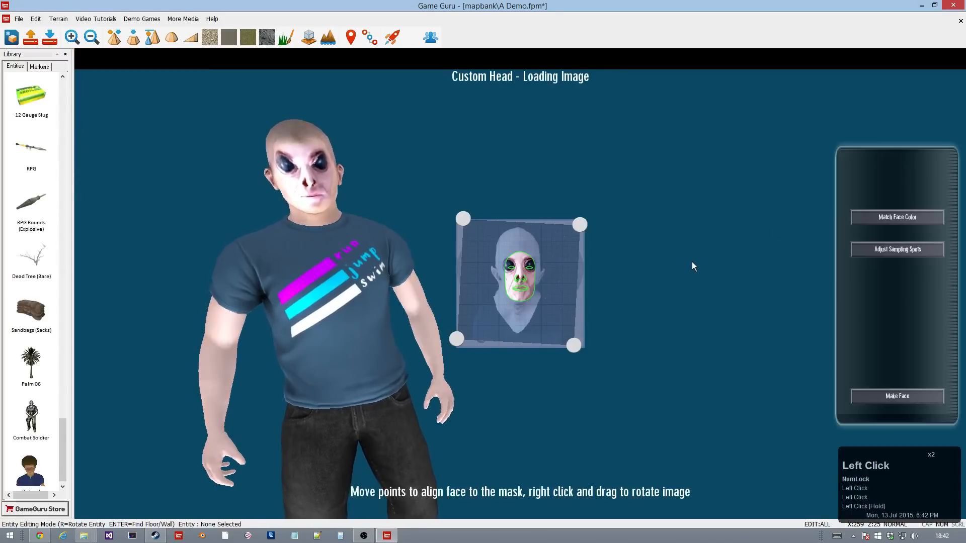
- Move two sampling spots to the lower forehead and the chin, keep one on the cheek, and match the face color
click(862, 249)
drag(517, 269, 519, 260)
drag(529, 299, 520, 302)
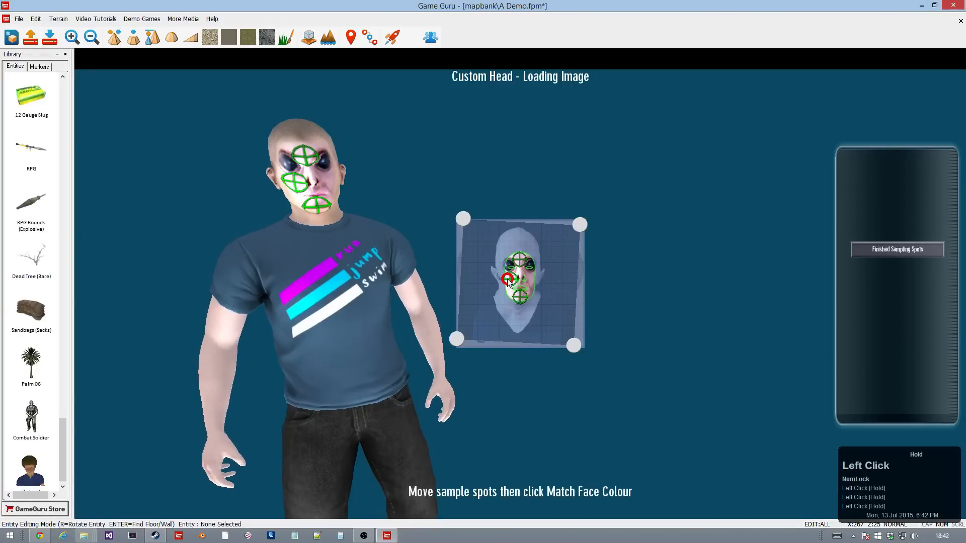
click(886, 249)
click(873, 221)
click(873, 222)
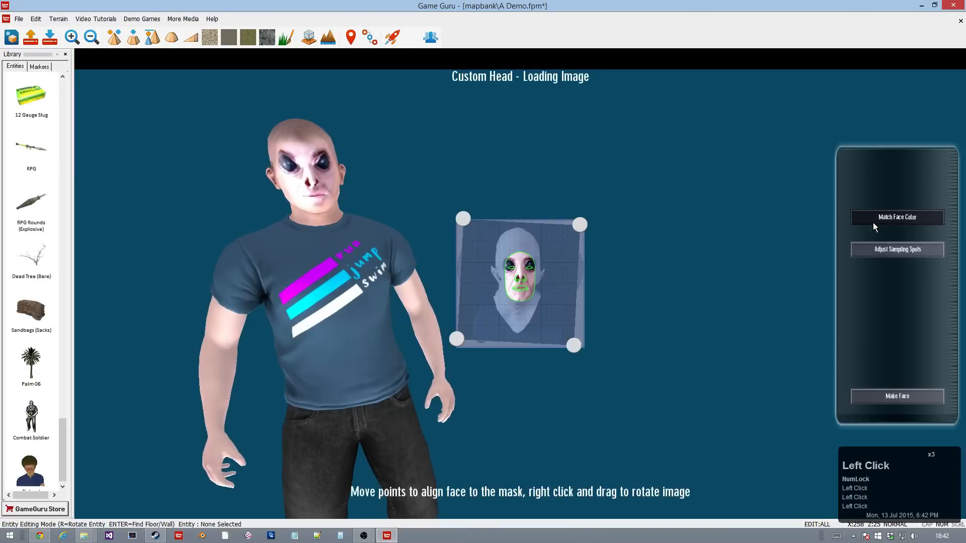
- Reposition the sampling spots on the nose bridge, one inner cheek and the side of the chin, and match the face color
click(880, 252)
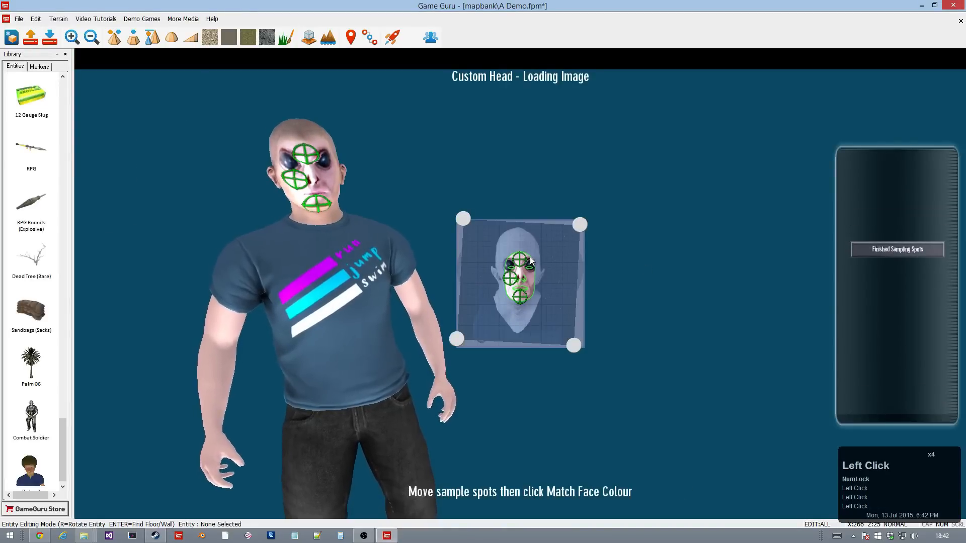
drag(523, 260, 533, 284)
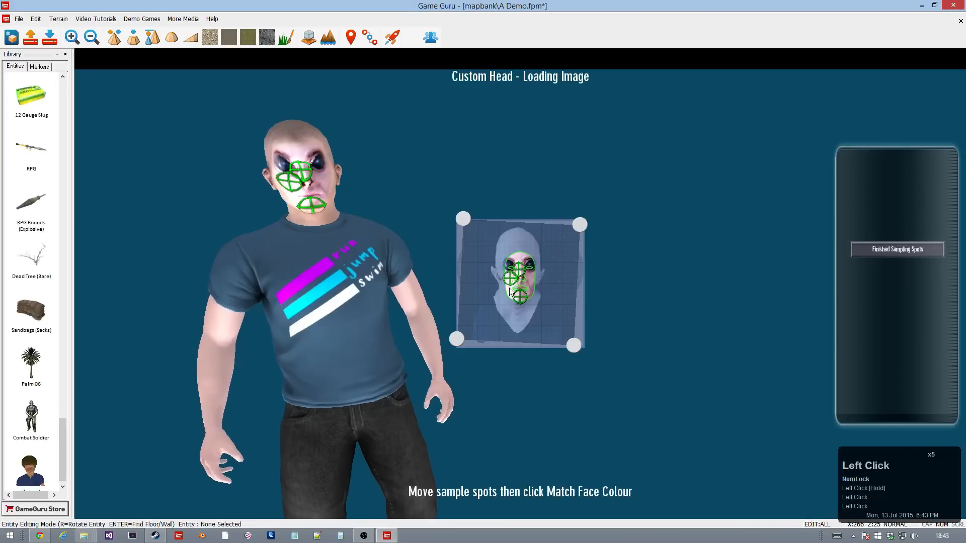
drag(520, 296, 524, 291)
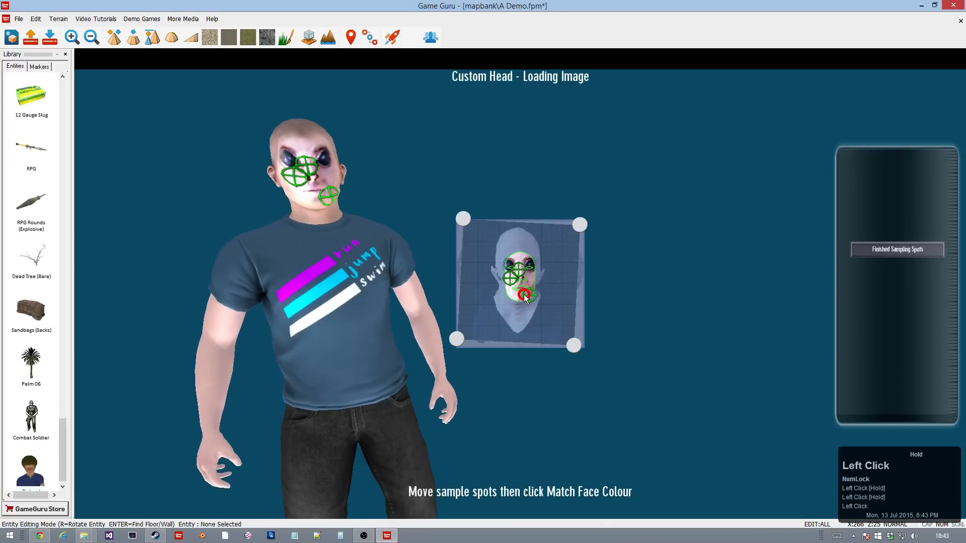
drag(509, 297, 509, 290)
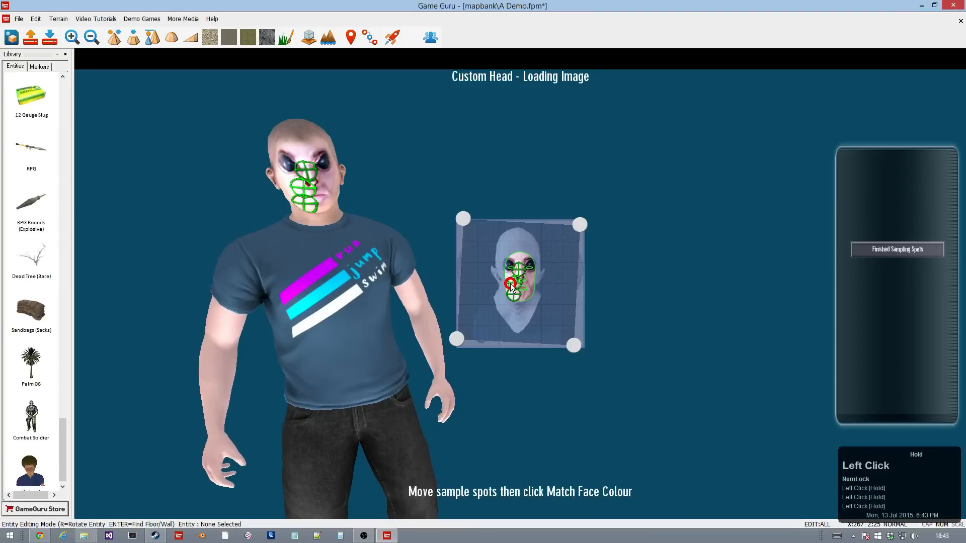
drag(528, 262, 534, 286)
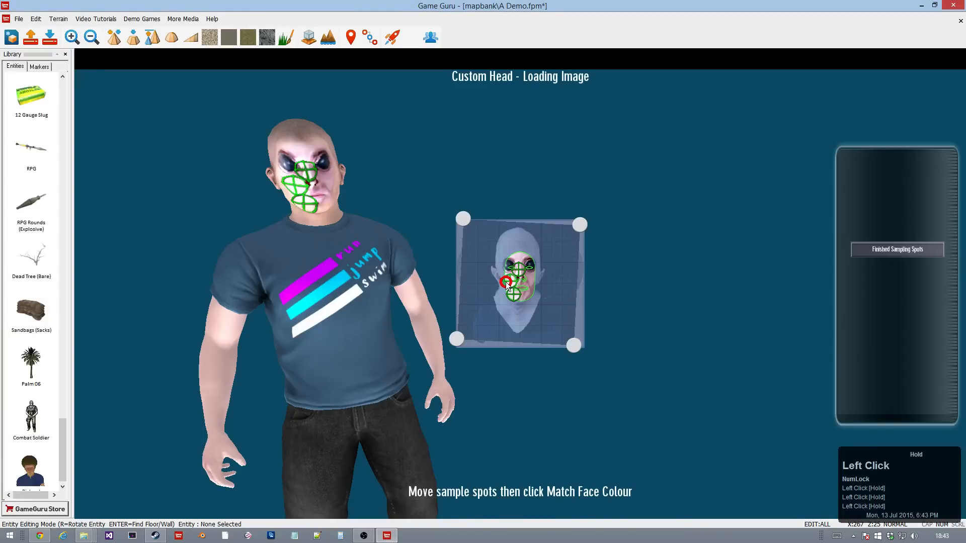
drag(507, 286, 510, 281)
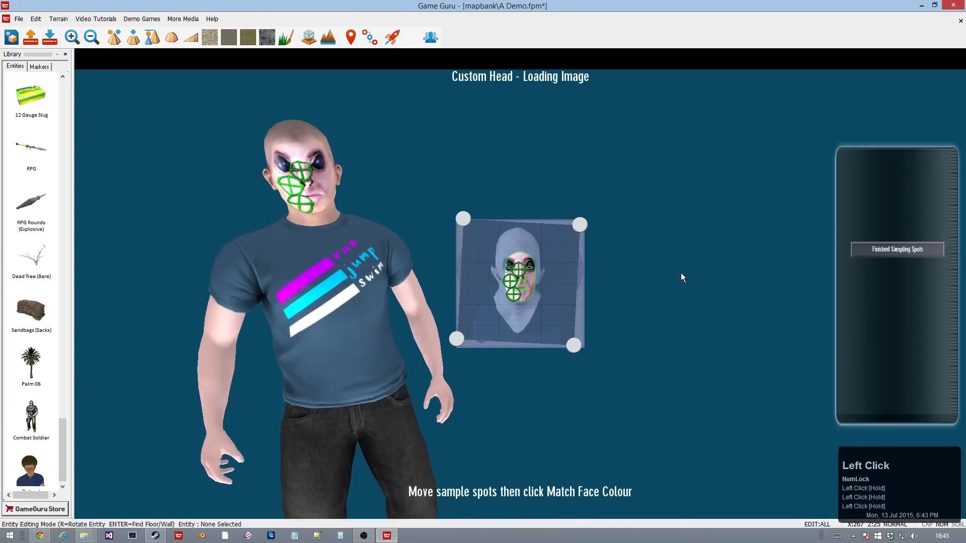
click(891, 249)
click(886, 222)
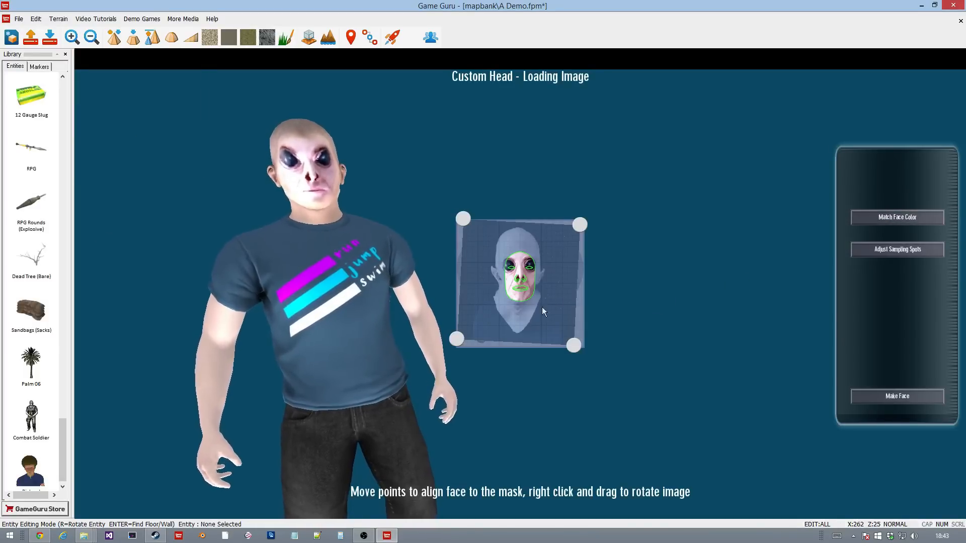
- Move one sampling spot down from the nose to beside the mouth on the alien image and match the face color
click(893, 250)
drag(518, 273, 516, 284)
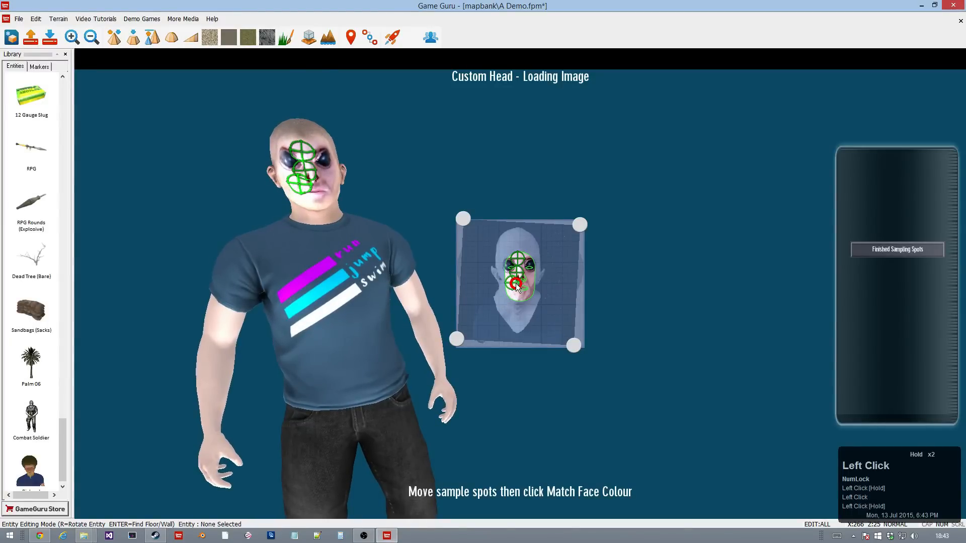
click(930, 250)
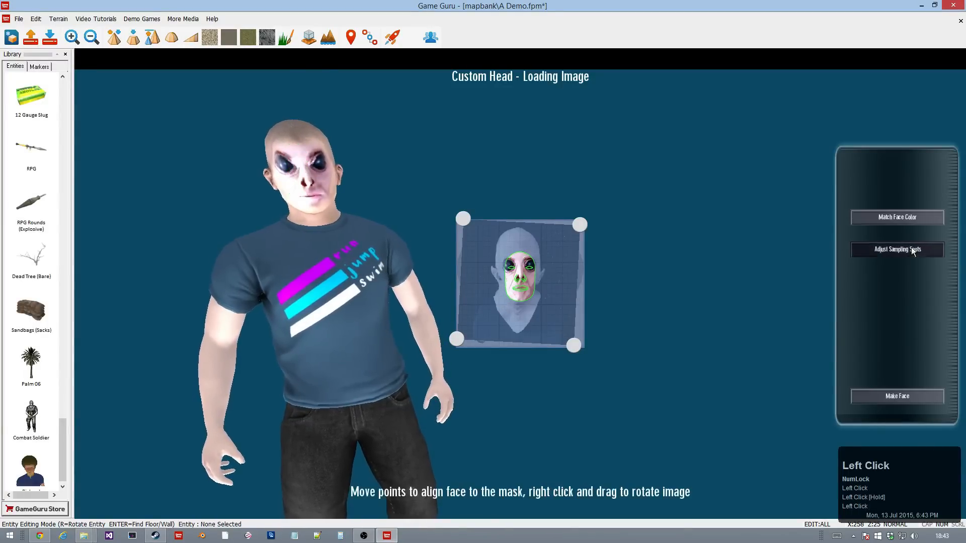
click(886, 217)
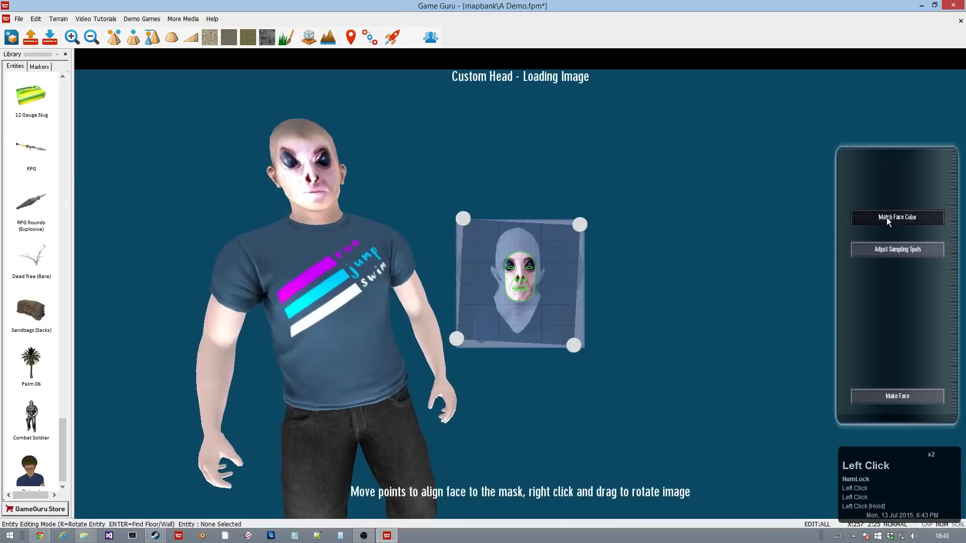
- Make the face from the alien image and set the character's weapon to Uzi
right_drag(322, 301, 451, 306)
click(901, 395)
right_drag(629, 347, 771, 303)
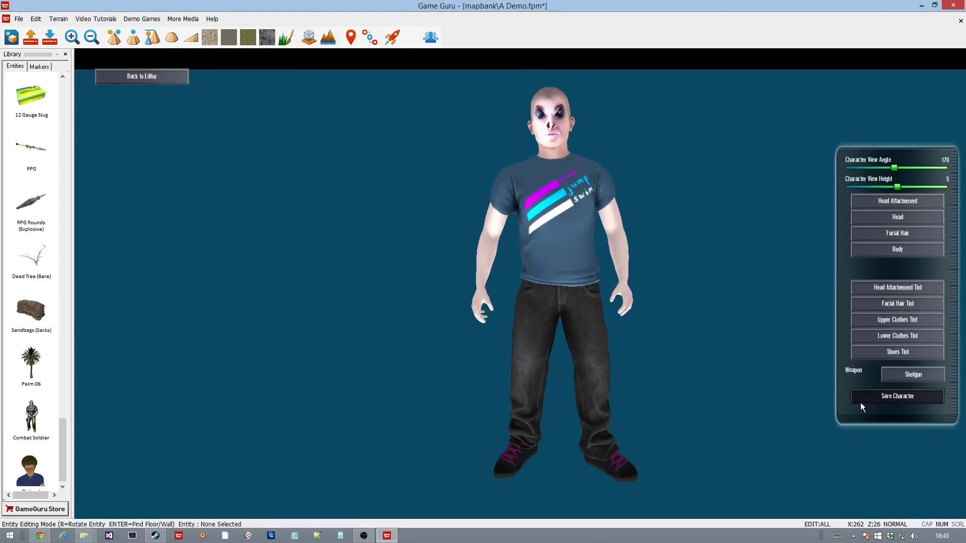
click(930, 372)
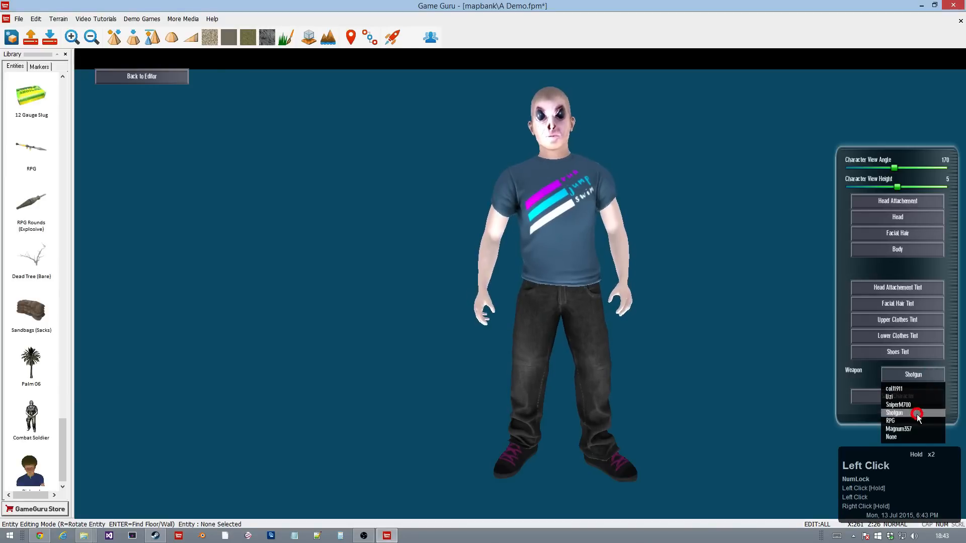
click(911, 397)
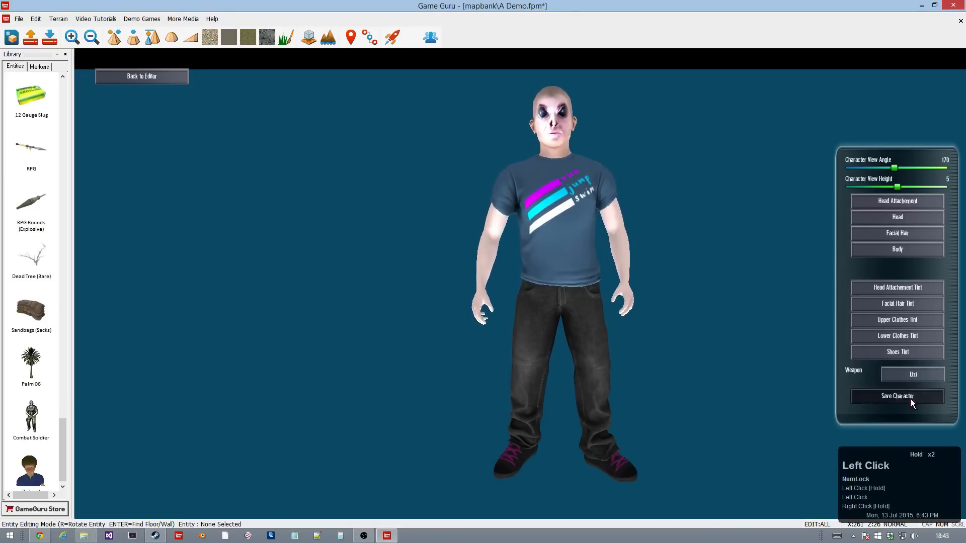
- Save the character as alien and return to the level editor
click(878, 397)
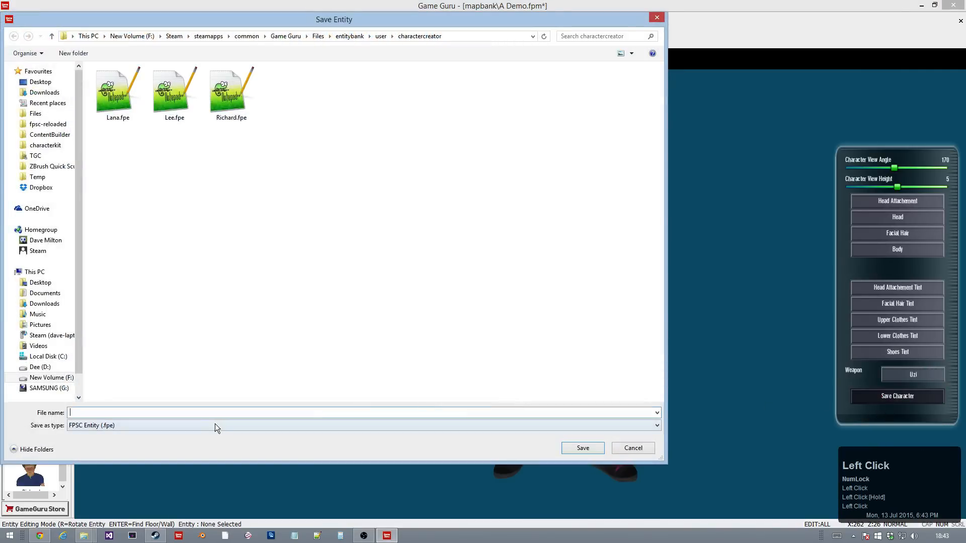
text(alien)
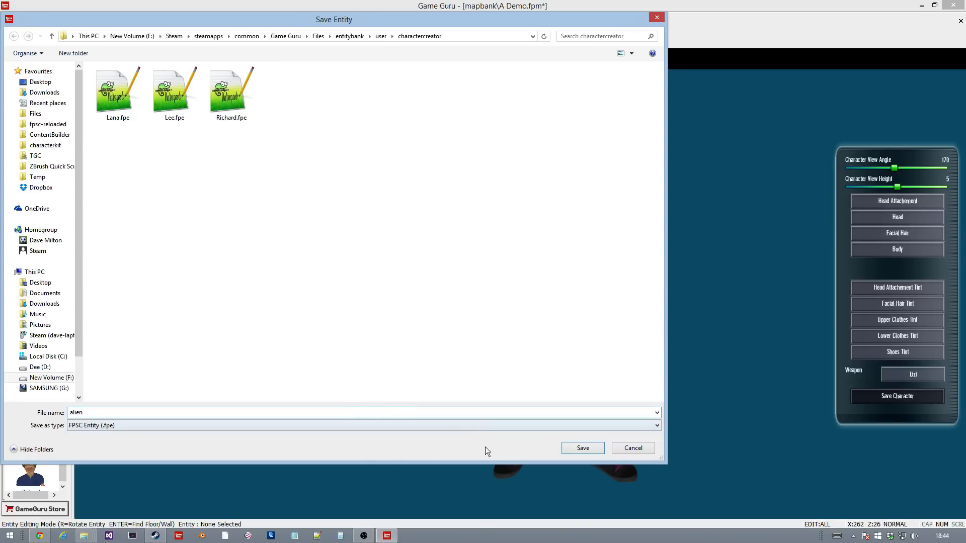
click(571, 451)
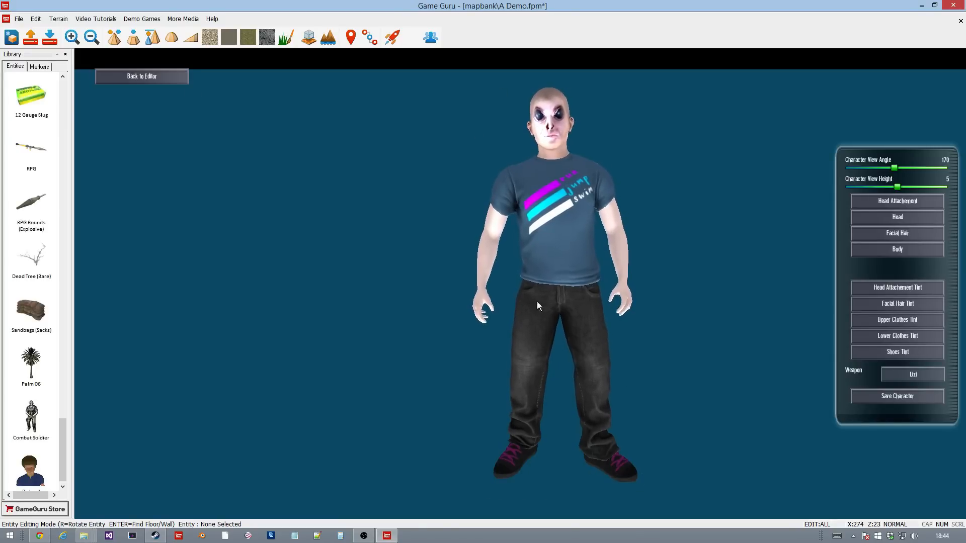
click(162, 80)
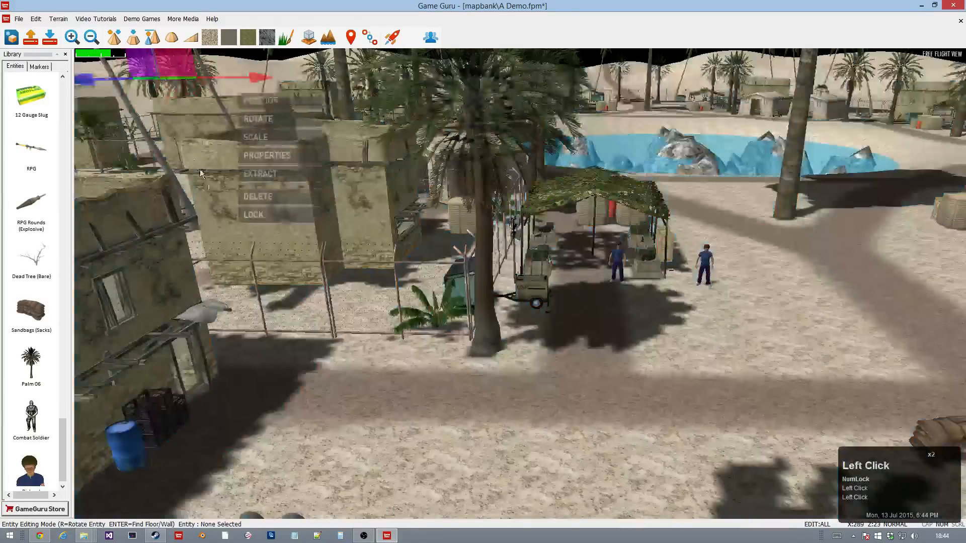
- Go to the open sand in front of the pool and open the entity library for adding a new entity
mouse_move(164, 121)
right_down()
mouse_move(137, 130)
mouse_move(161, 118)
right_up()
key(w)
key(w)
key(d)
key(w)
key(s)
key(s)
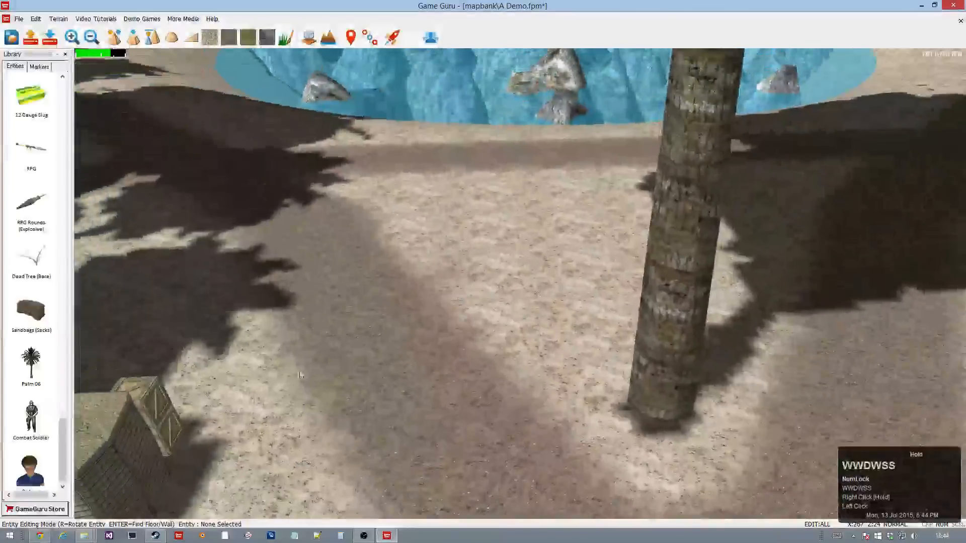
click(10, 70)
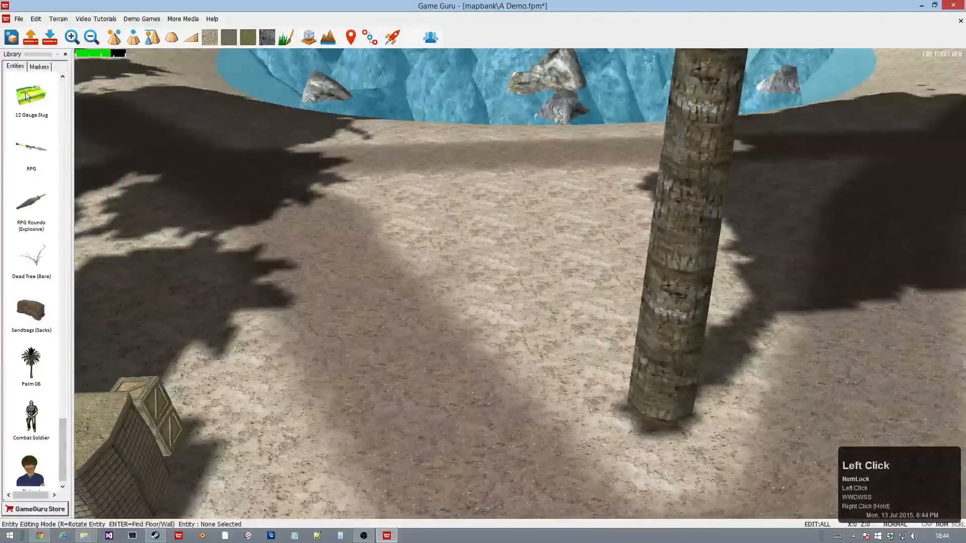
drag(64, 423, 76, 450)
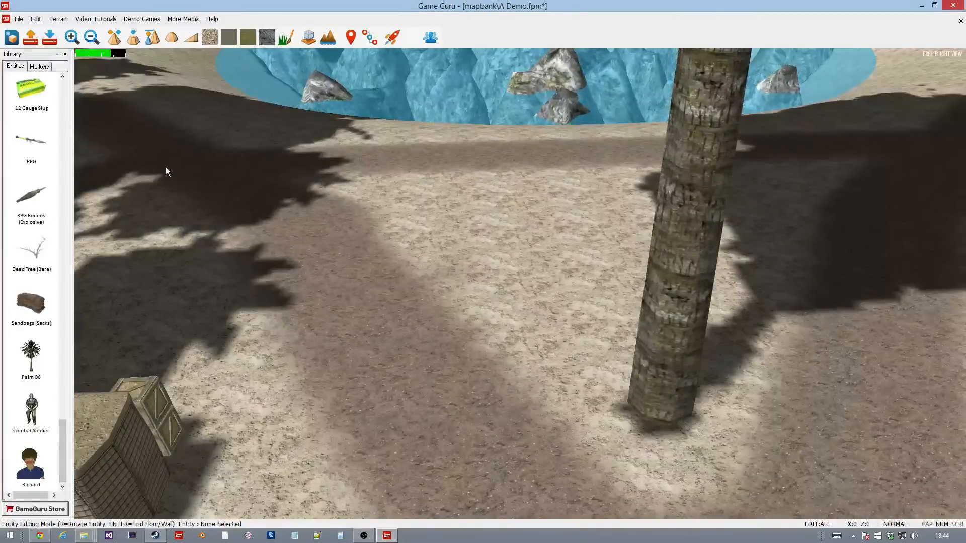
drag(61, 432, 26, 84)
click(26, 85)
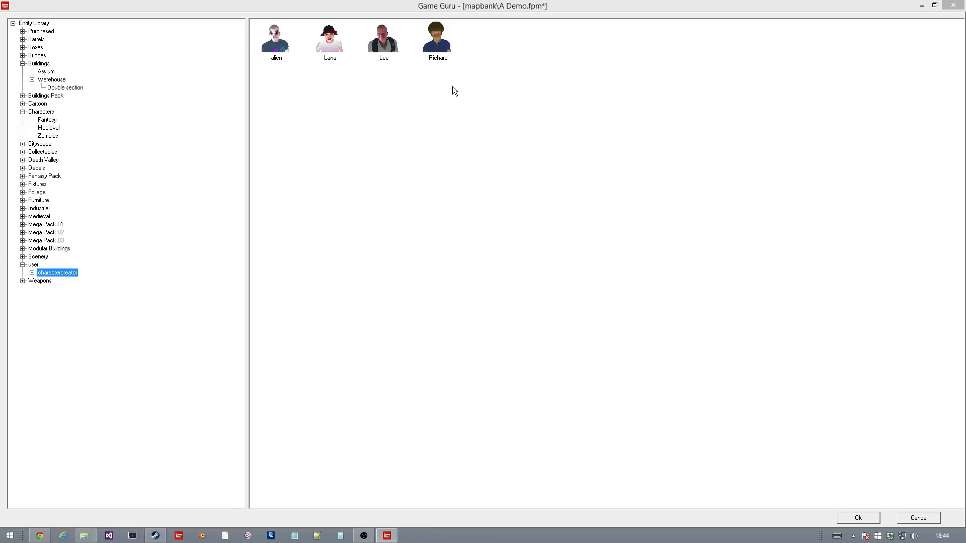
- Add the Lana character and place two copies on the sand in front of the pool
double_click(331, 41)
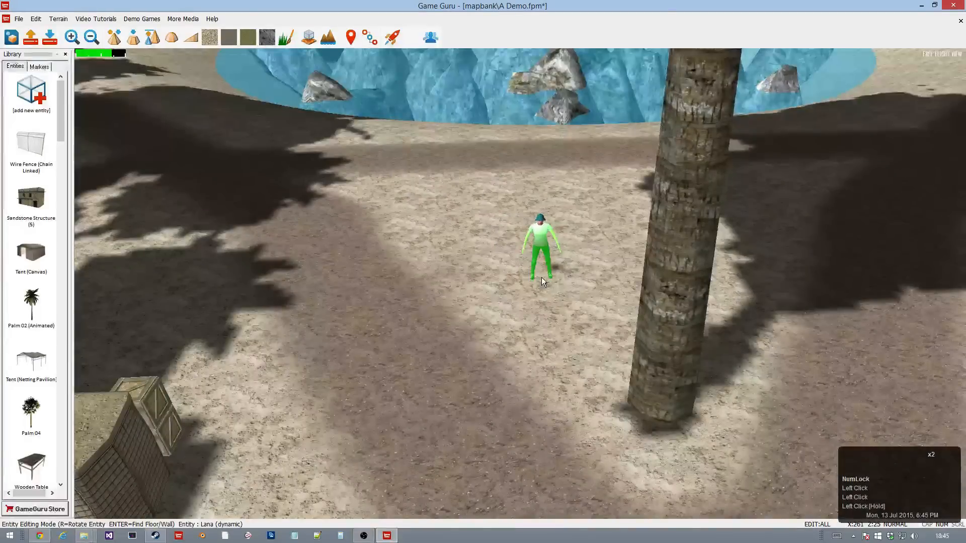
shift+click(556, 277)
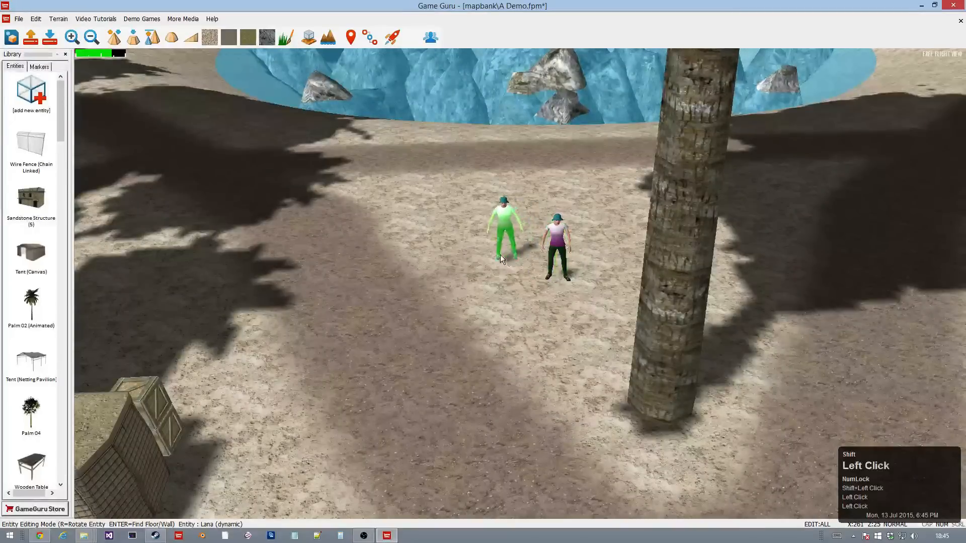
click(471, 244)
right_click(256, 204)
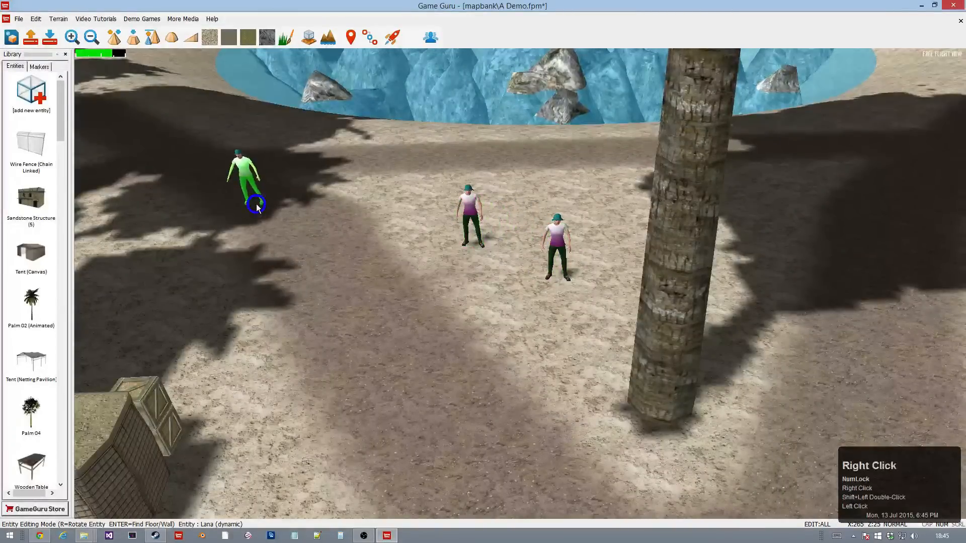
key(Delete)
- Add the alien character and place it in front of the crates beside the red barrel
right_drag(264, 236, 160, 121)
key(w)
key(d)
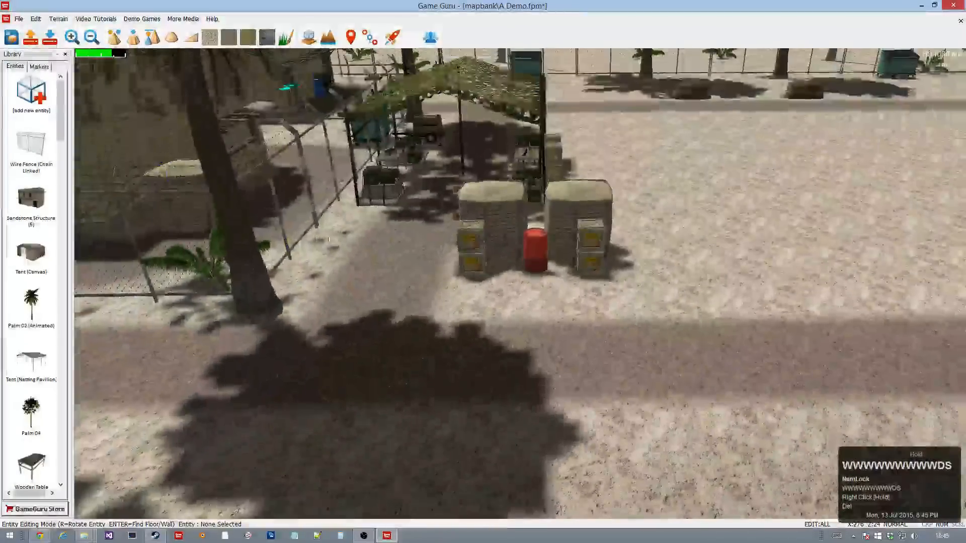
click(30, 98)
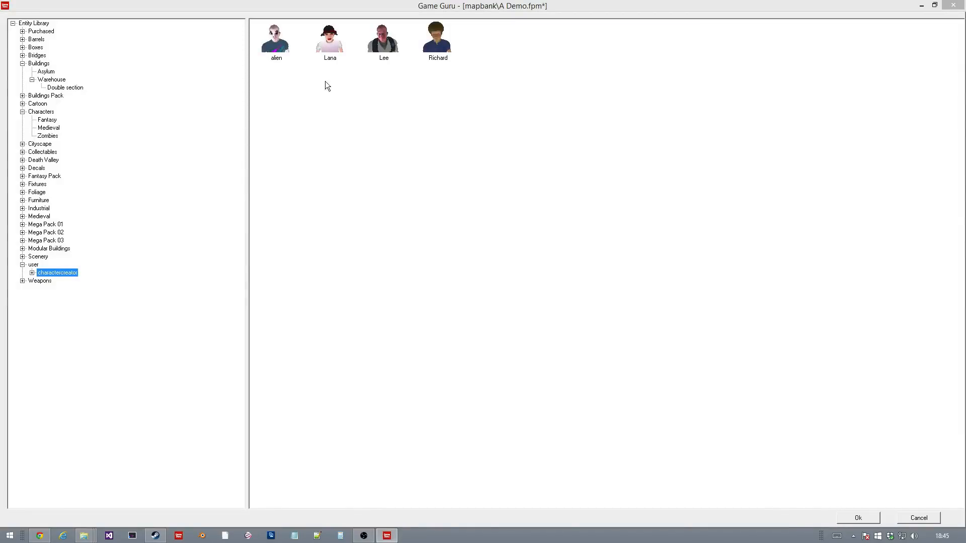
double_click(276, 41)
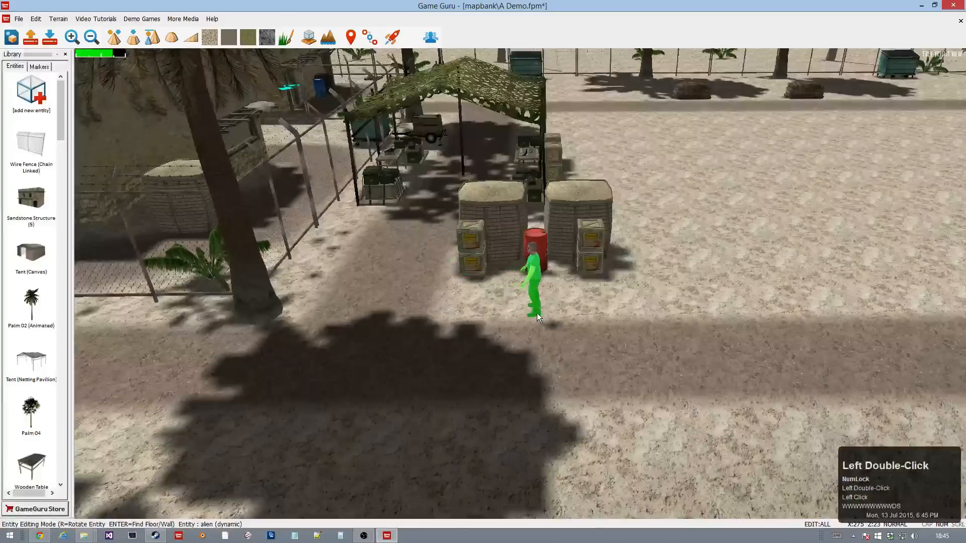
click(595, 312)
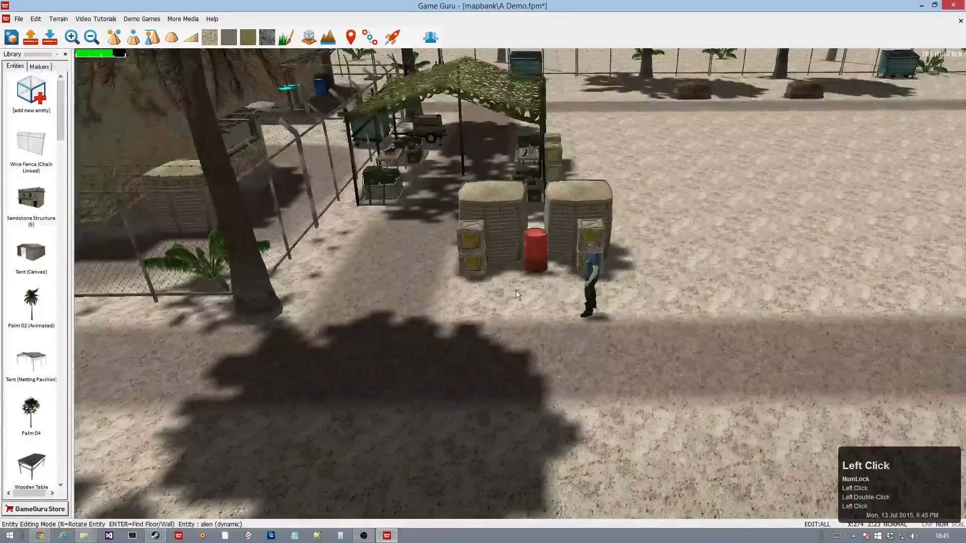
- Add the Lee character, rotate it, and place it on the path outside the netting pavilion
click(26, 91)
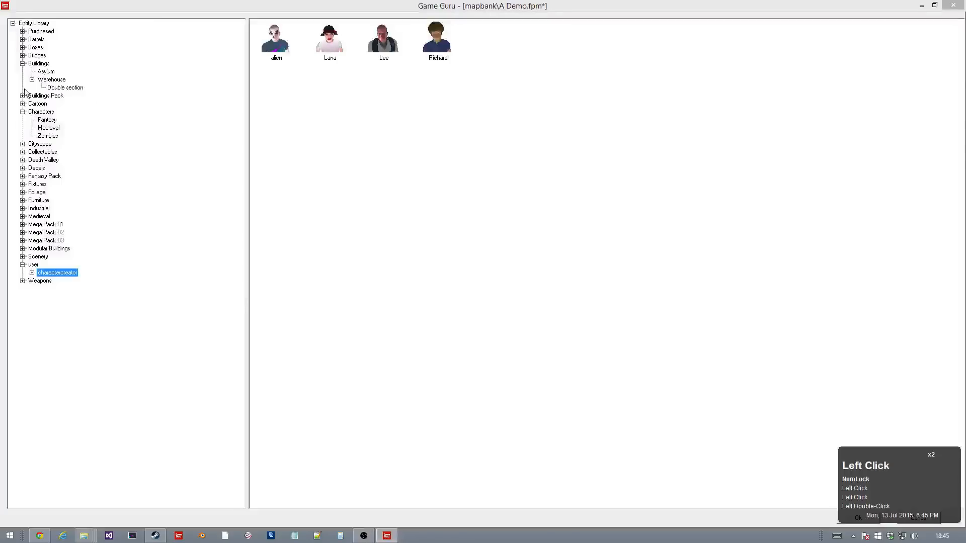
double_click(388, 49)
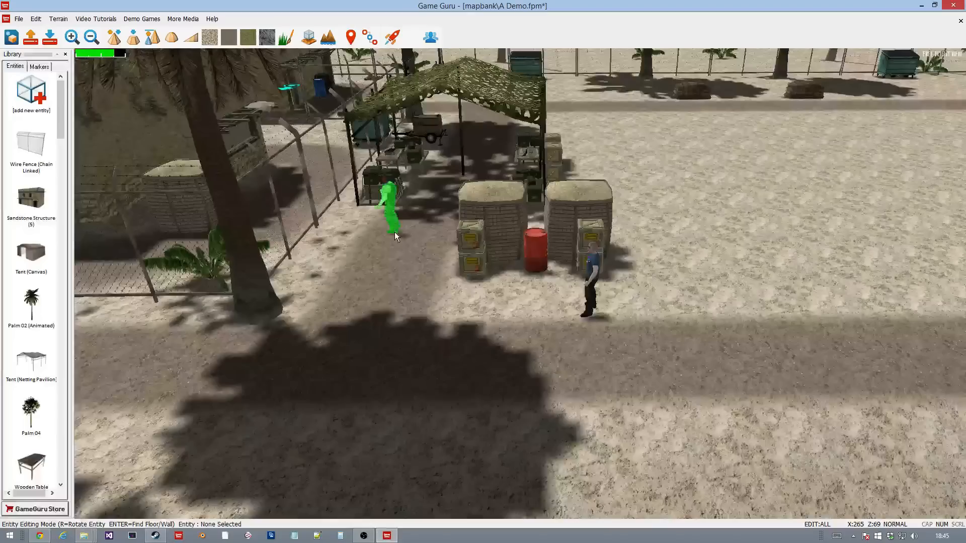
key(r)
key(r)
key(r)
key(r)
key(r)
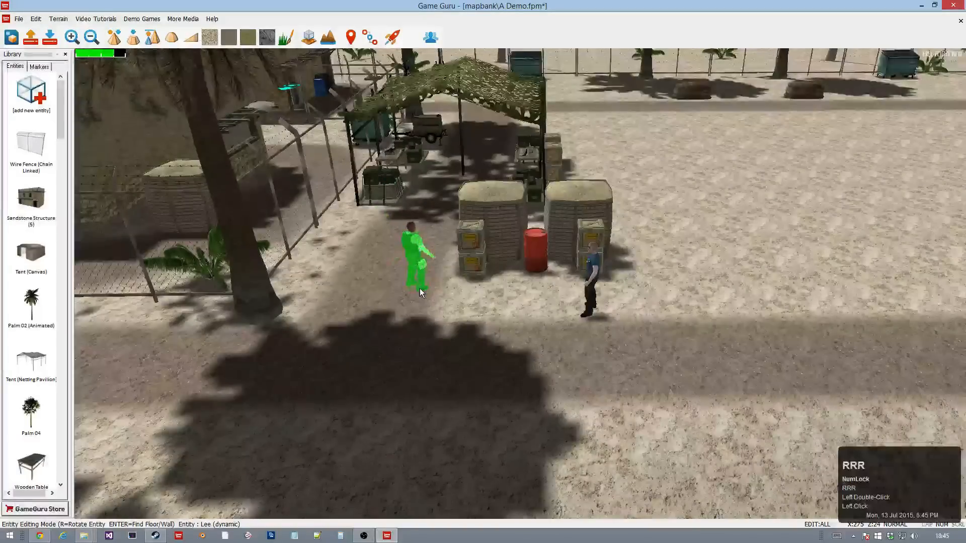
click(418, 285)
- Check the placed characters from across the camp and start a test game of the level
right_drag(428, 381, 161, 121)
key(w)
key(w)
key(a)
key(s)
key(a)
key(w)
key(a)
key(s)
key(a)
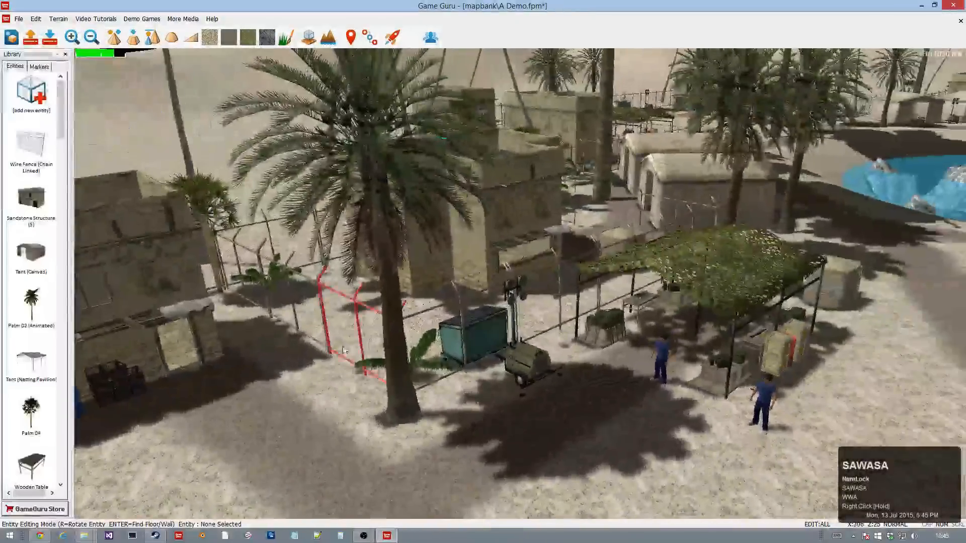
click(388, 45)
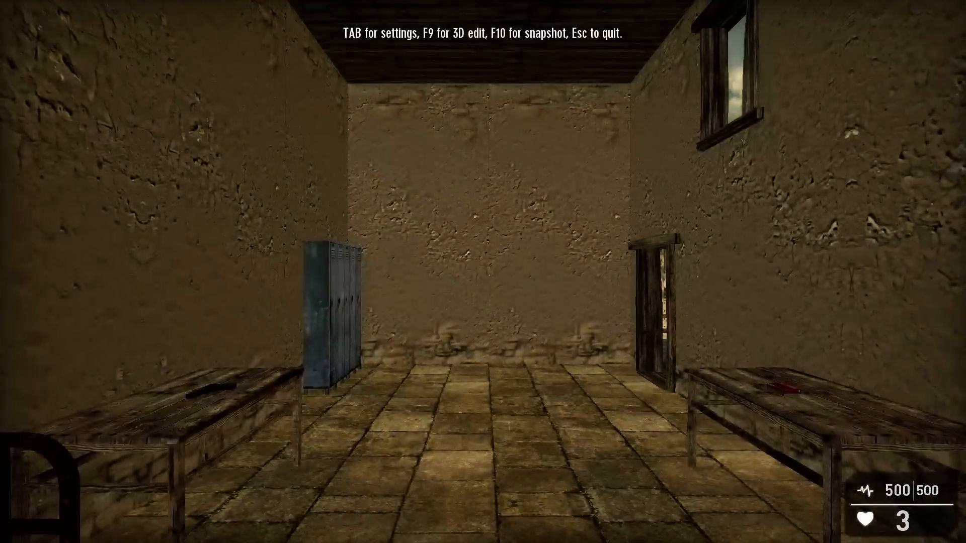
- Collect the pistol and ammo in the starting room and walk to the doorway
key(w)
key(w)
key(e)
key(w)
key(w)
key(w)
key(a)
key(w)
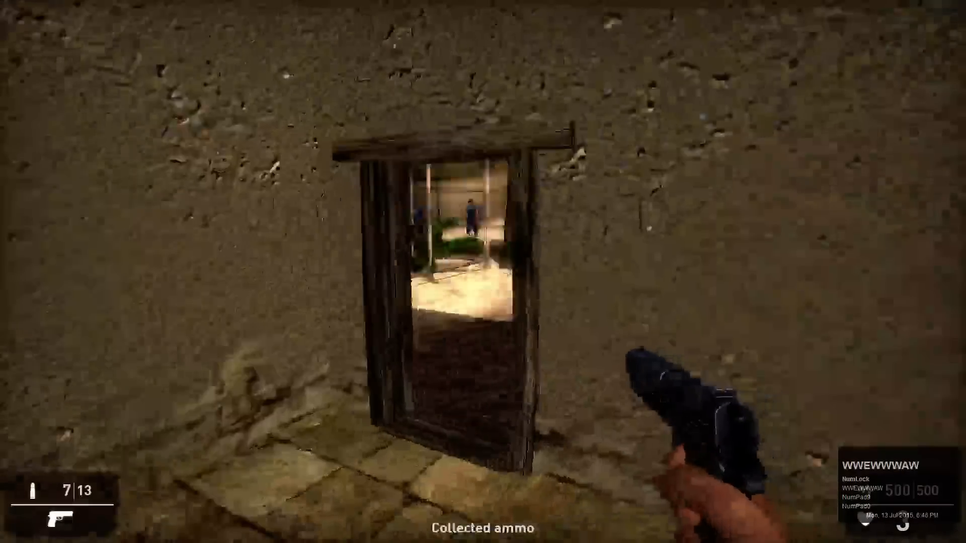
- Test the enemy characters by shooting at them from the doorway, retreating into the room and reloading the pistol
key(w)
key(w)
key(d)
key(d)
key(d)
key(d)
right_click(201, 150)
click(202, 151)
click(201, 151)
click(201, 151)
key(s)
key(s)
key(a)
key(a)
key(r)
key(a)
key(r)
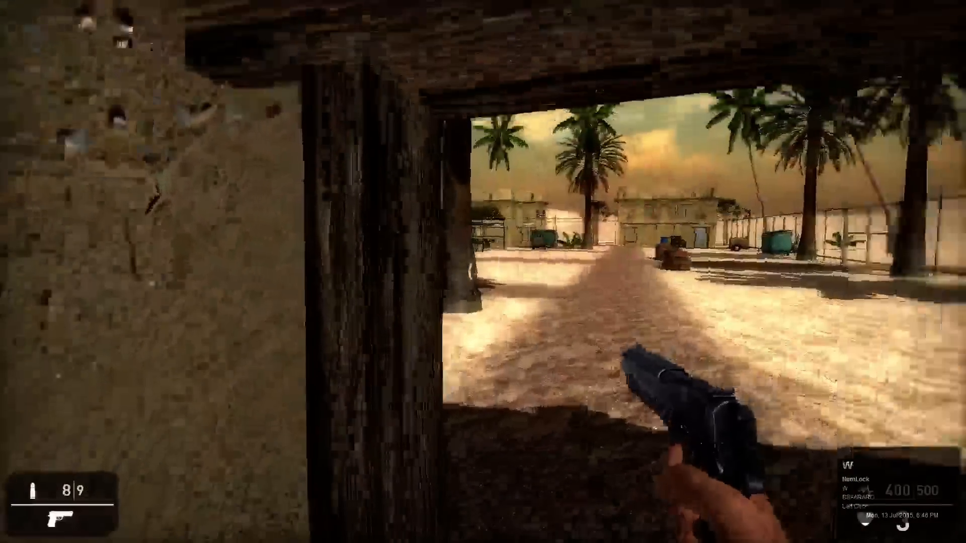
- Fire at the characters outside again, backing into the room to reload between shots
key(d)
right_click(200, 150)
click(201, 151)
key(d)
key(a)
key(s)
key(r)
key(w)
key(w)
key(a)
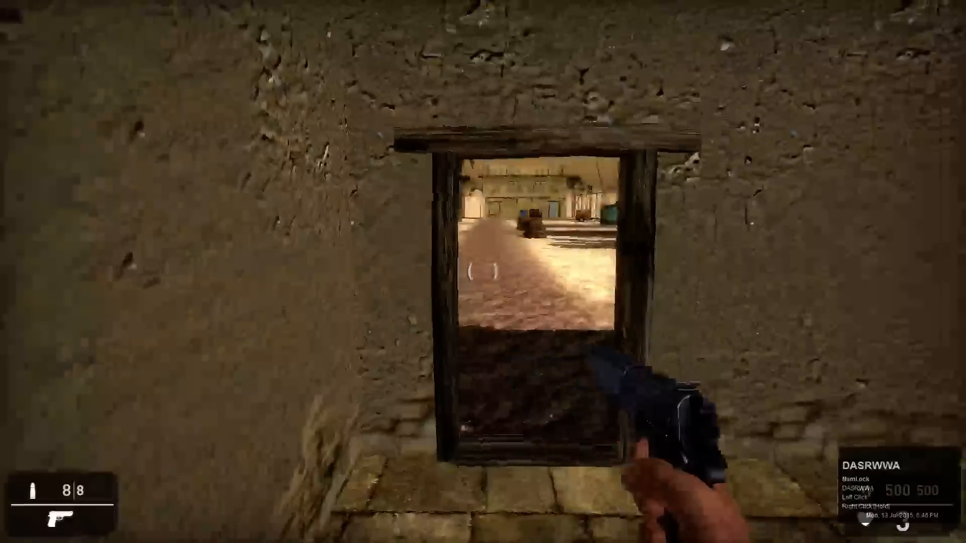
key(d)
right_click(197, 134)
click(197, 134)
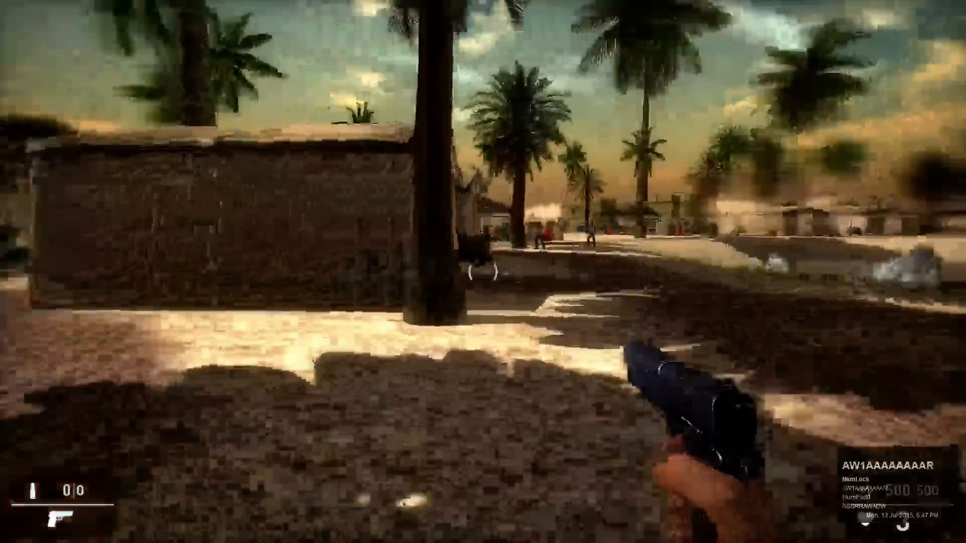
- Run across the camp into the tent and collect the Magnum 357
key(a)
key(w)
key(w)
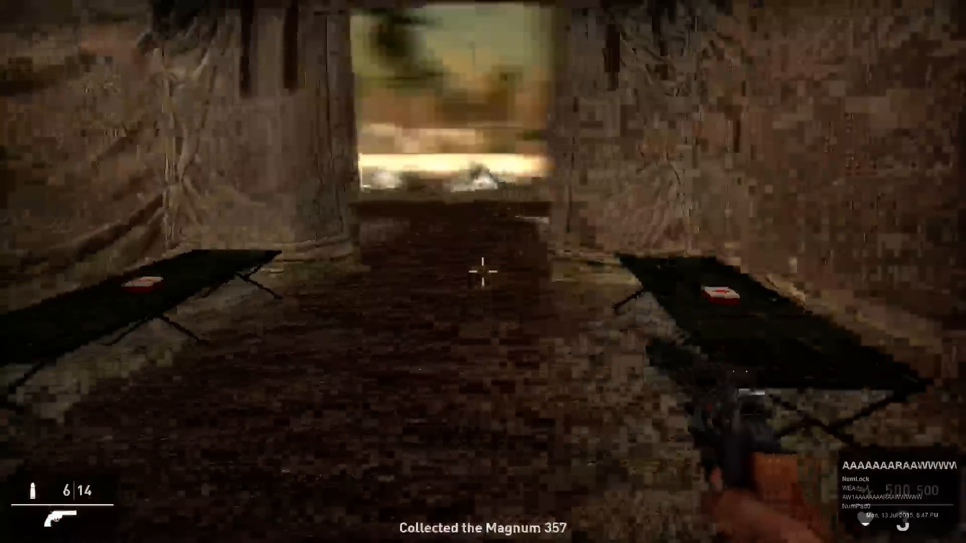
key(w)
key(d)
key(s)
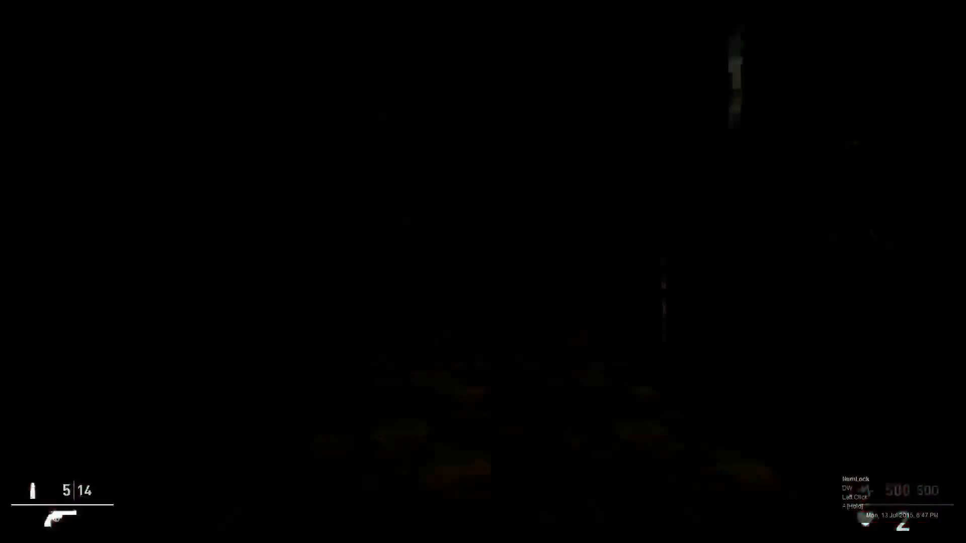
- Leave the tent area with the Magnum 357, cross the camp and fire at the characters near the netting pavilion
key(w)
key(a)
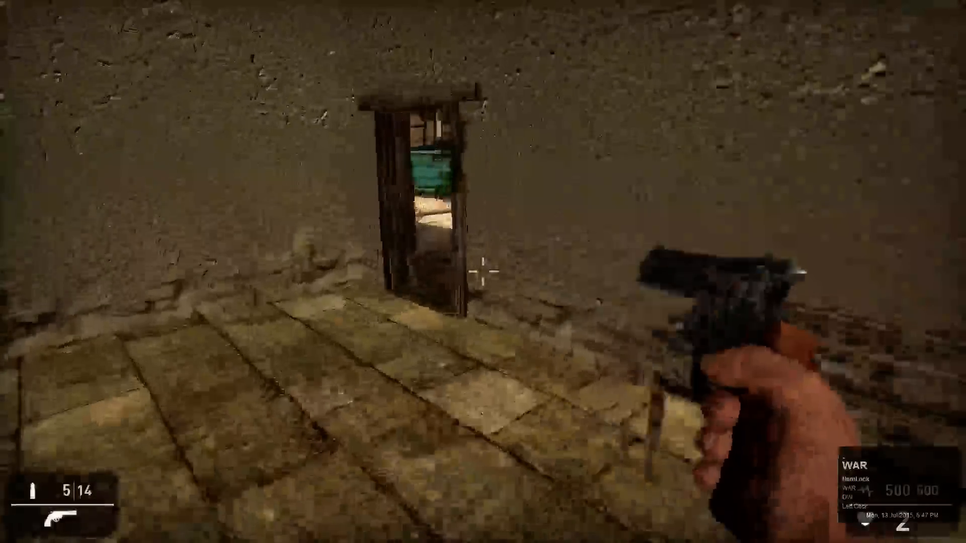
key(w)
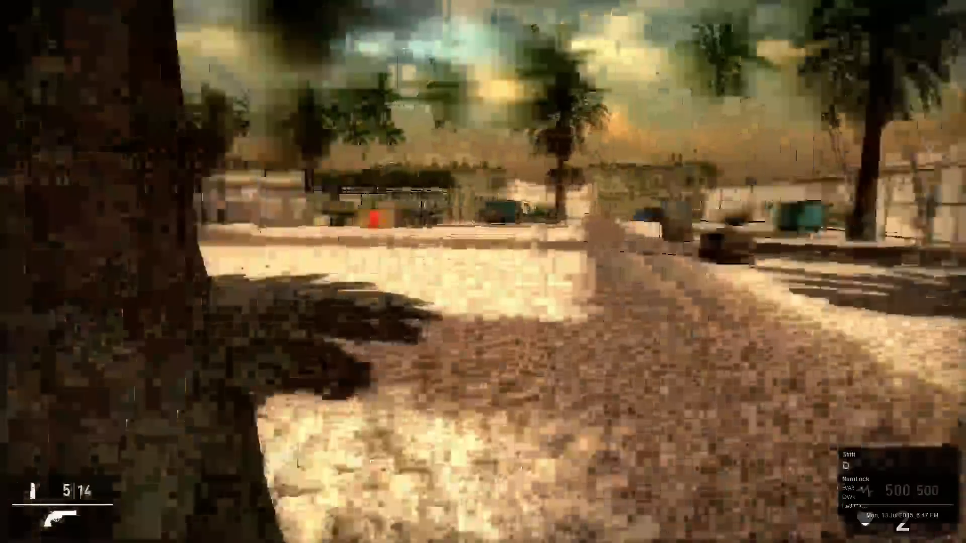
key(shift+d)
key(w)
key(s)
right_click(201, 150)
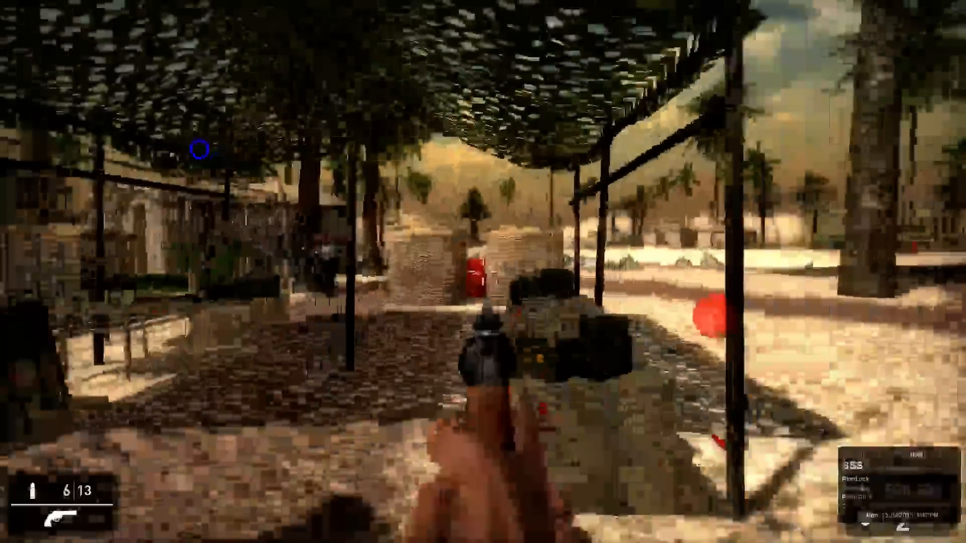
click(200, 150)
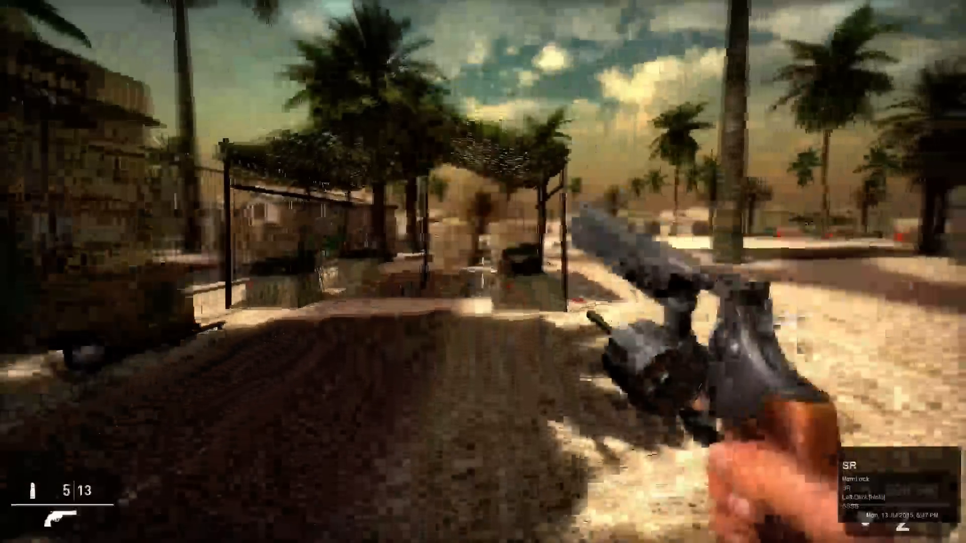
- Reload the Magnum and run across the camp to the fallen characters between the chain-link fence and the tent
key(a)
key(w)
key(w)
key(d)
key(d)
key(shift)
key(w)
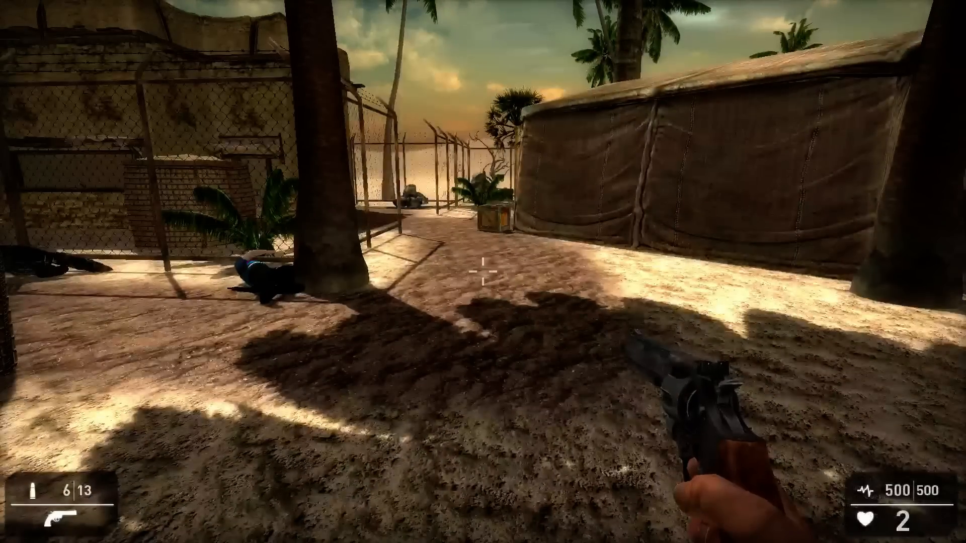
key(KP_2)
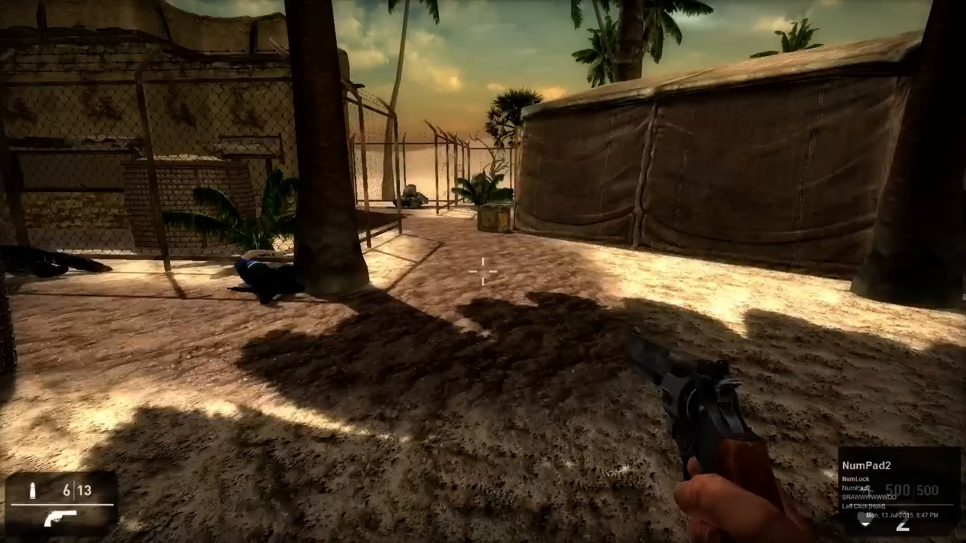
key(KP_0)
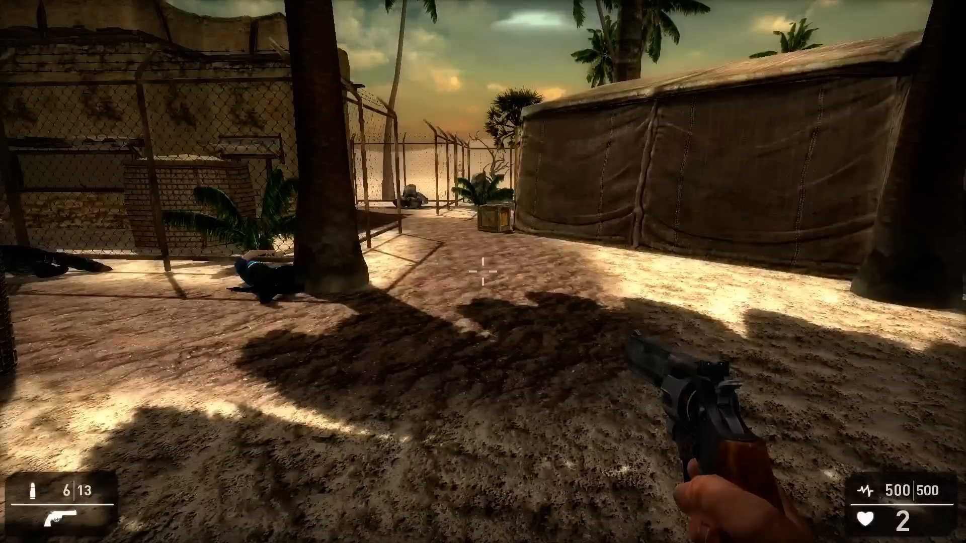
key(KP_2)
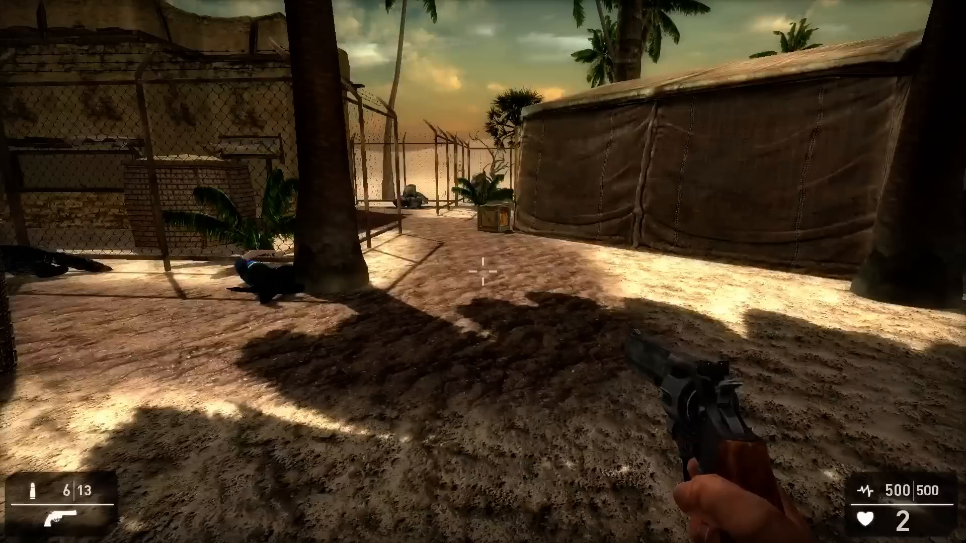
key(KP_8)
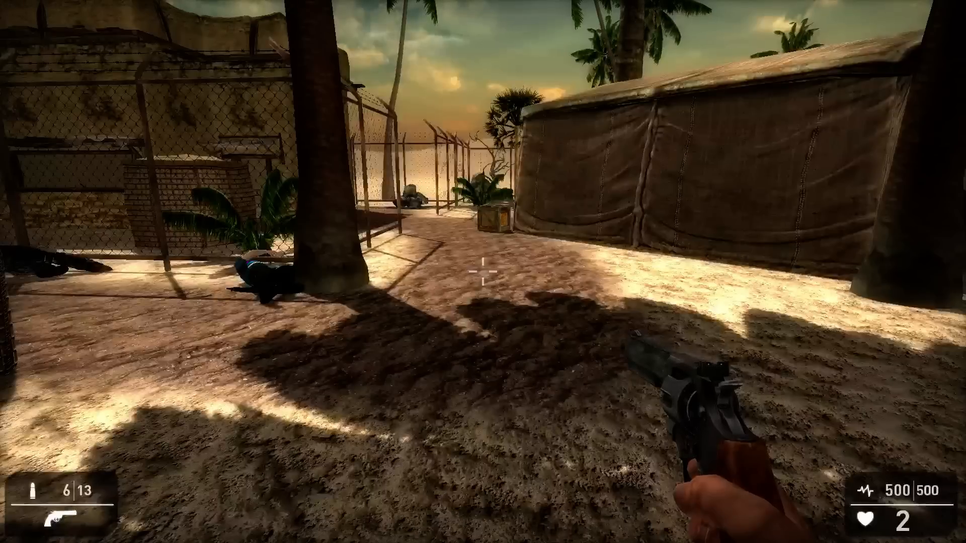
- Stop the test play and open the Character Creator
key(Escape)
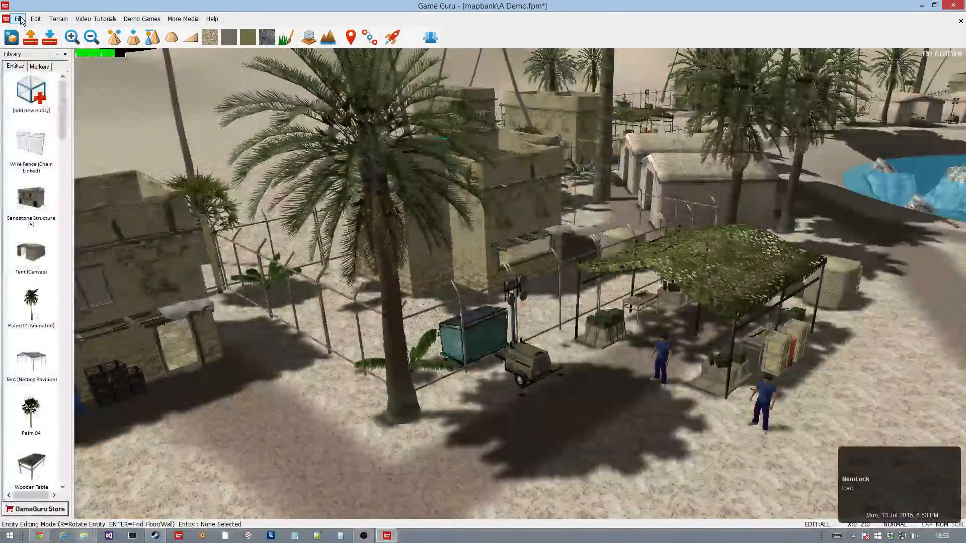
click(19, 18)
click(30, 123)
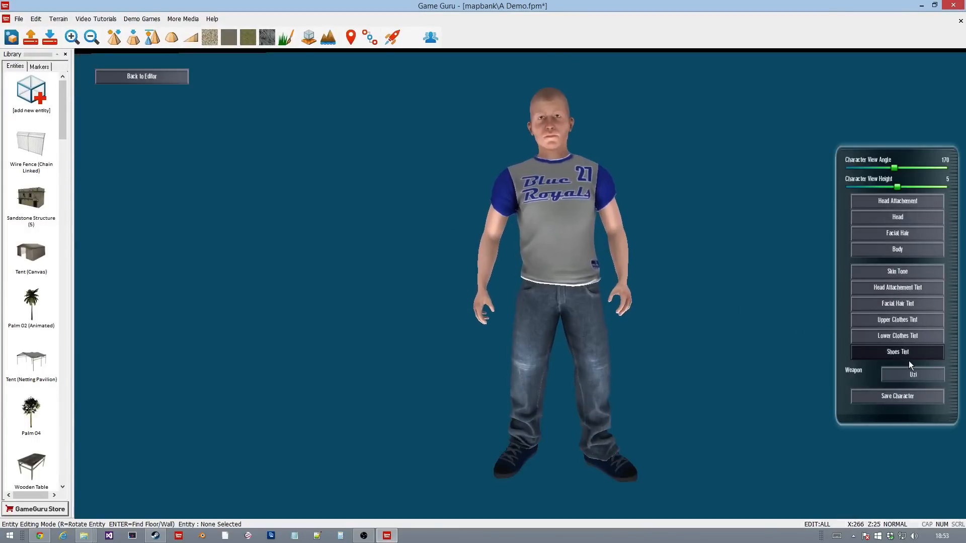
- Set the new character's weapon to SniperM700 and change the body to the black combat outfit
click(915, 374)
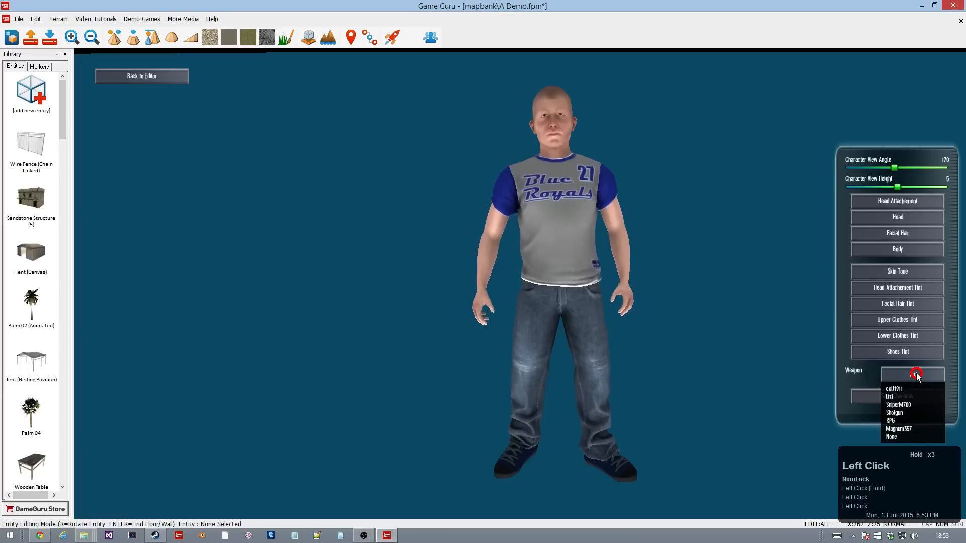
click(912, 406)
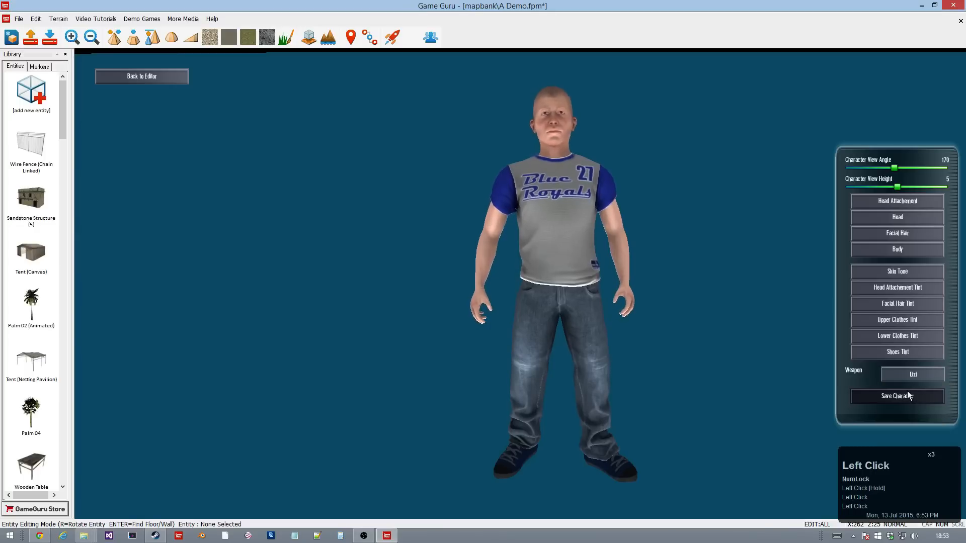
drag(907, 381, 910, 404)
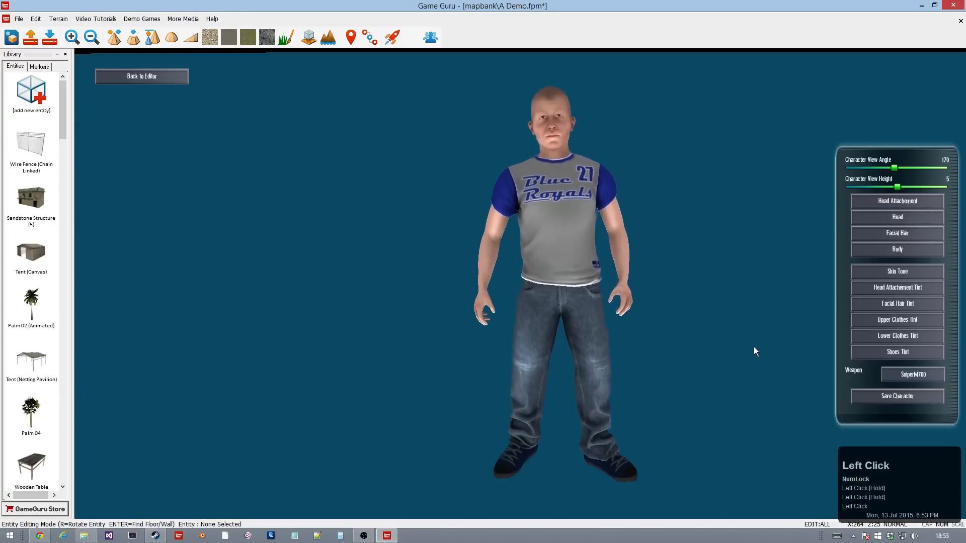
click(865, 251)
click(606, 371)
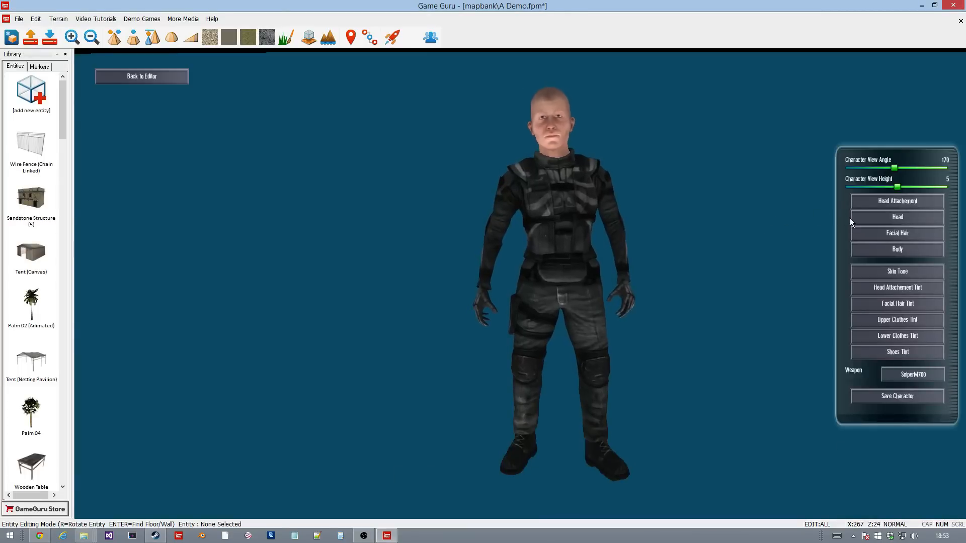
- Try the camouflage helmet as the character's head attachment, and replace it with the plain green helmet
click(898, 200)
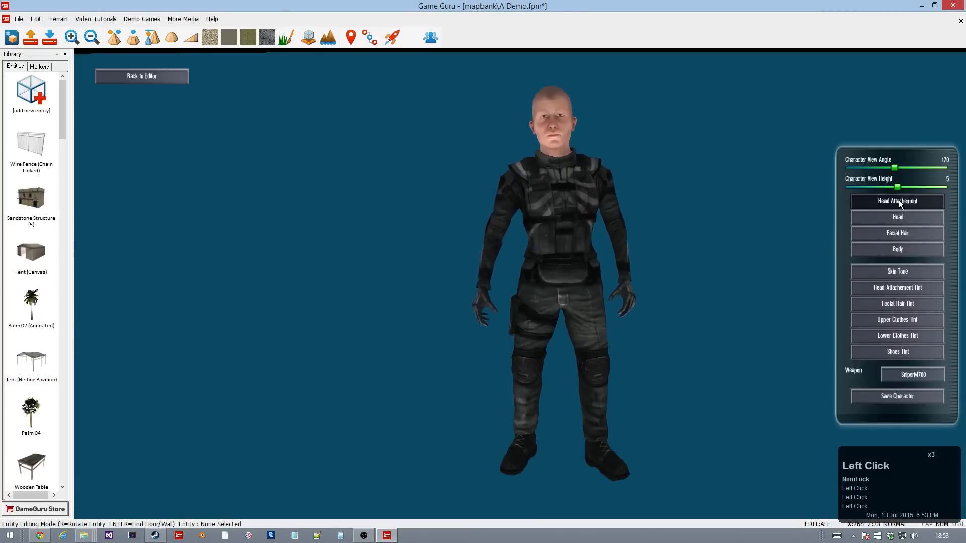
click(481, 285)
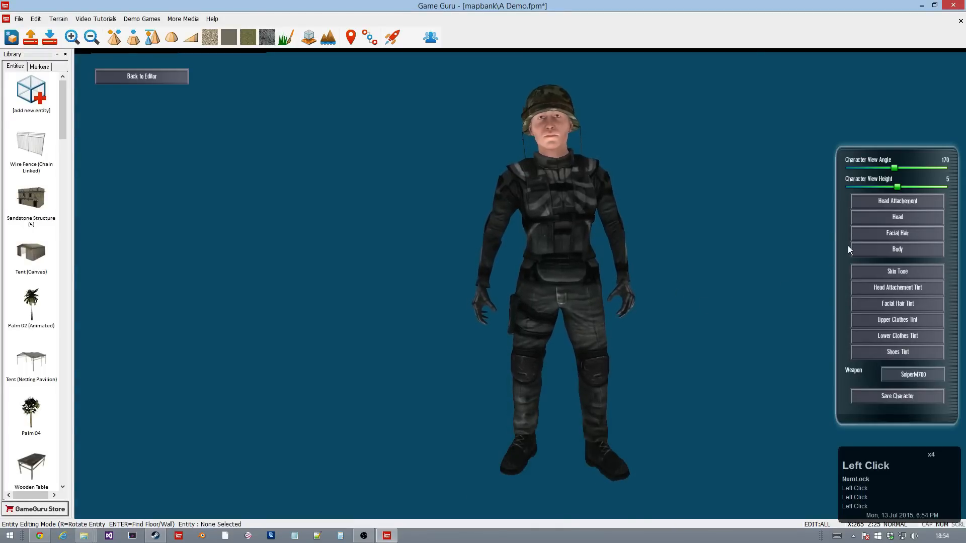
click(882, 202)
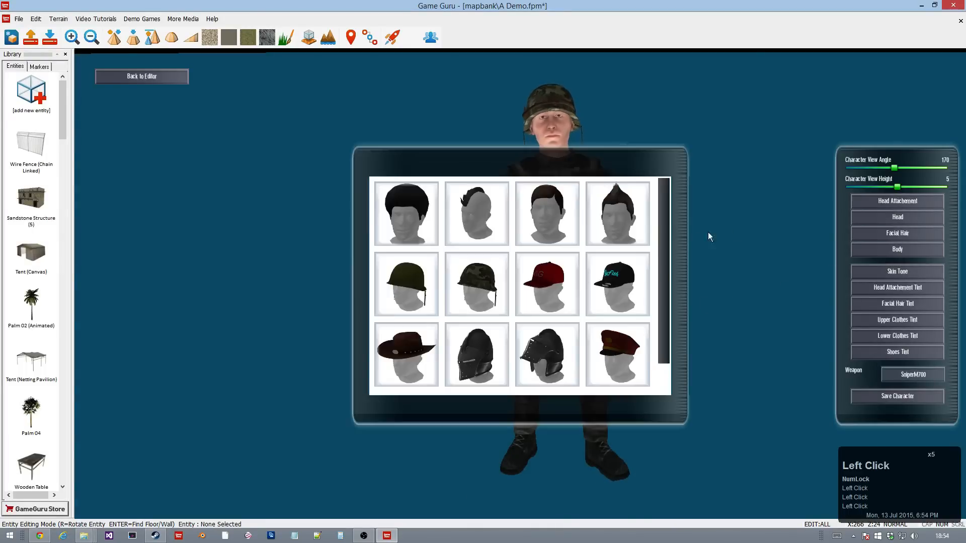
click(396, 287)
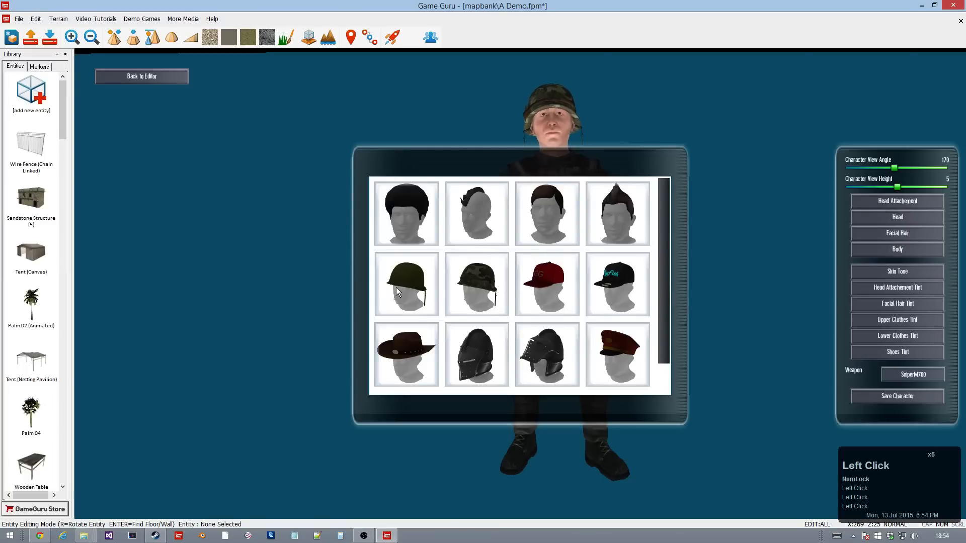
click(396, 287)
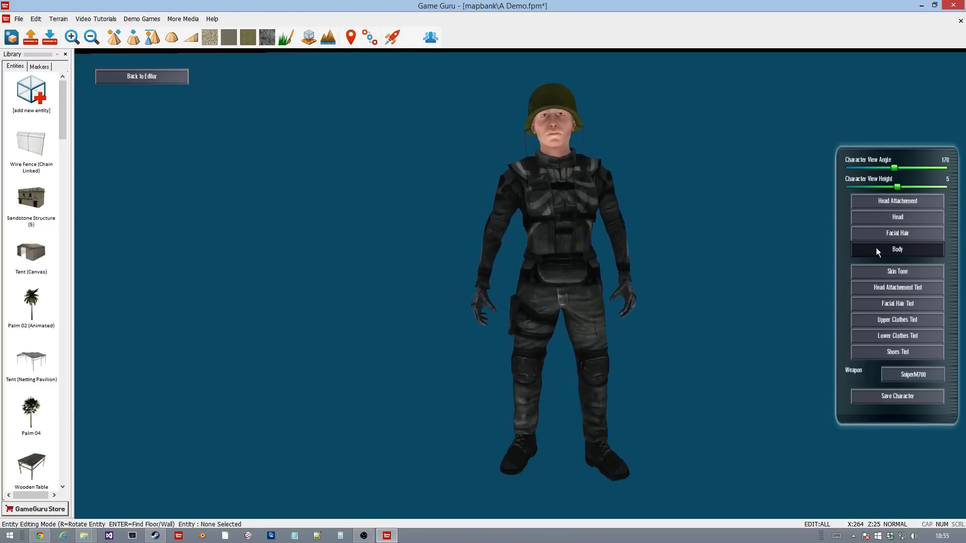
- Examine the available body options, from the female outfits down to the male armour and military outfits
click(876, 249)
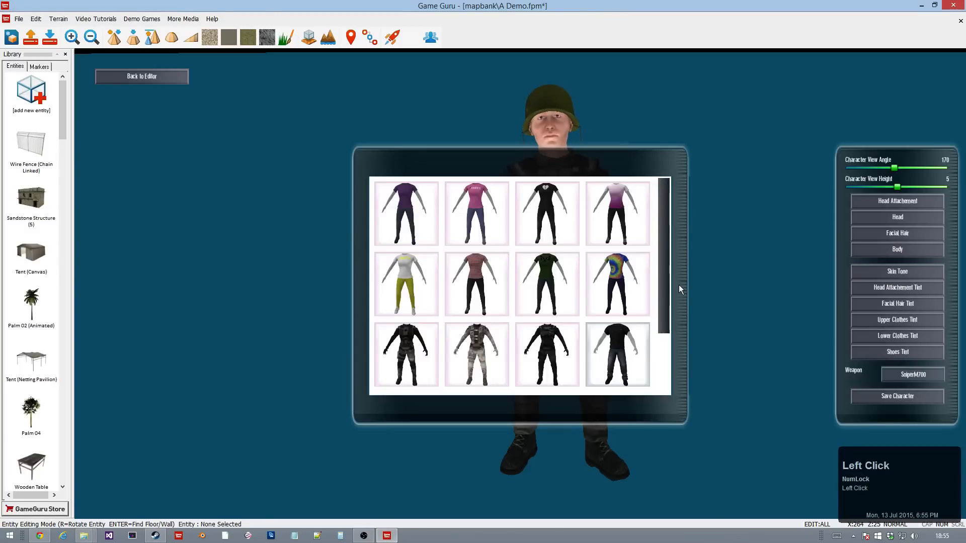
drag(665, 282, 681, 334)
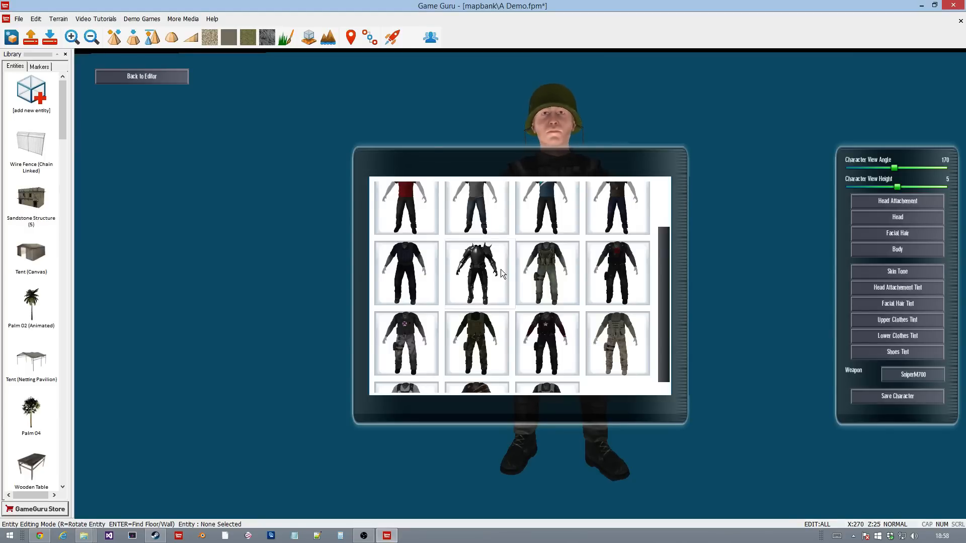
key(KP_8)
key(ctrl)
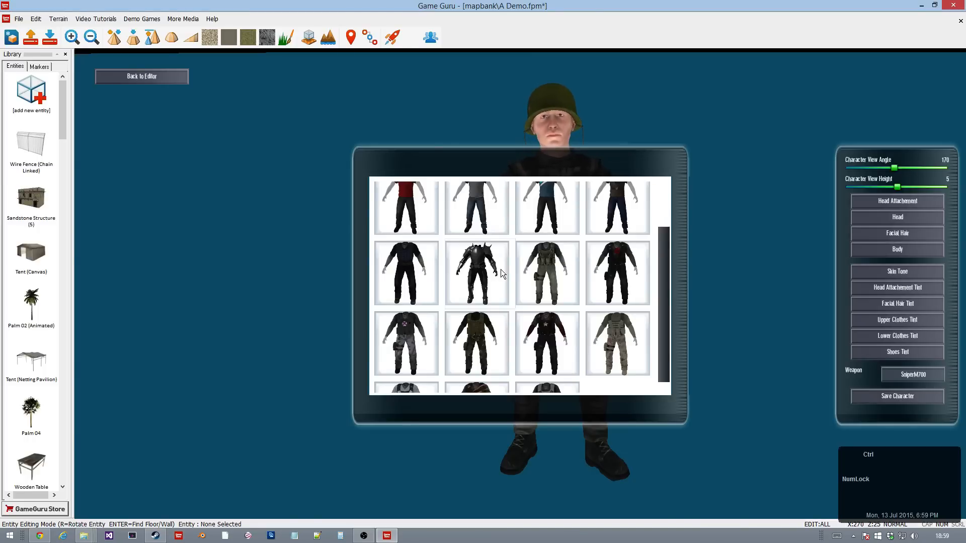